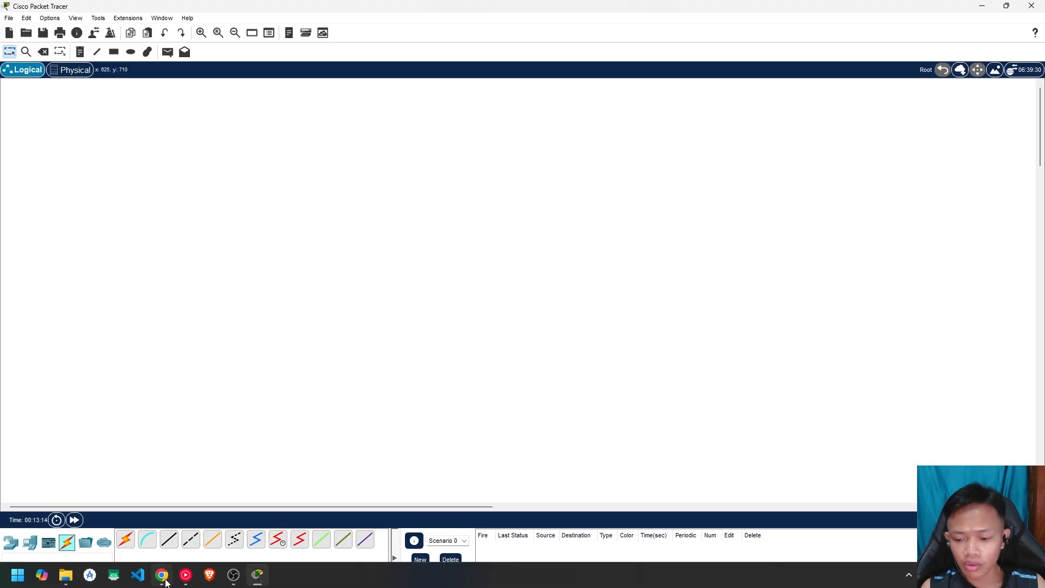
# Bring up the Excalidraw topology sketch in Chrome beside the empty Packet Tracer workspace
pyautogui.click(162, 576)
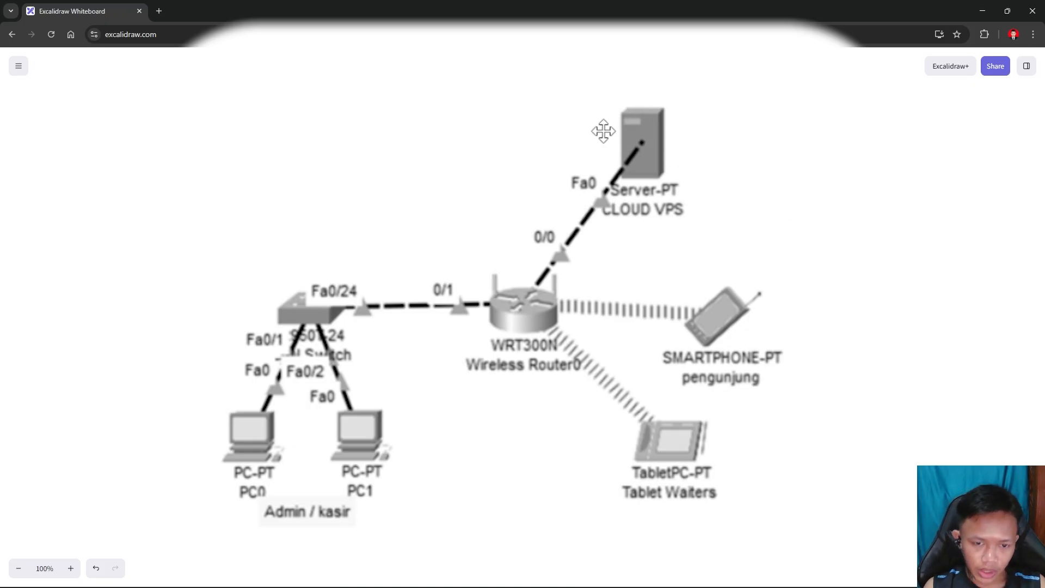
# Add a text note listing http, dns and dhcp beside the server, then return to Packet Tracer
pyautogui.press('t')
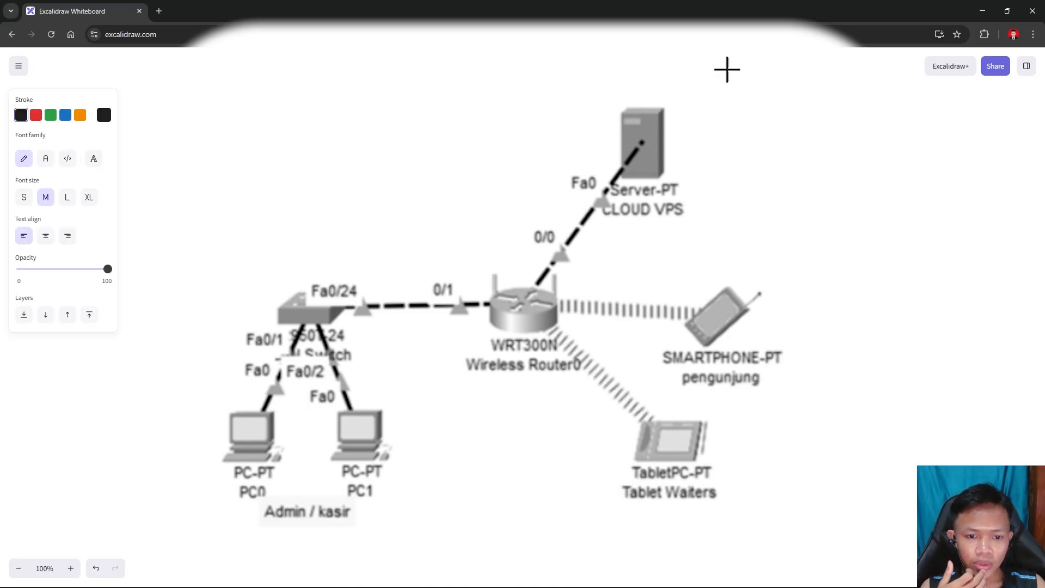
pyautogui.click(714, 115)
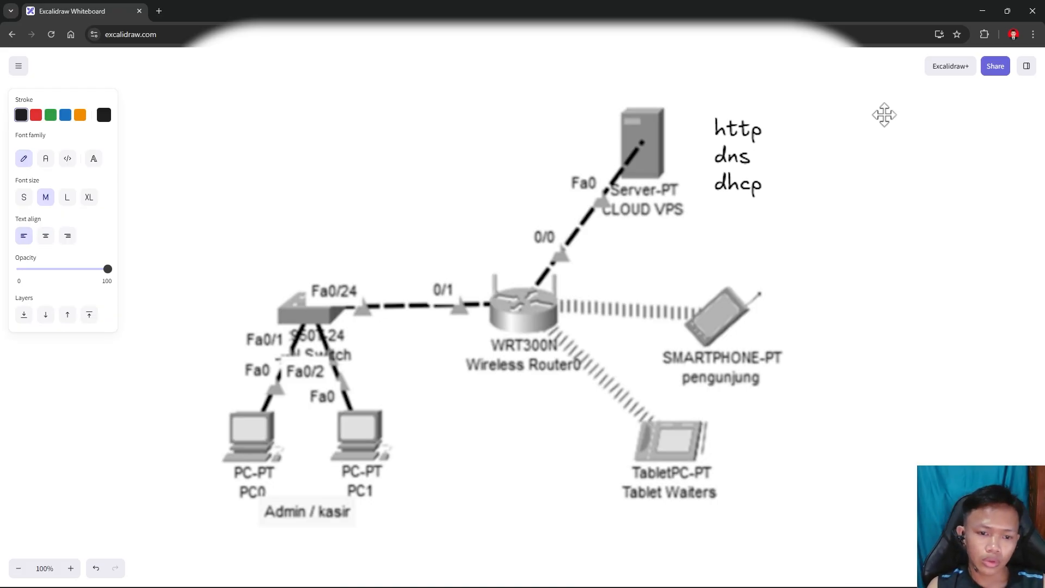
pyautogui.press('Escape')
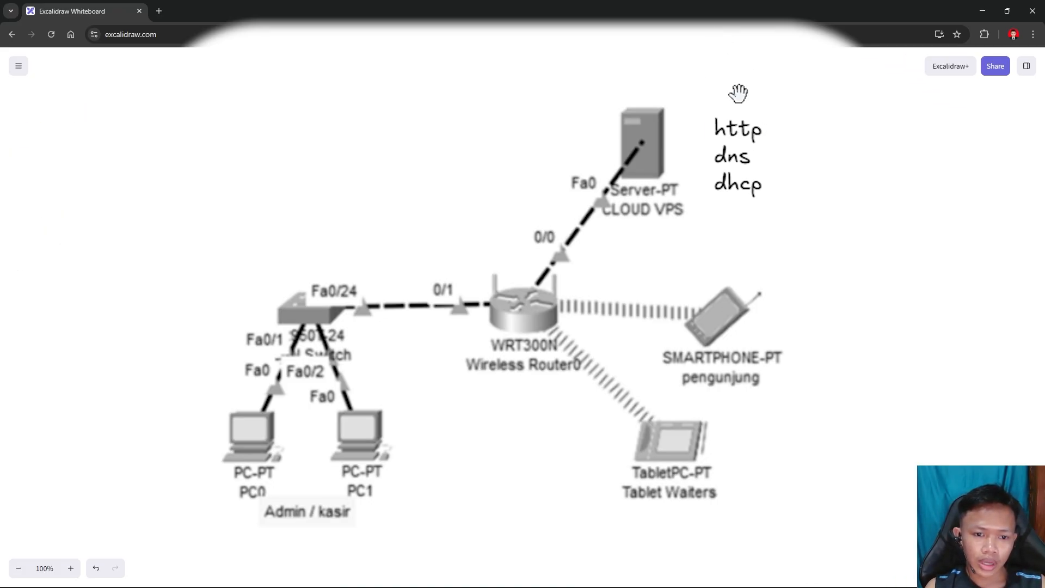
pyautogui.scroll(-1, 738, 147)
pyautogui.scroll(1, 734, 146)
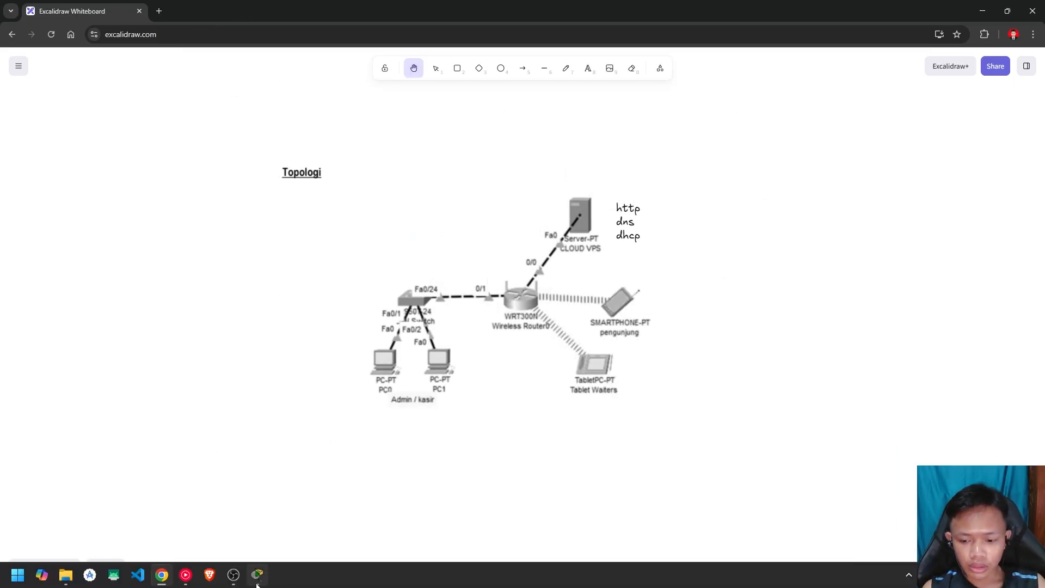
pyautogui.click(258, 577)
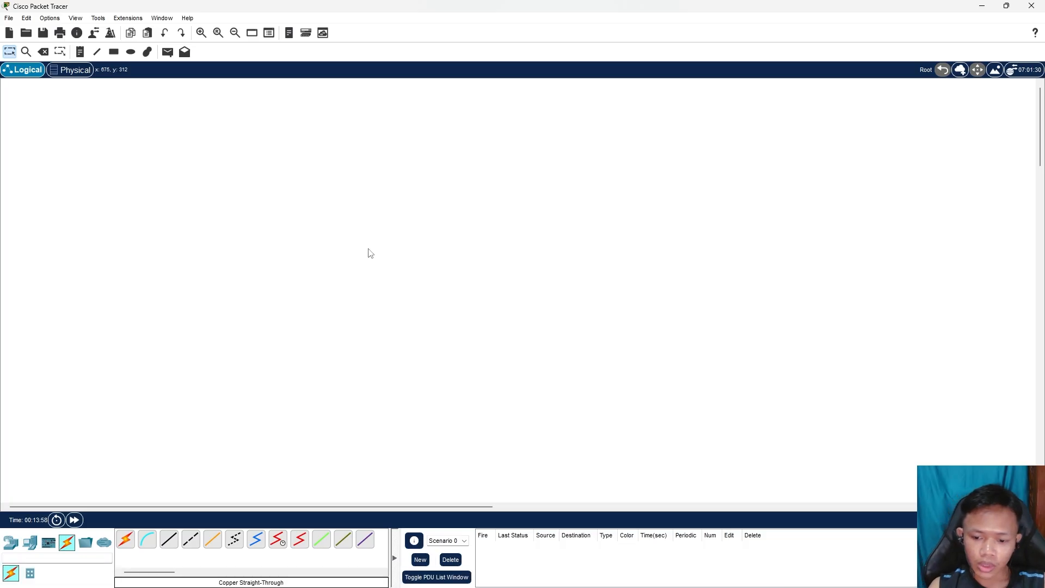
# Place a server near the top centre of the workspace
pyautogui.click(29, 543)
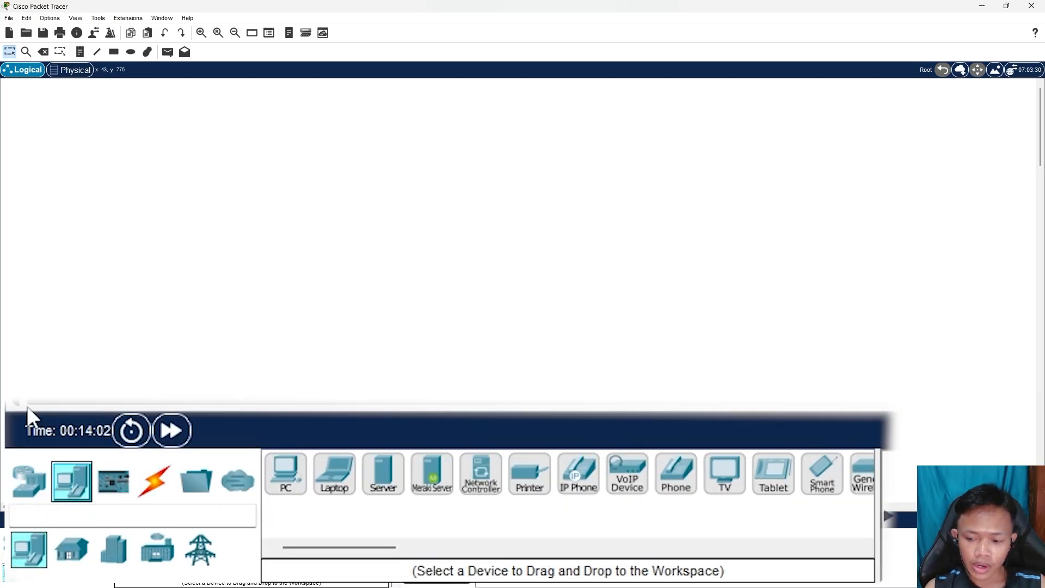
pyautogui.click(49, 489)
pyautogui.click(74, 485)
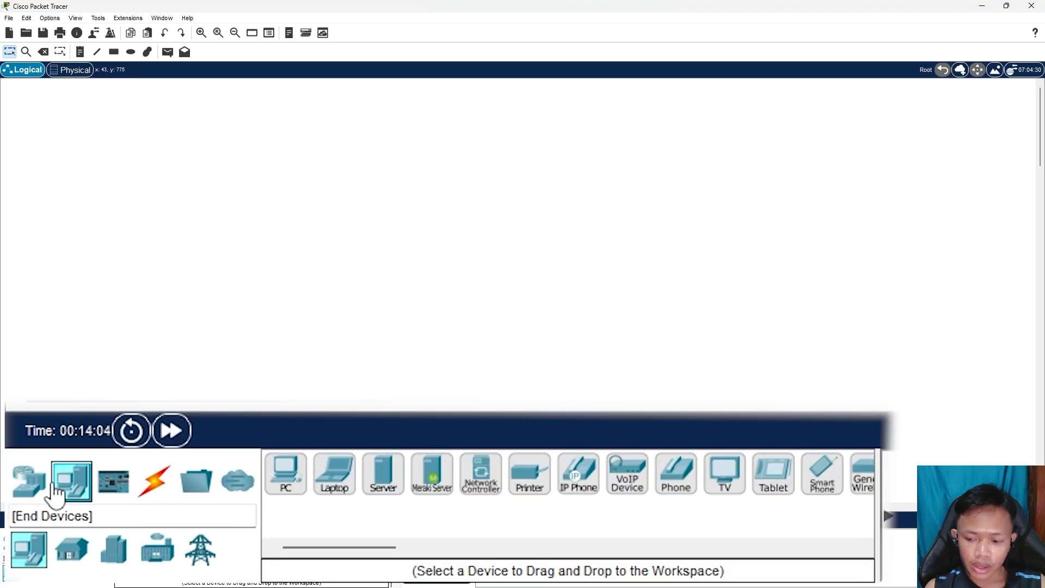
pyautogui.moveTo(383, 482); pyautogui.dragTo(488, 176)
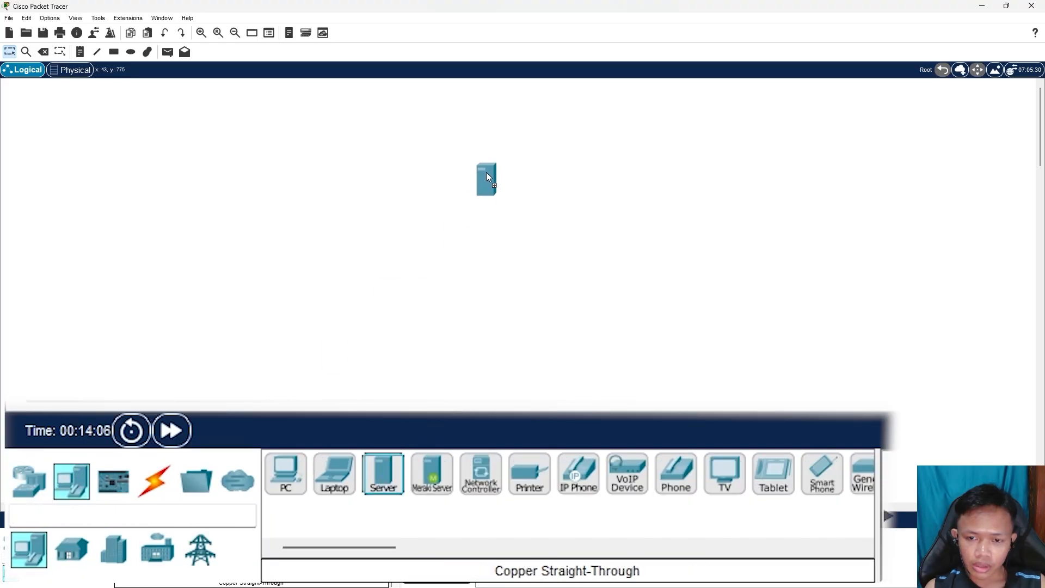
pyautogui.click(473, 161)
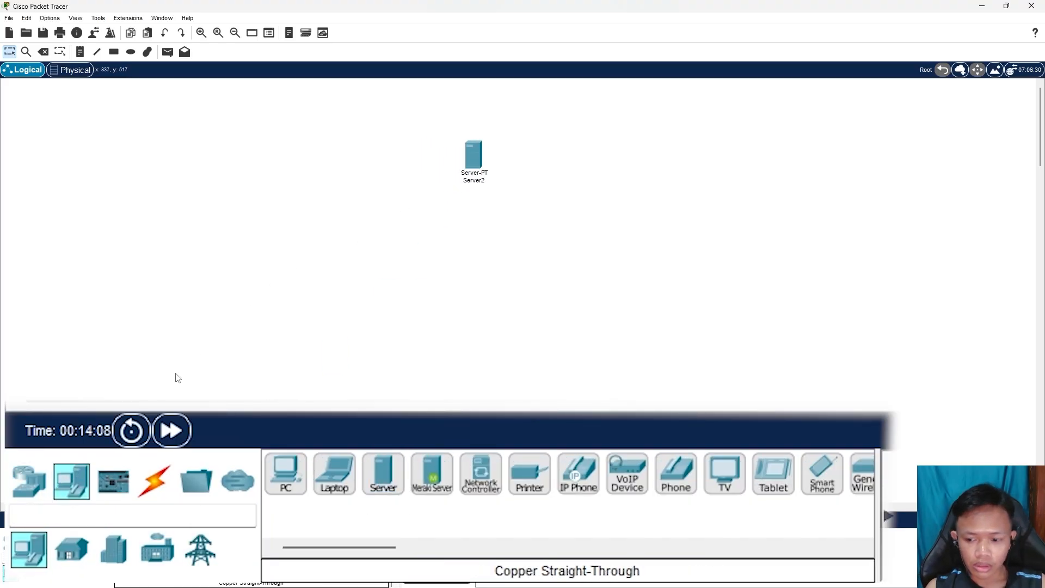
# Add a WRT300N wireless router below the server and a 2950-24 switch beside it
pyautogui.click(46, 492)
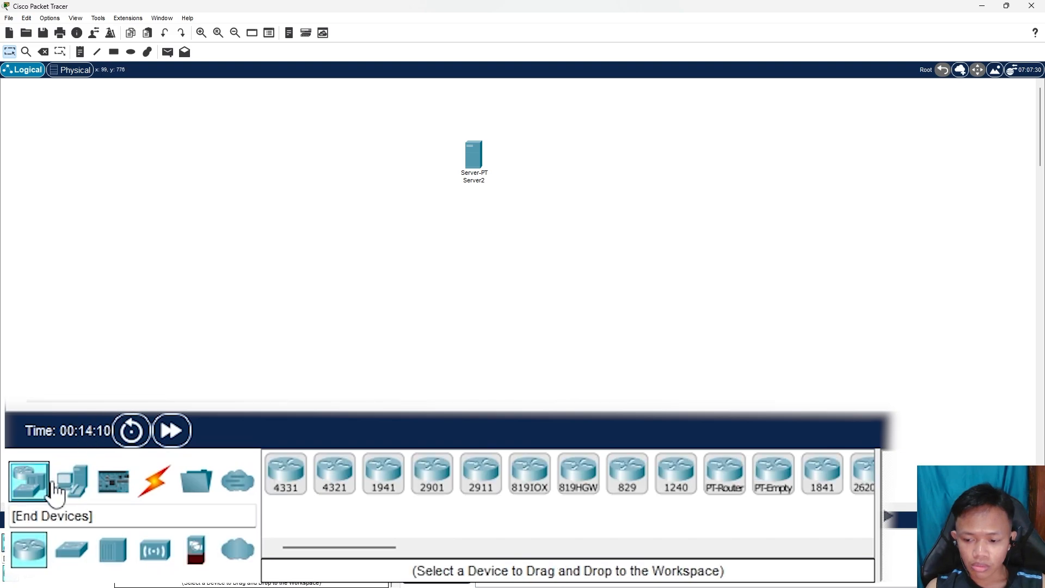
pyautogui.click(163, 556)
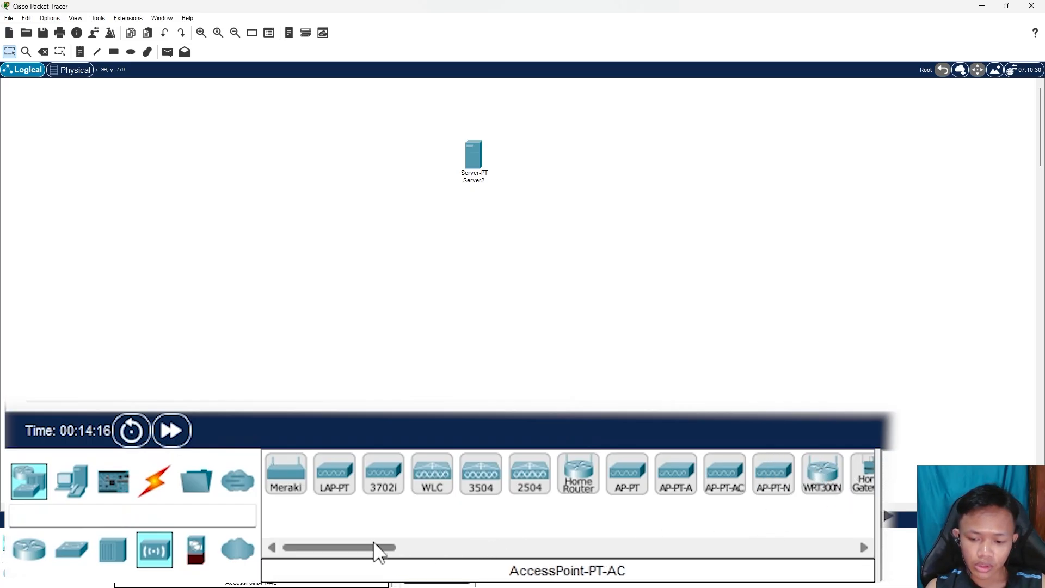
pyautogui.moveTo(378, 549); pyautogui.dragTo(410, 549)
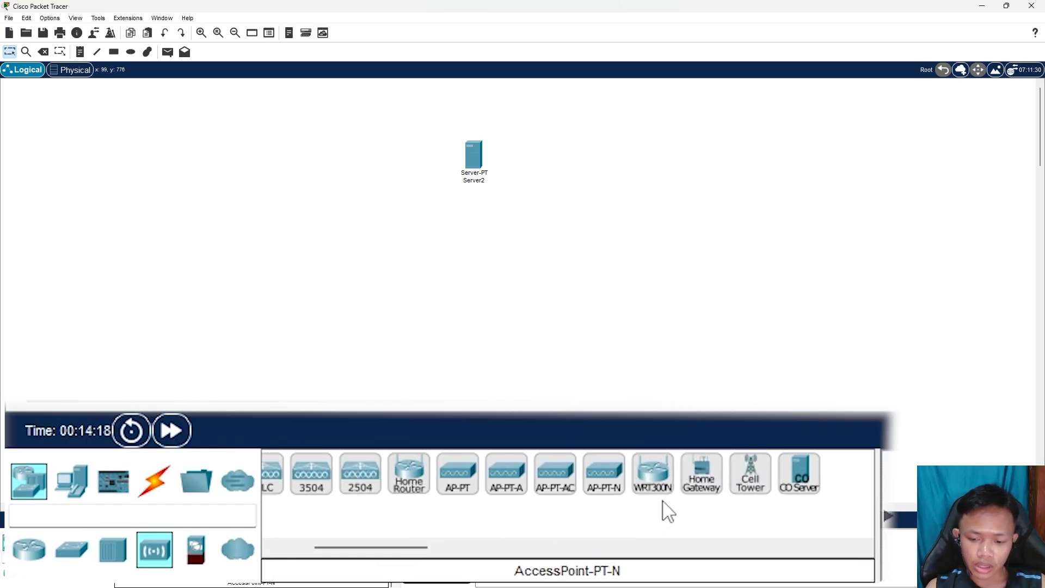
pyautogui.click(654, 489)
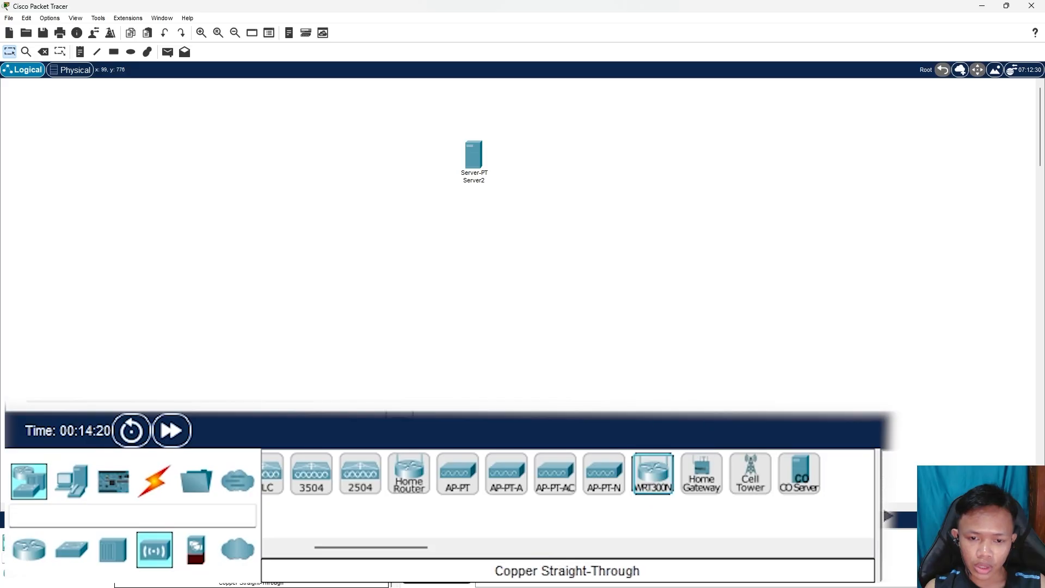
pyautogui.click(434, 238)
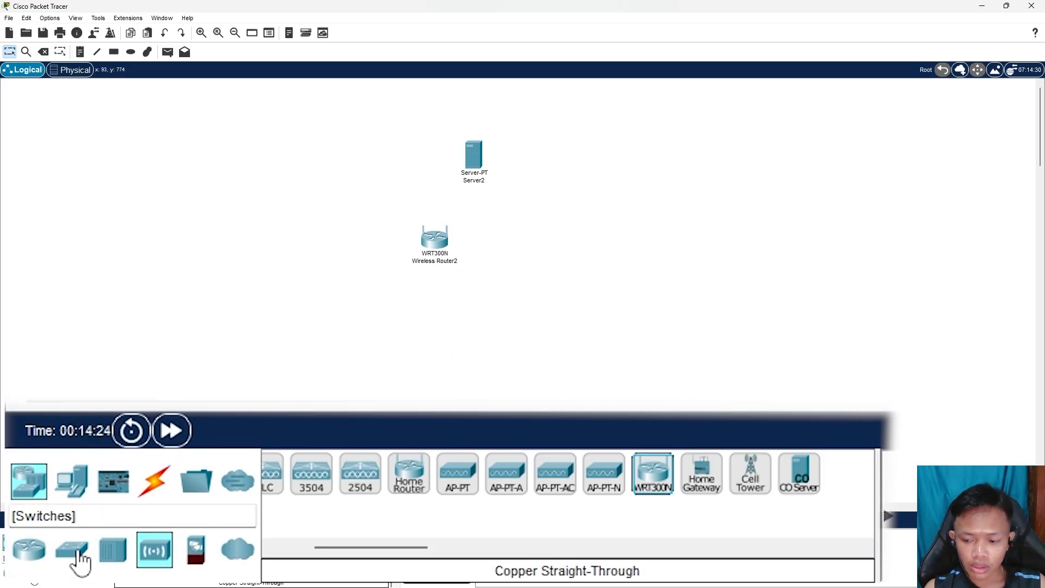
pyautogui.click(72, 553)
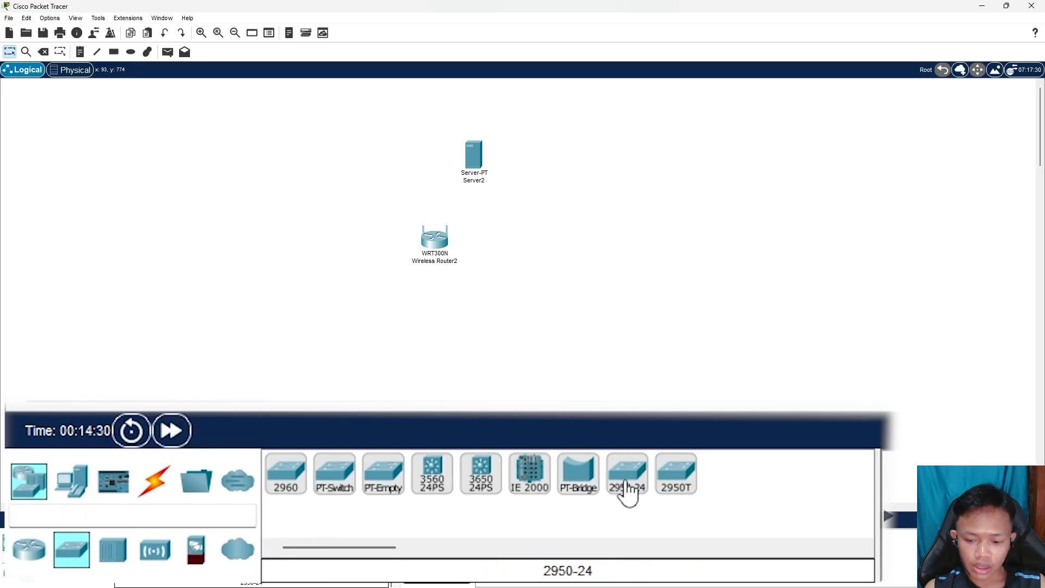
pyautogui.moveTo(629, 492); pyautogui.dragTo(367, 263)
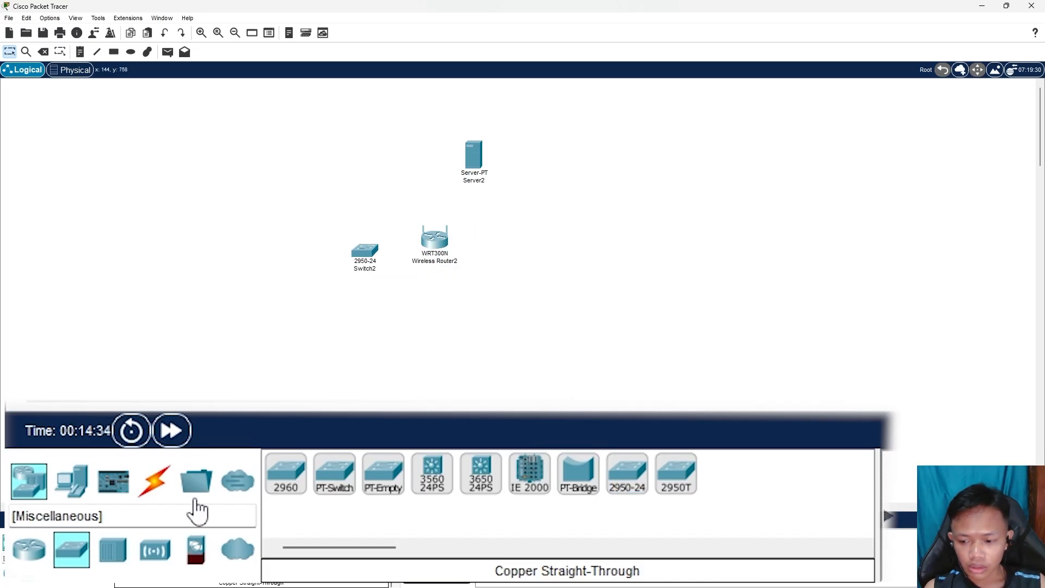
pyautogui.moveTo(319, 224); pyautogui.dragTo(403, 311)
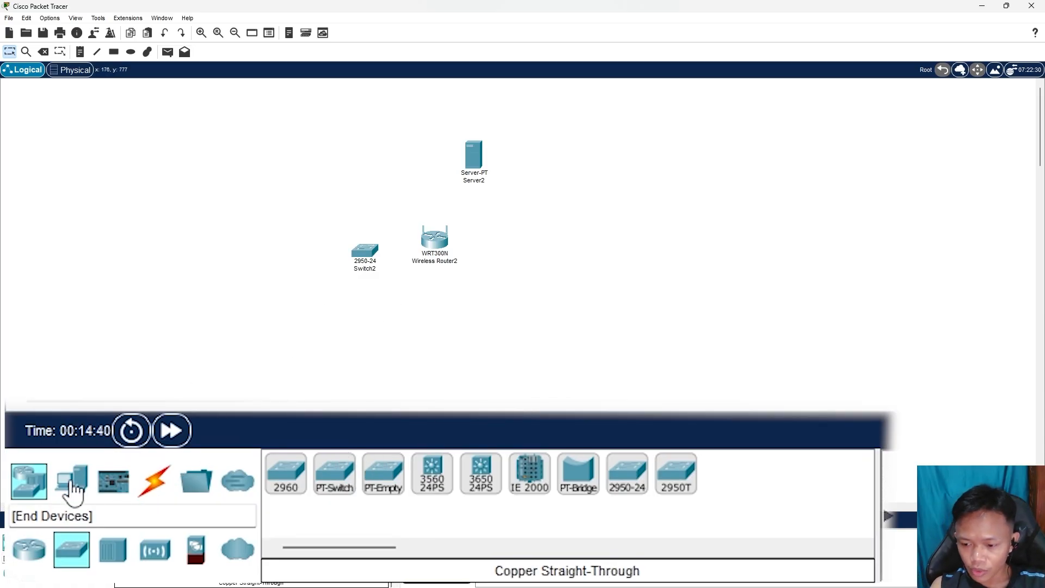
# Add PC5 and PC6 below the switch, plus a smartphone and tablet right of the router
pyautogui.click(72, 489)
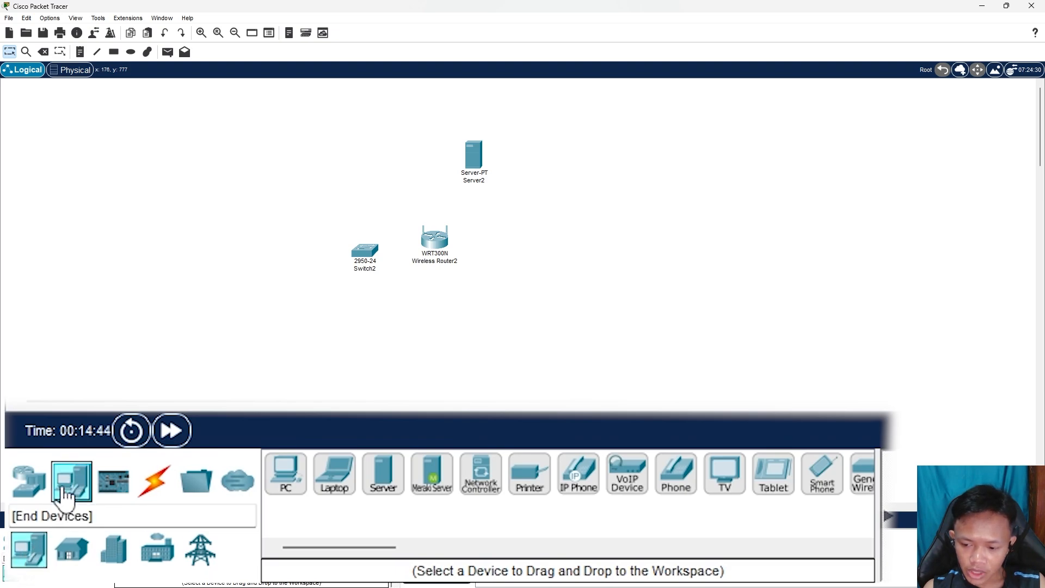
pyautogui.moveTo(281, 485); pyautogui.dragTo(334, 310)
pyautogui.click(286, 473)
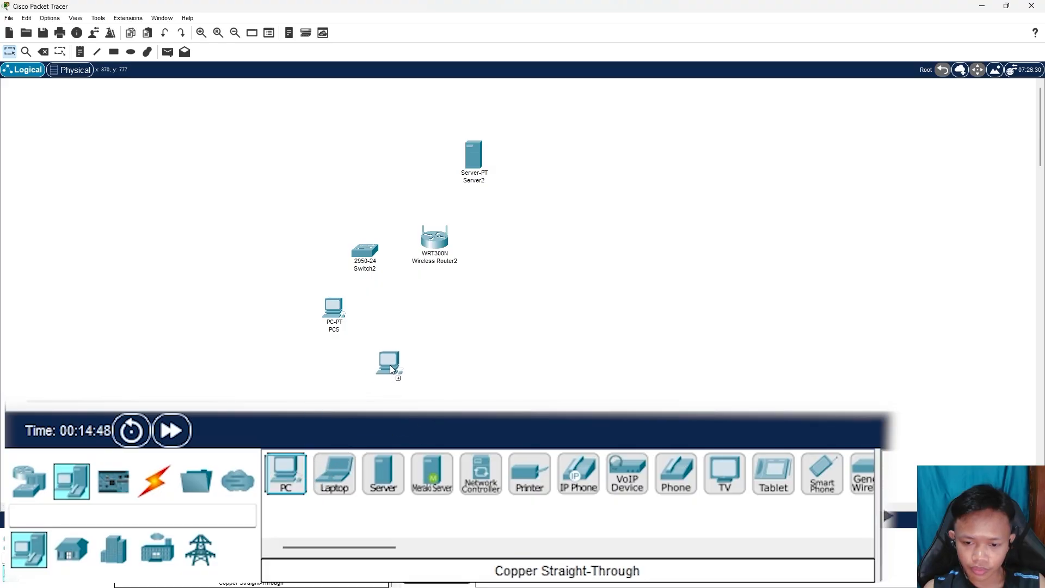
pyautogui.click(378, 318)
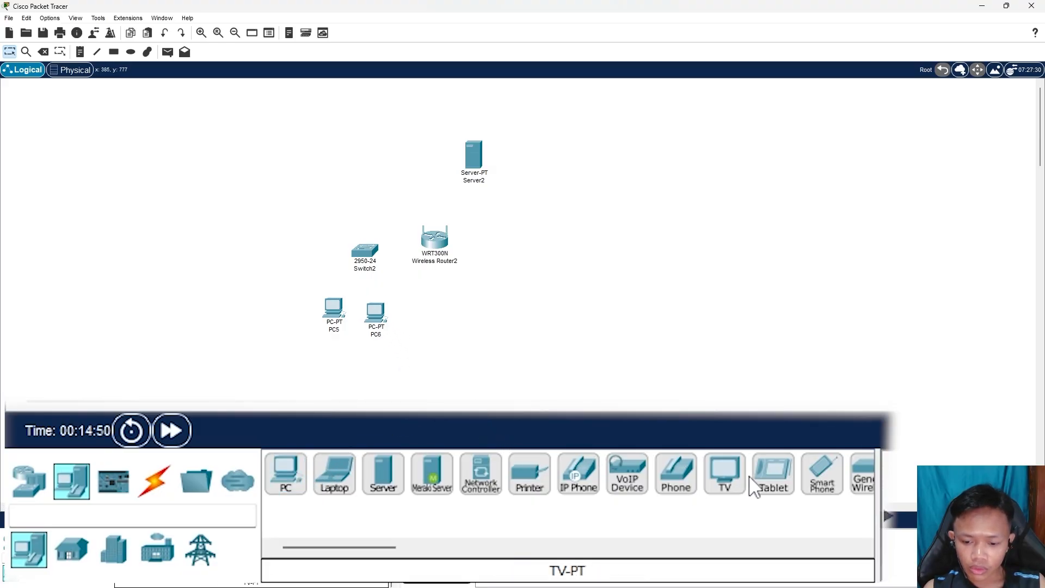
pyautogui.click(823, 473)
pyautogui.click(547, 252)
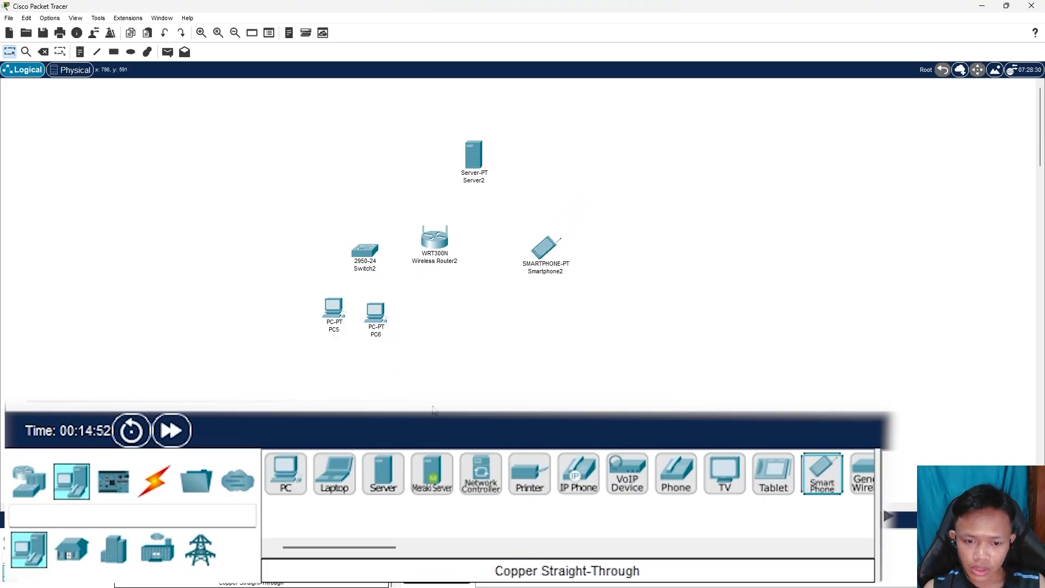
pyautogui.click(773, 474)
pyautogui.click(544, 329)
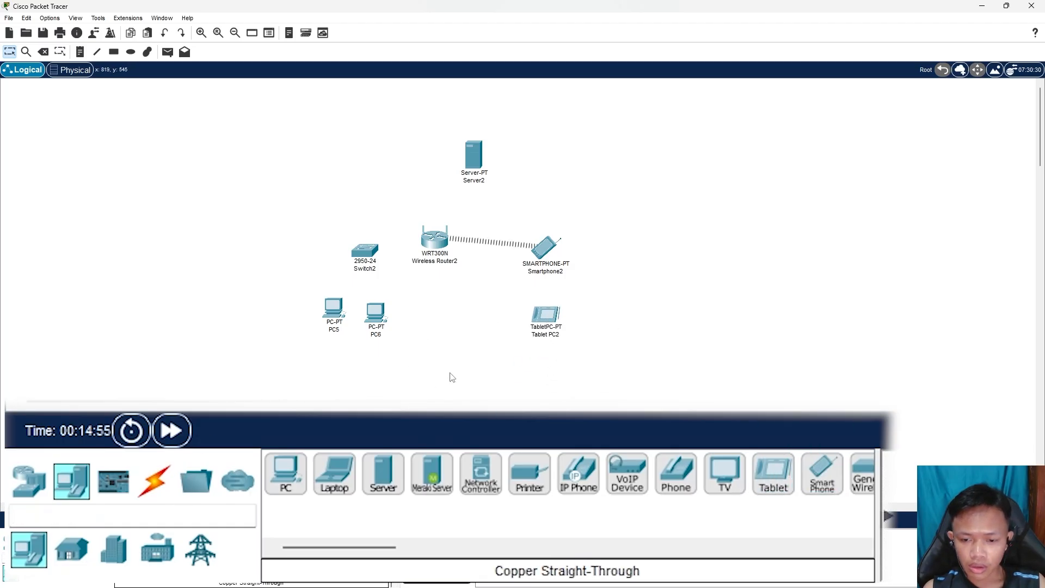
pyautogui.moveTo(542, 251); pyautogui.dragTo(547, 246)
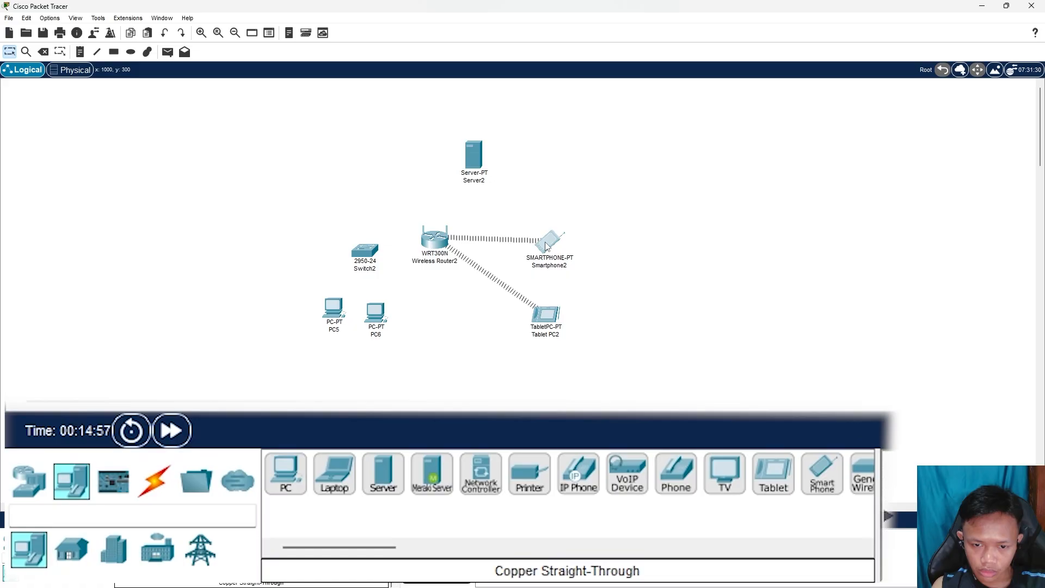
# Connect PC5's FastEthernet0 to Switch2 FastEthernet0/1 with a copper straight-through cable
pyautogui.click(154, 481)
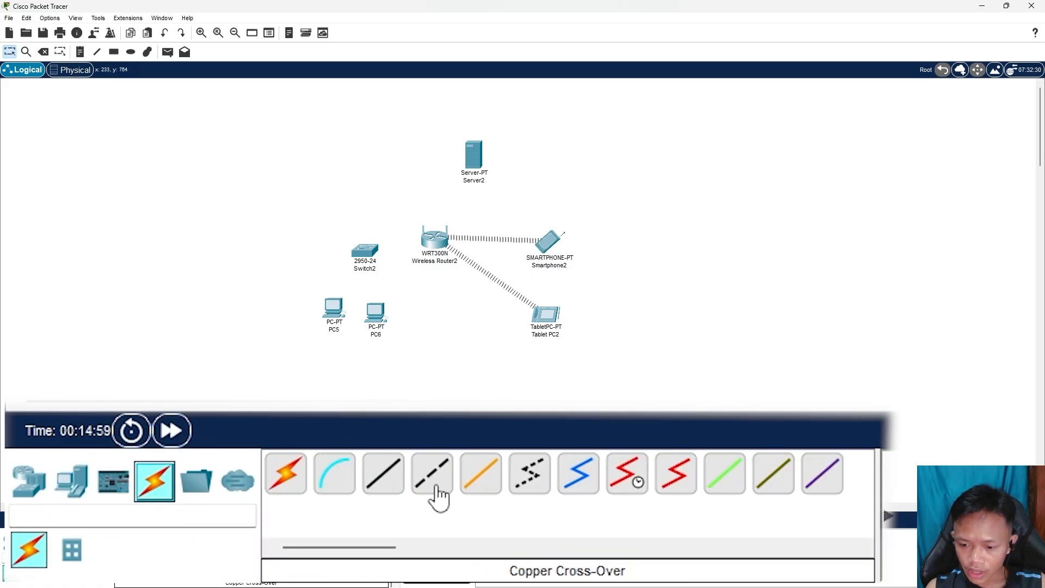
pyautogui.moveTo(338, 313); pyautogui.dragTo(336, 315)
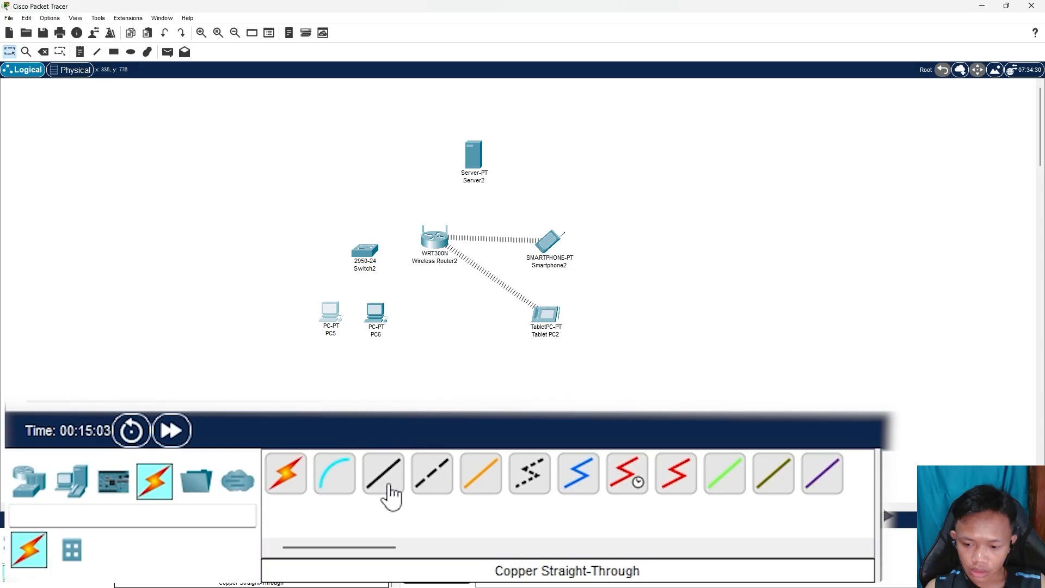
pyautogui.click(390, 483)
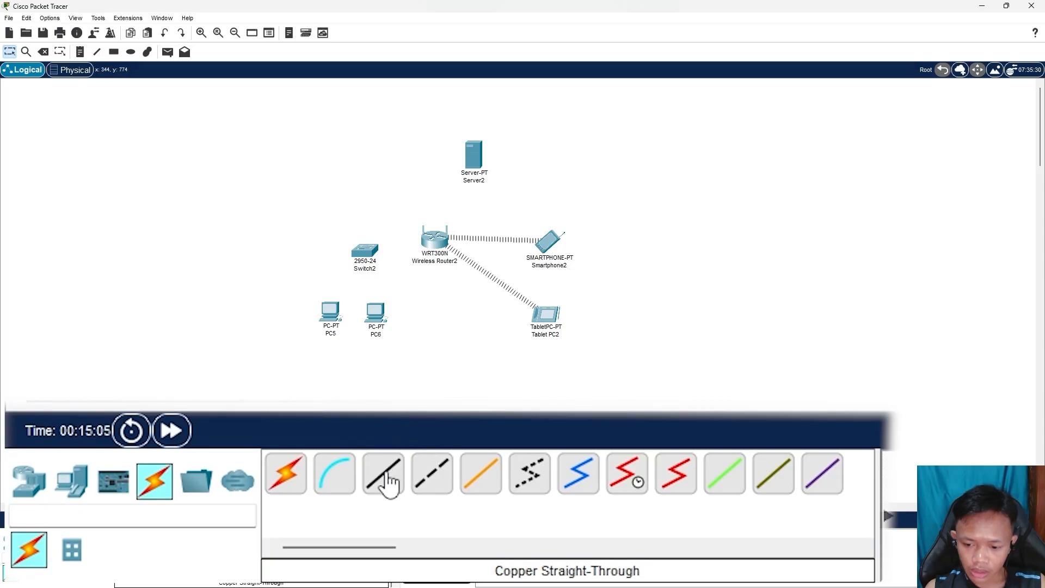
pyautogui.click(331, 317)
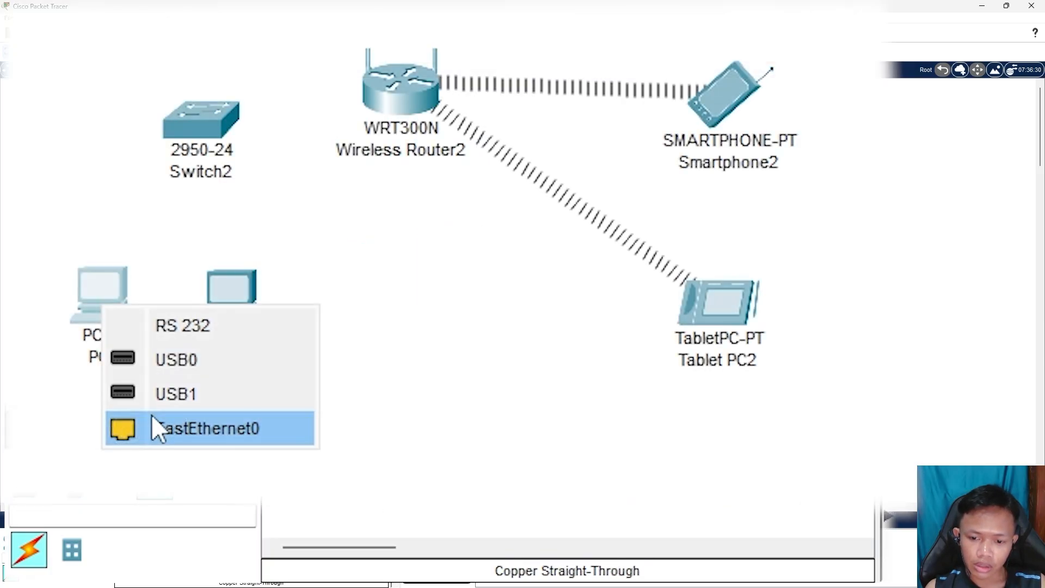
pyautogui.click(350, 359)
pyautogui.click(367, 251)
pyautogui.click(273, 169)
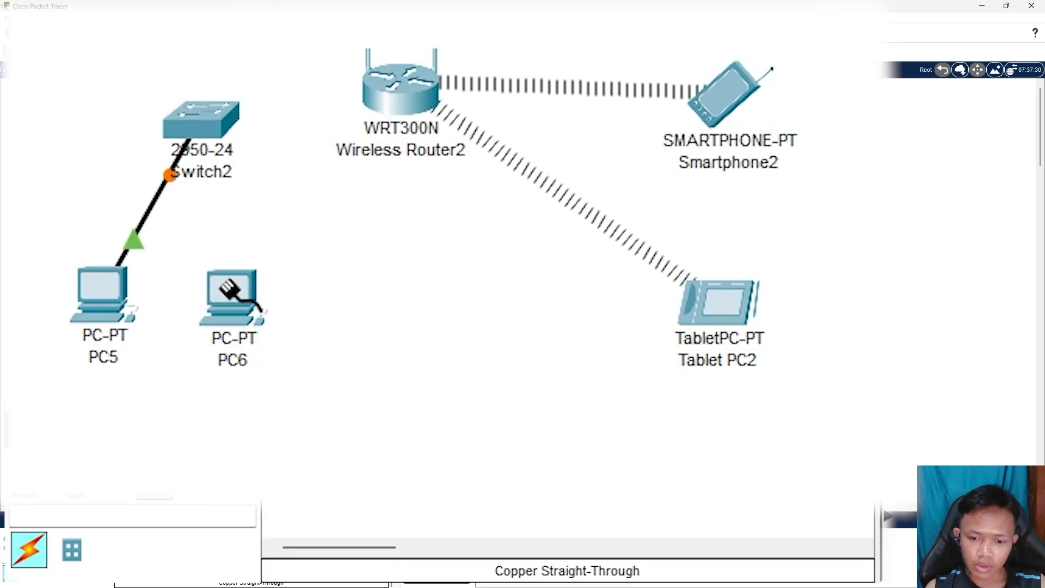
# Connect PC6's FastEthernet0 to Switch2 FastEthernet0/2 with the same cable type
pyautogui.click(229, 300)
pyautogui.click(334, 424)
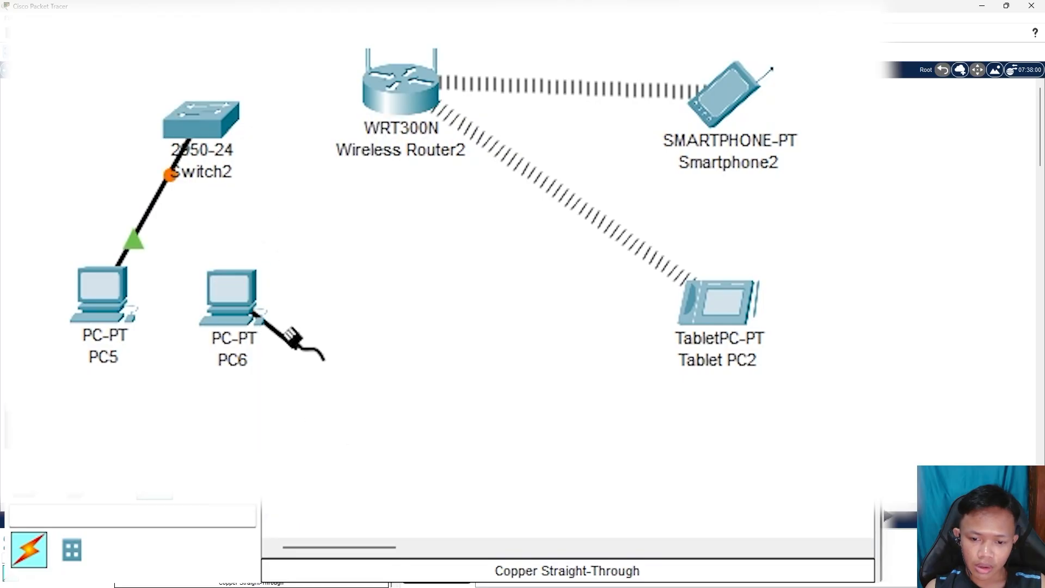
pyautogui.click(216, 118)
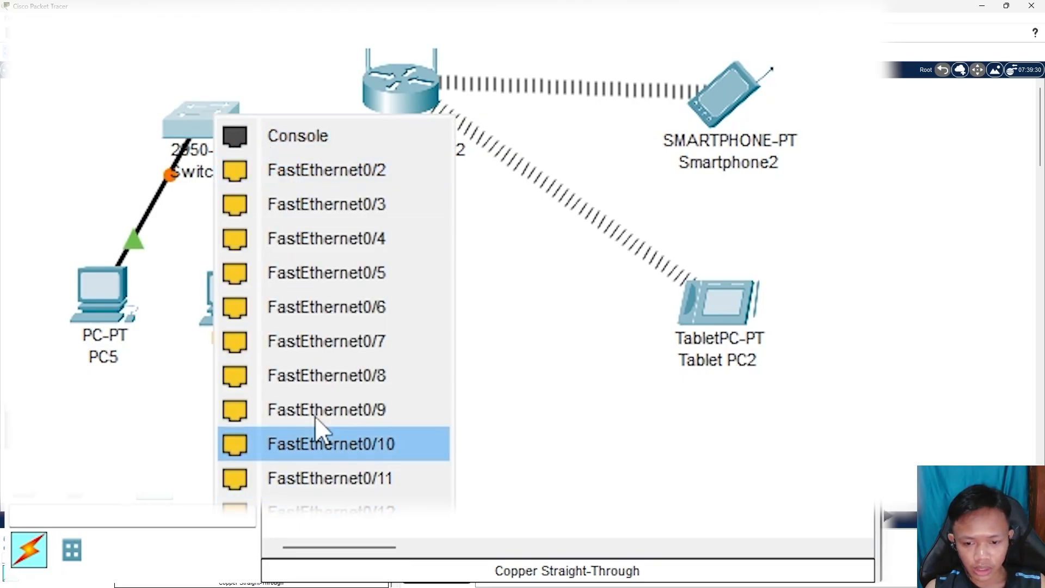
pyautogui.click(366, 168)
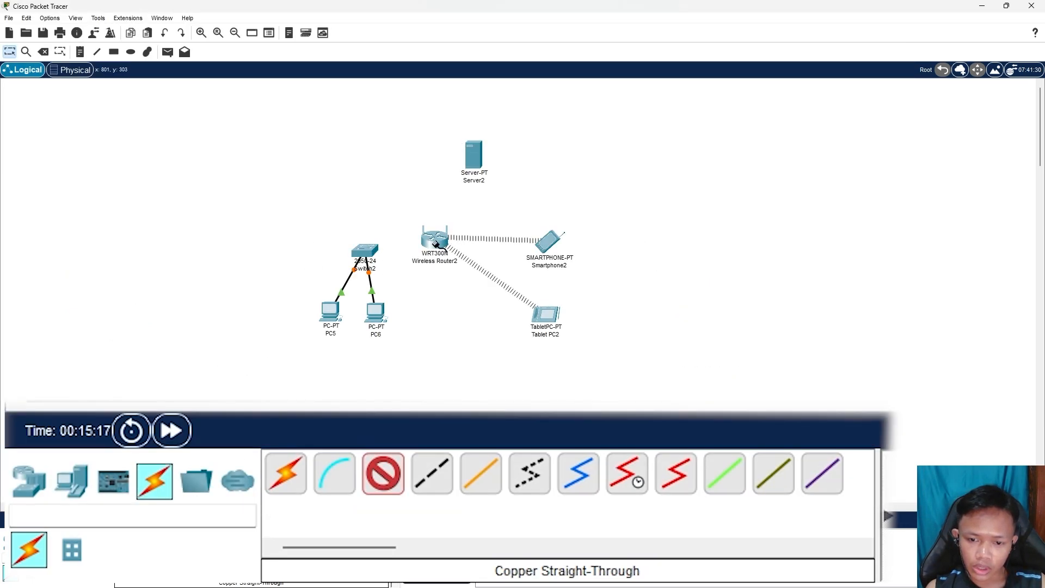
pyautogui.moveTo(435, 243)
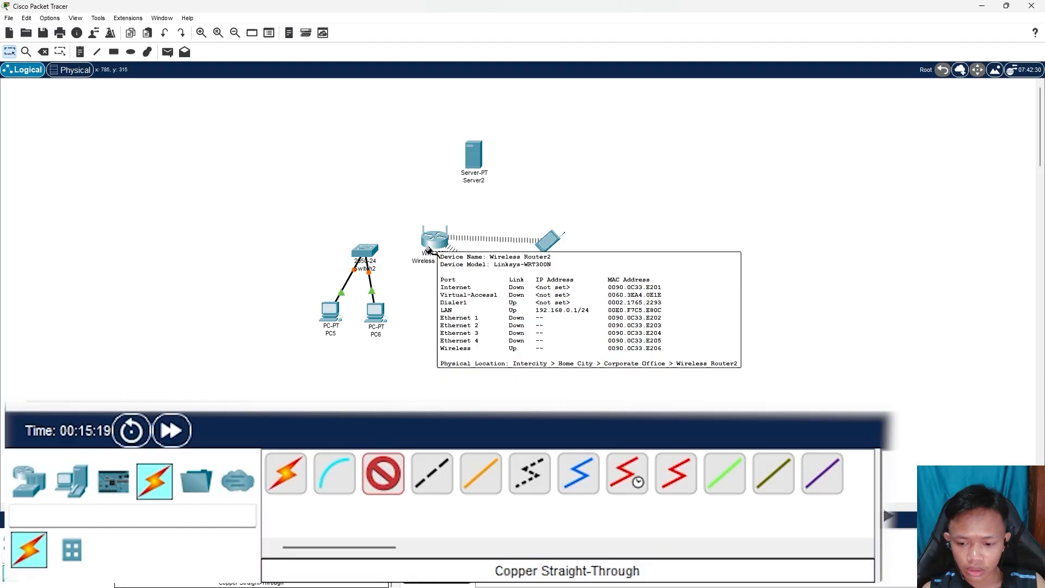
# Cross-over cable Switch2 FastEthernet0/3 to Wireless Router2's Ethernet 1 port
pyautogui.click(434, 479)
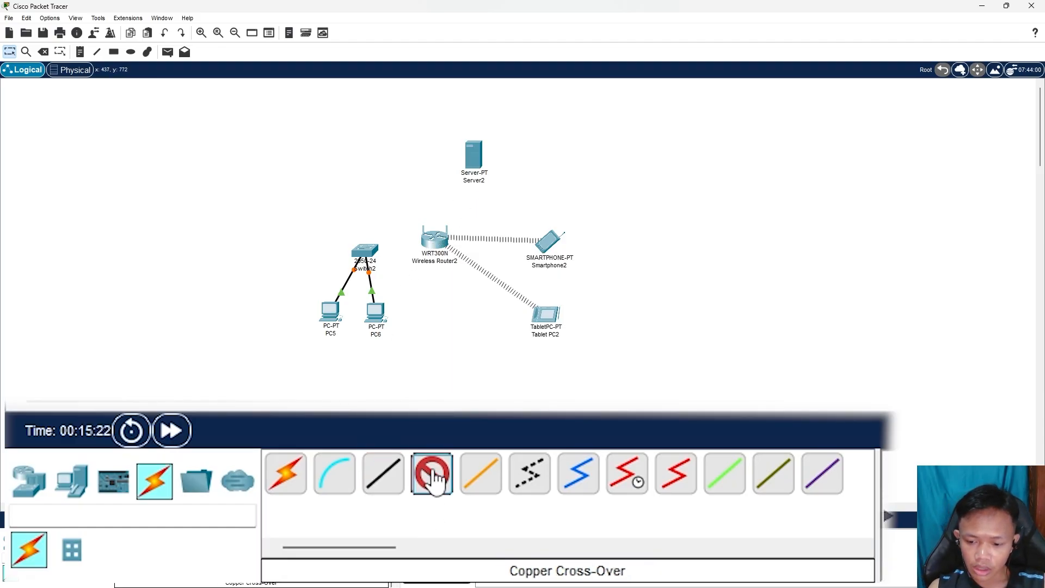
pyautogui.click(366, 251)
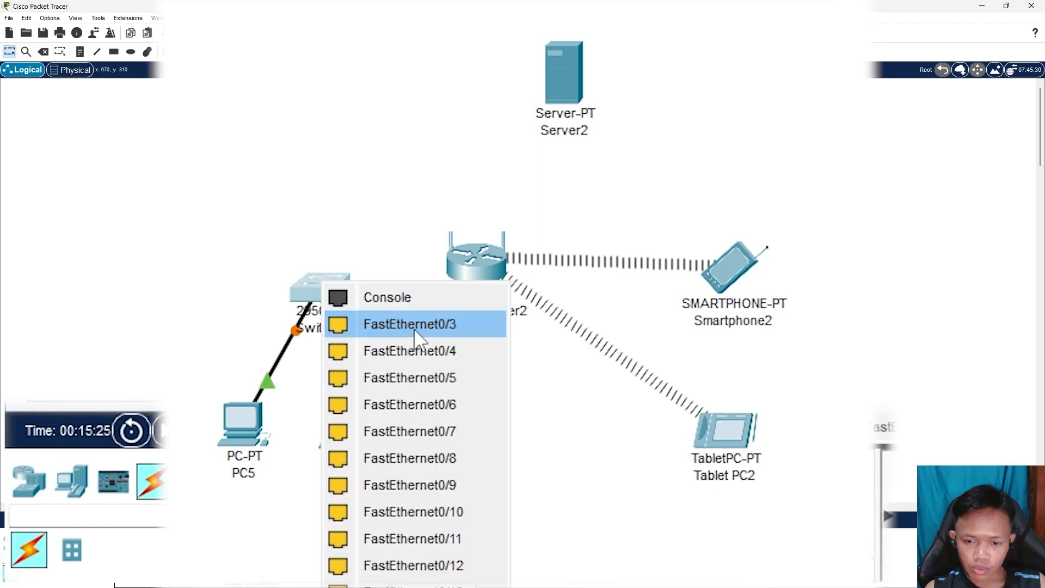
pyautogui.click(414, 325)
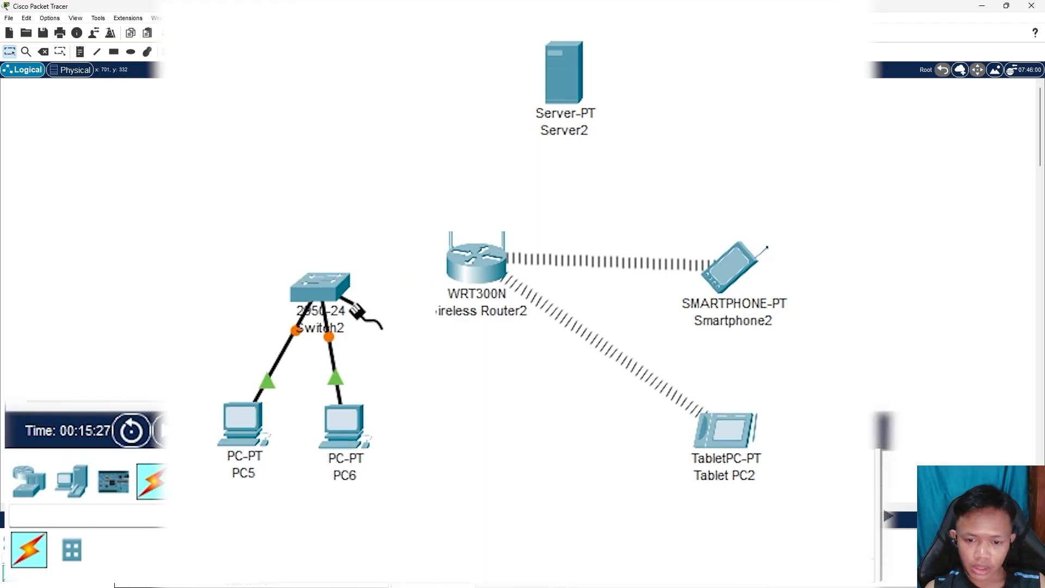
pyautogui.click(474, 260)
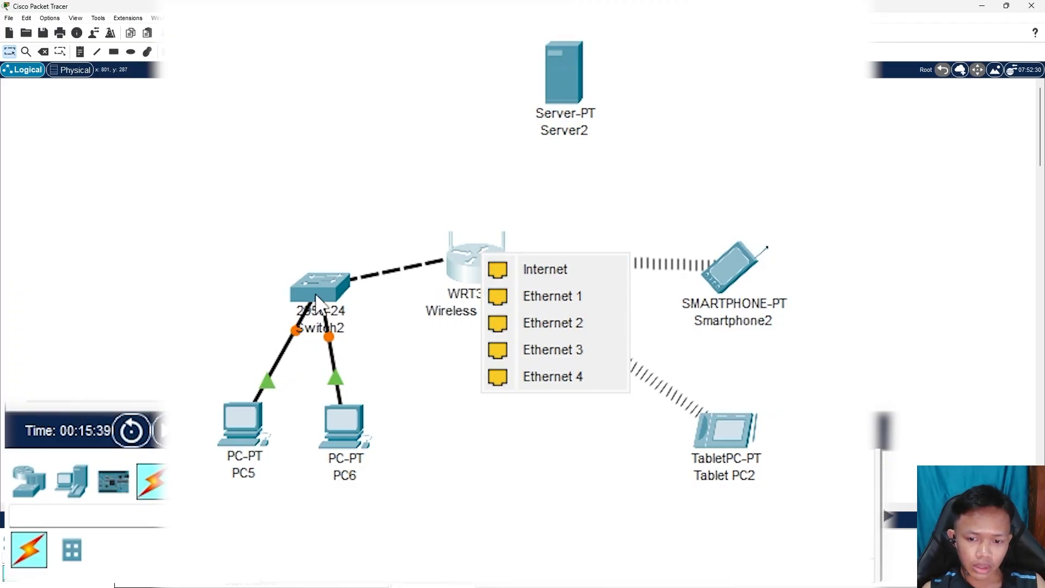
pyautogui.click(555, 297)
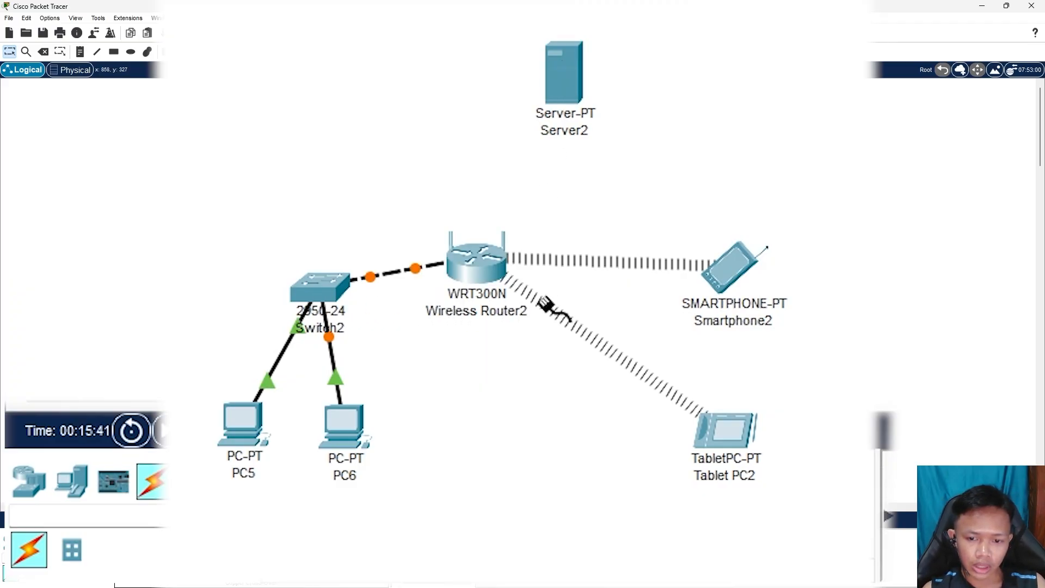
# Cable the router's Internet port to Server2's FastEthernet0 port
pyautogui.click(488, 261)
pyautogui.click(549, 271)
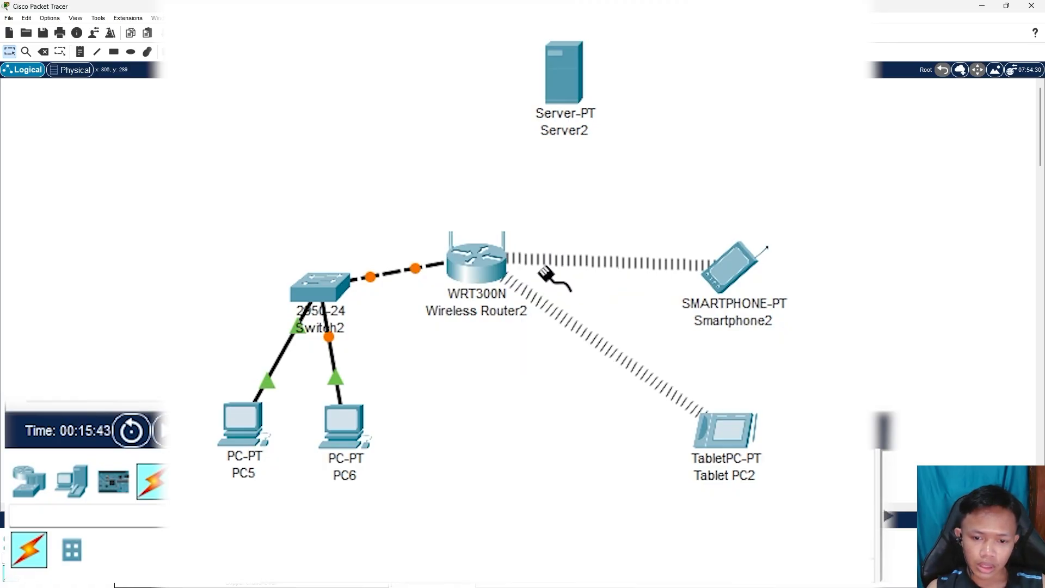
pyautogui.click(568, 87)
pyautogui.click(614, 105)
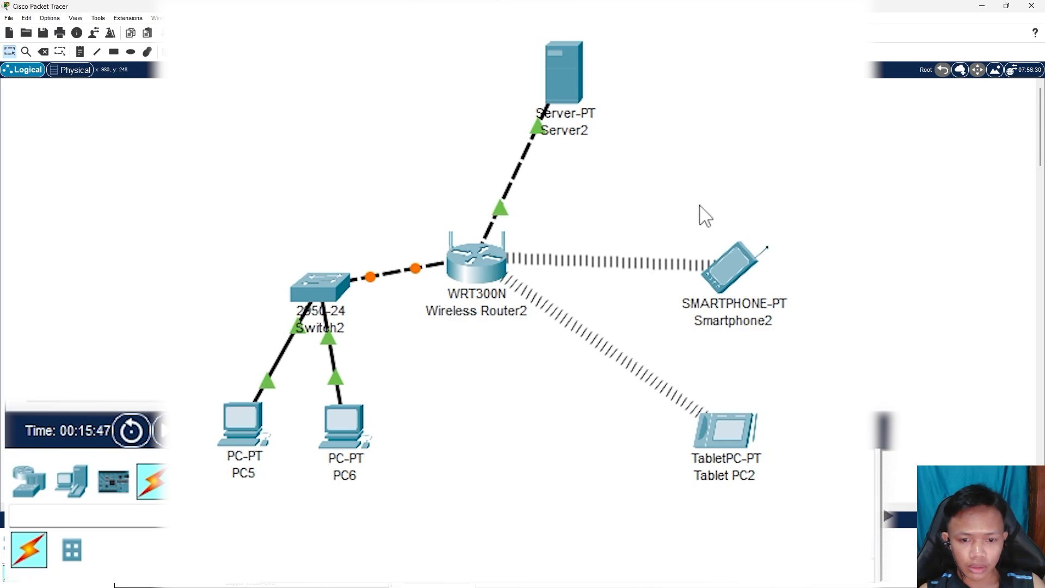
# Rearrange the router, server, smartphone and switch into a neater layout
pyautogui.moveTo(482, 274); pyautogui.dragTo(508, 294)
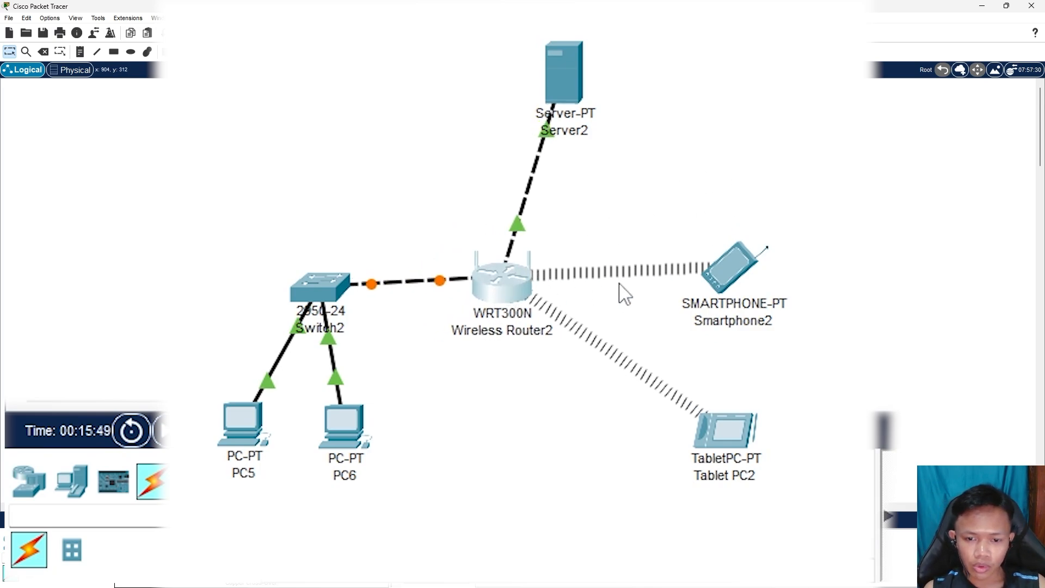
pyautogui.moveTo(555, 87); pyautogui.dragTo(533, 116)
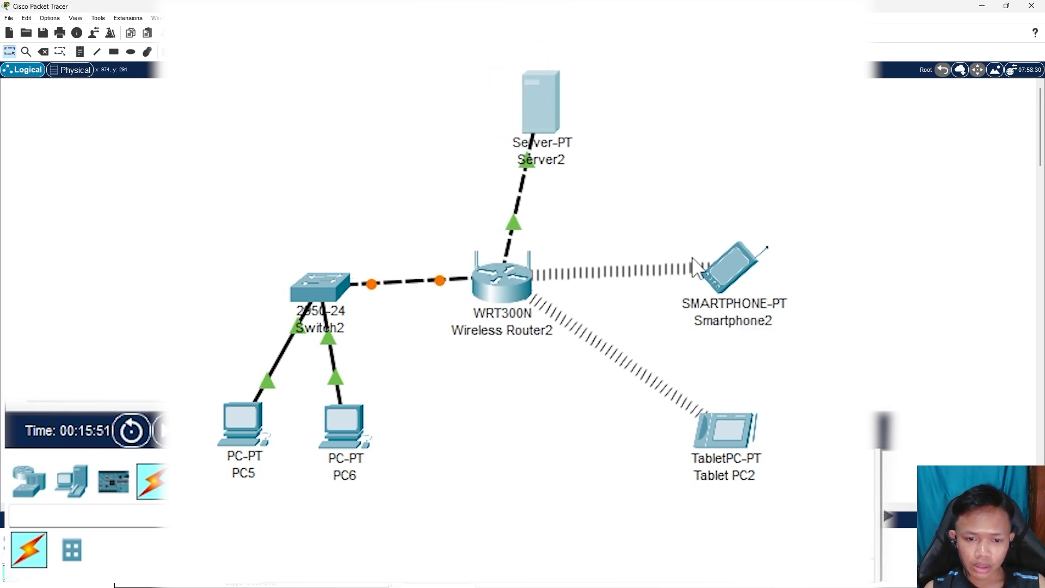
pyautogui.moveTo(730, 269); pyautogui.dragTo(759, 264)
pyautogui.moveTo(893, 217); pyautogui.dragTo(673, 587)
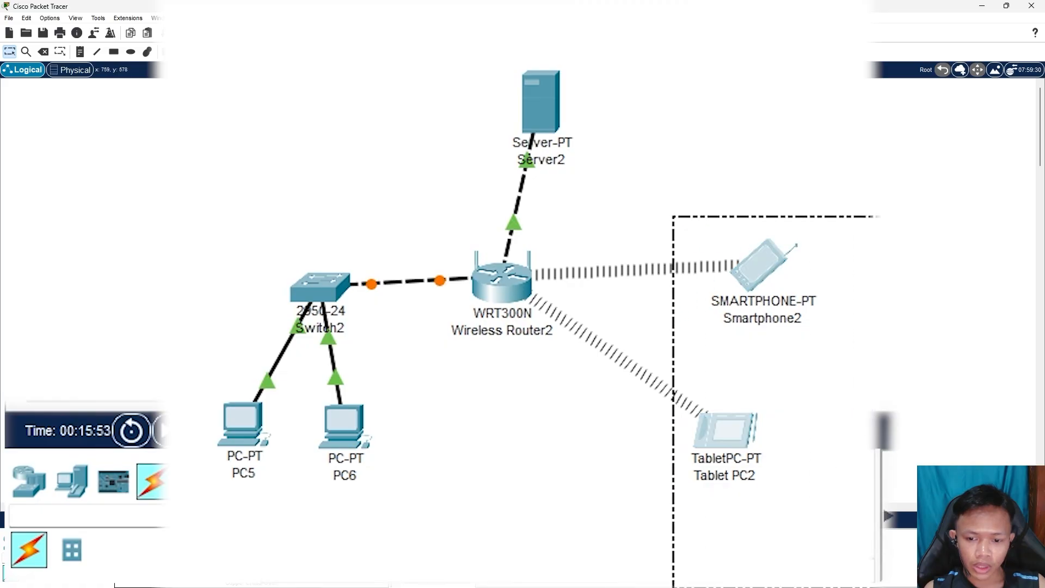
pyautogui.moveTo(417, 586); pyautogui.dragTo(157, 375)
pyautogui.click(617, 516)
pyautogui.moveTo(545, 121)
pyautogui.mouseDown()
pyautogui.moveTo(536, 107)
pyautogui.moveTo(580, 133)
pyautogui.moveTo(561, 127)
pyautogui.mouseUp()
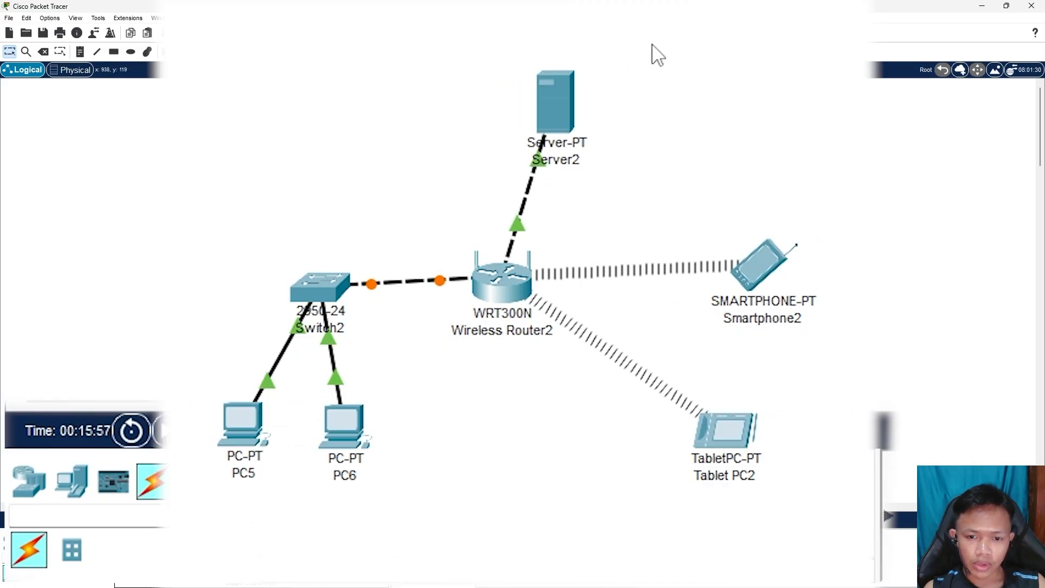
pyautogui.moveTo(661, 31); pyautogui.dragTo(441, 162)
pyautogui.moveTo(615, 31); pyautogui.dragTo(411, 182)
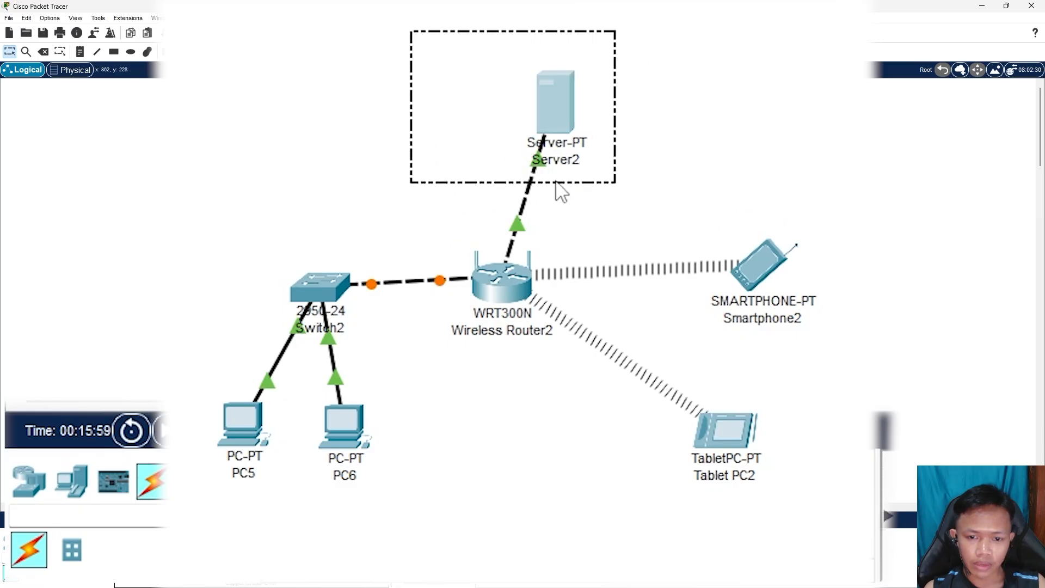
pyautogui.click(732, 148)
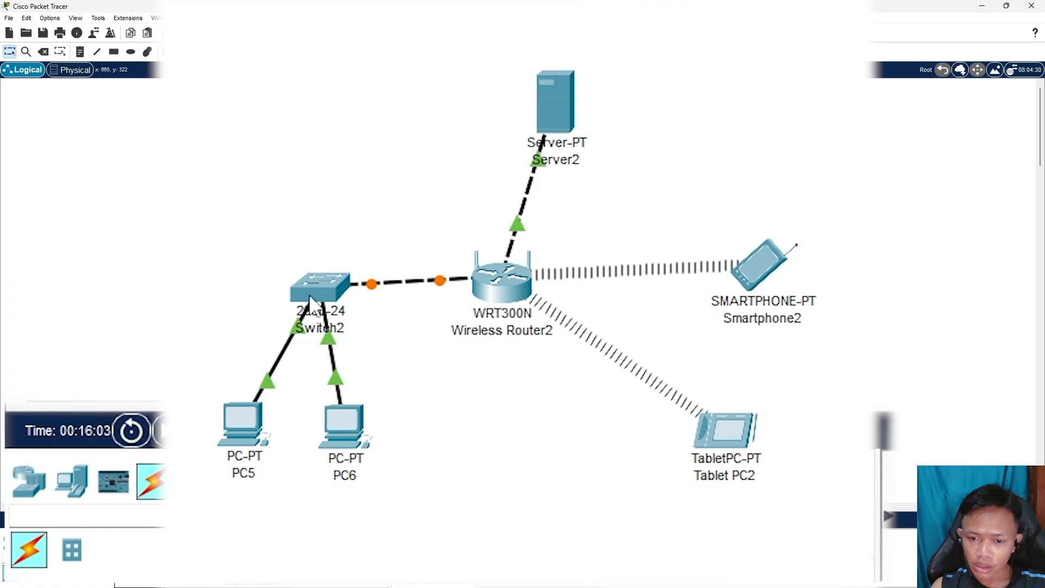
pyautogui.moveTo(309, 298); pyautogui.dragTo(325, 281)
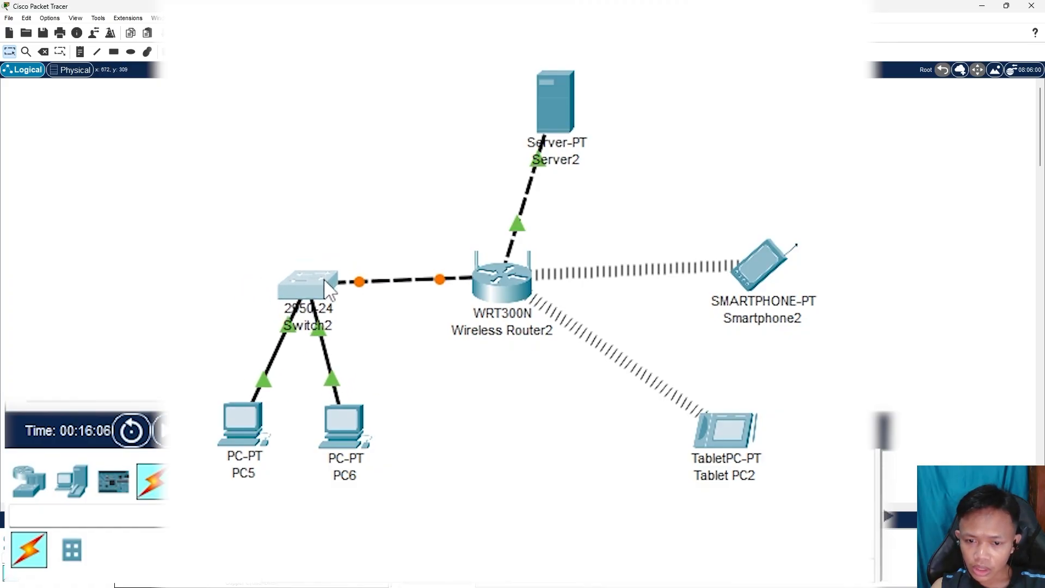
# Open Server2's device window and move it aside to keep the topology visible
pyautogui.click(558, 107)
pyautogui.moveTo(719, 38); pyautogui.dragTo(1044, 5)
pyautogui.moveTo(817, 116); pyautogui.dragTo(846, 111)
# Add a note reading 172.1.1.1/24 beside Server2 on the workspace
pyautogui.click(968, 111)
pyautogui.click(145, 108)
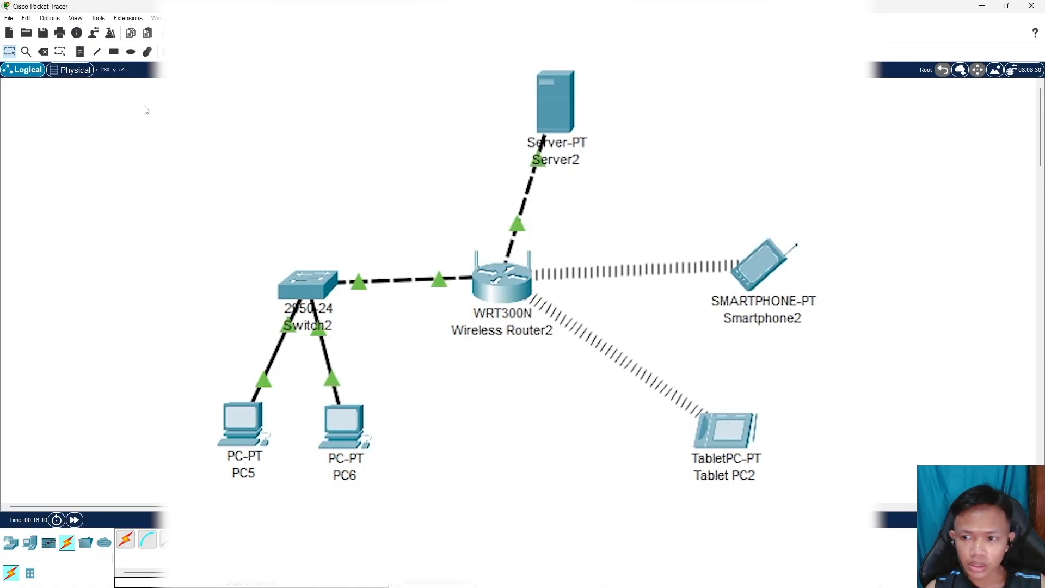
pyautogui.click(610, 100)
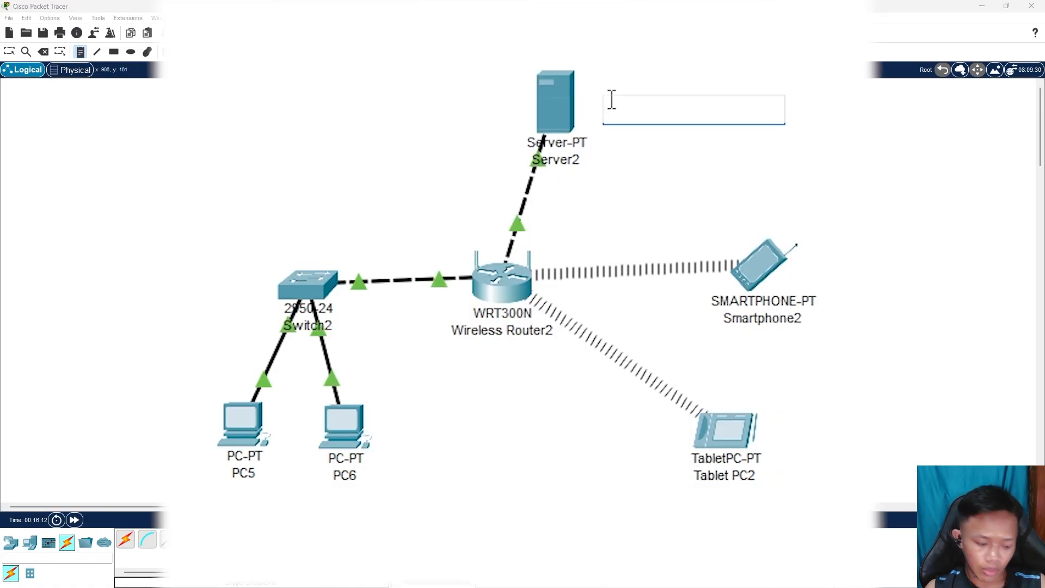
pyautogui.write('172.1')
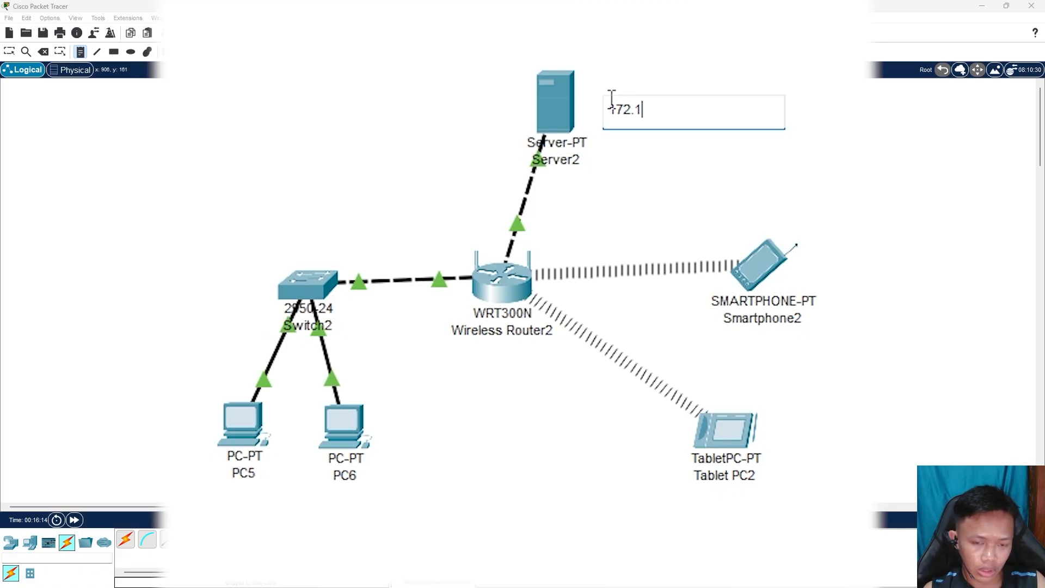
pyautogui.write('.1.1/24')
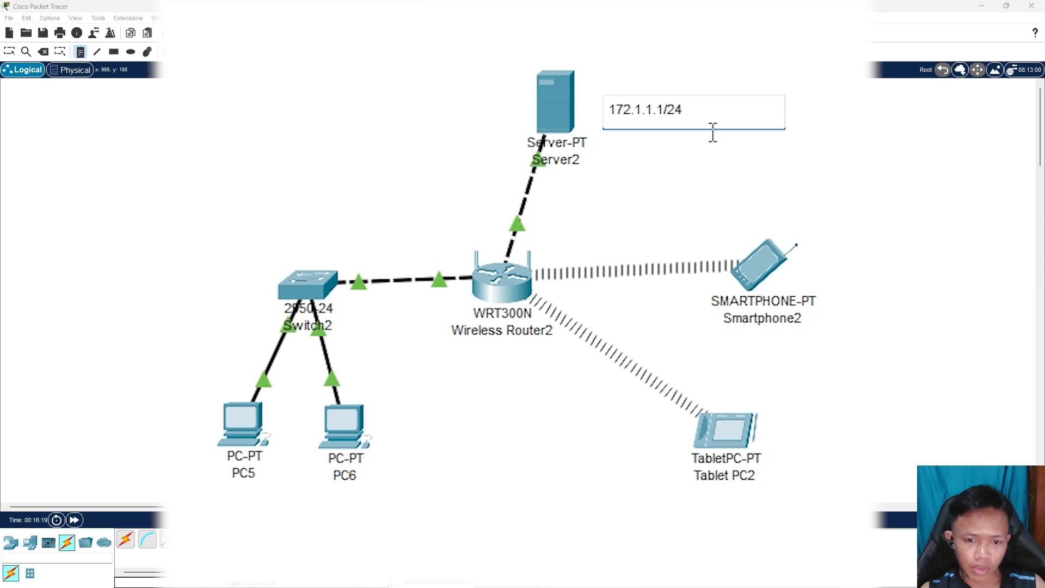
pyautogui.press('Escape')
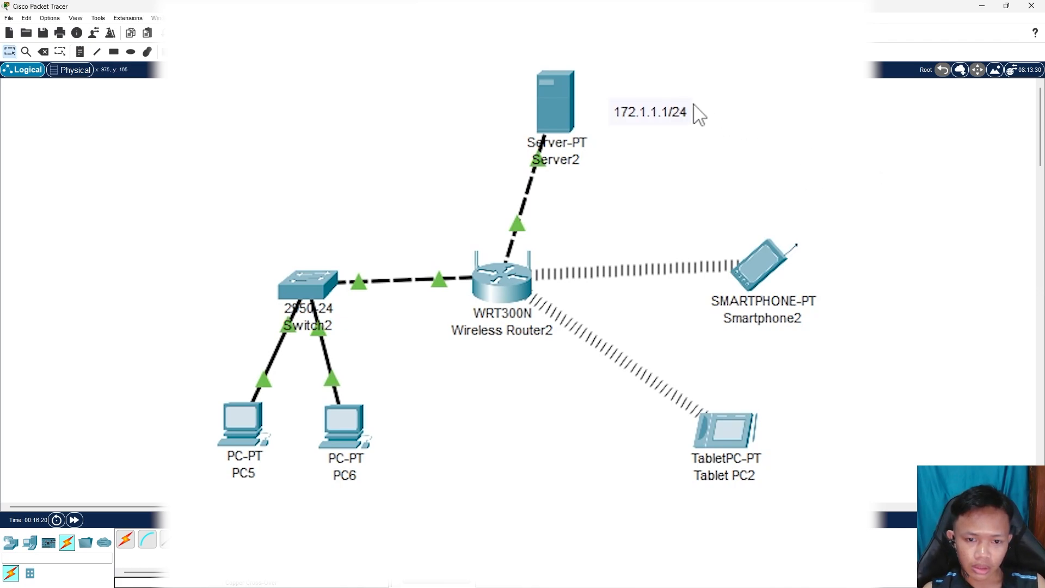
# Set Server2's static IPv4 address to 172.1.1.1 with subnet mask 255.255.255.0
pyautogui.click(561, 104)
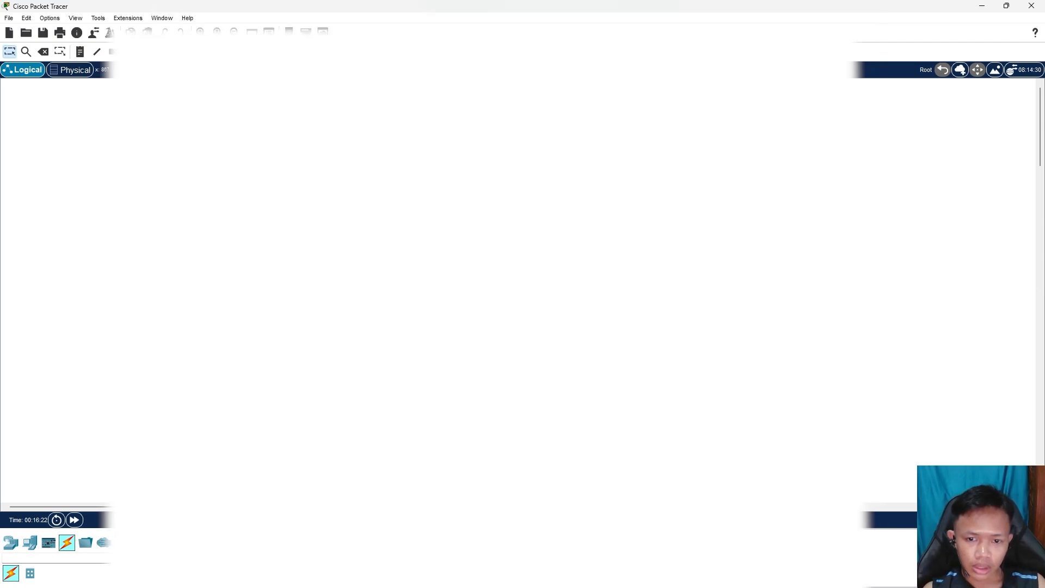
pyautogui.click(340, 101)
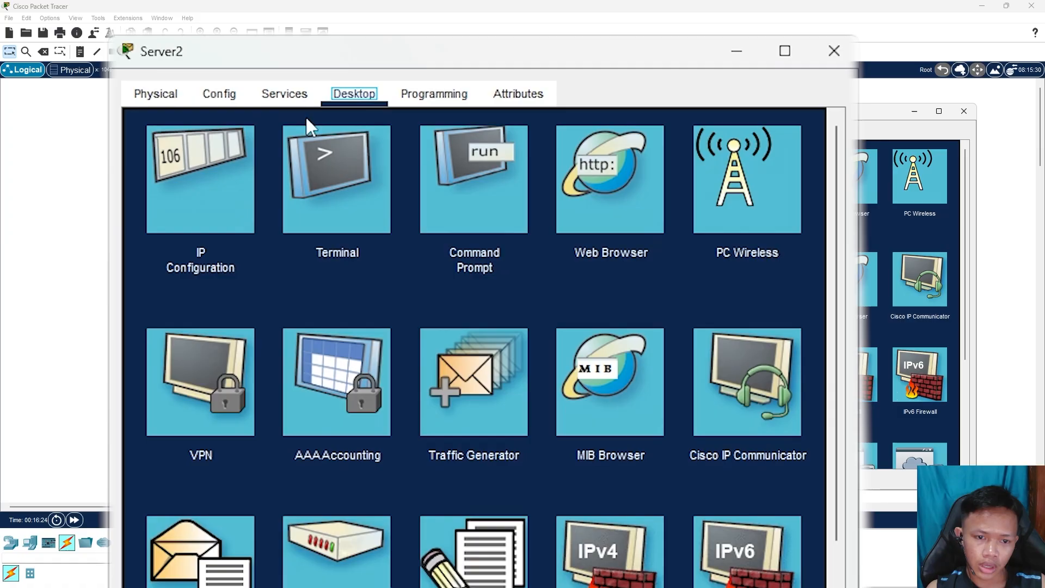
pyautogui.click(207, 197)
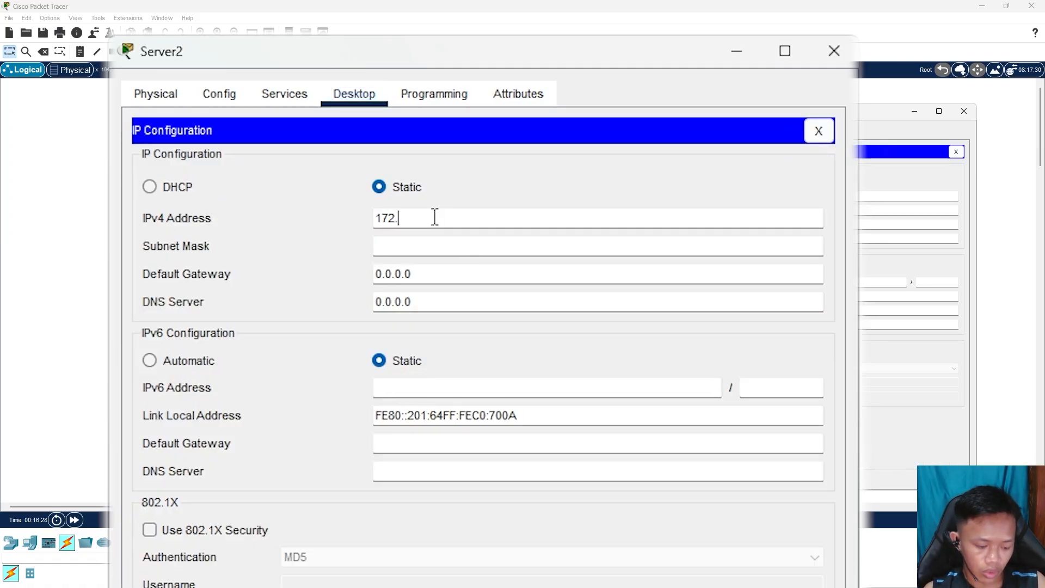
pyautogui.press('Tab')
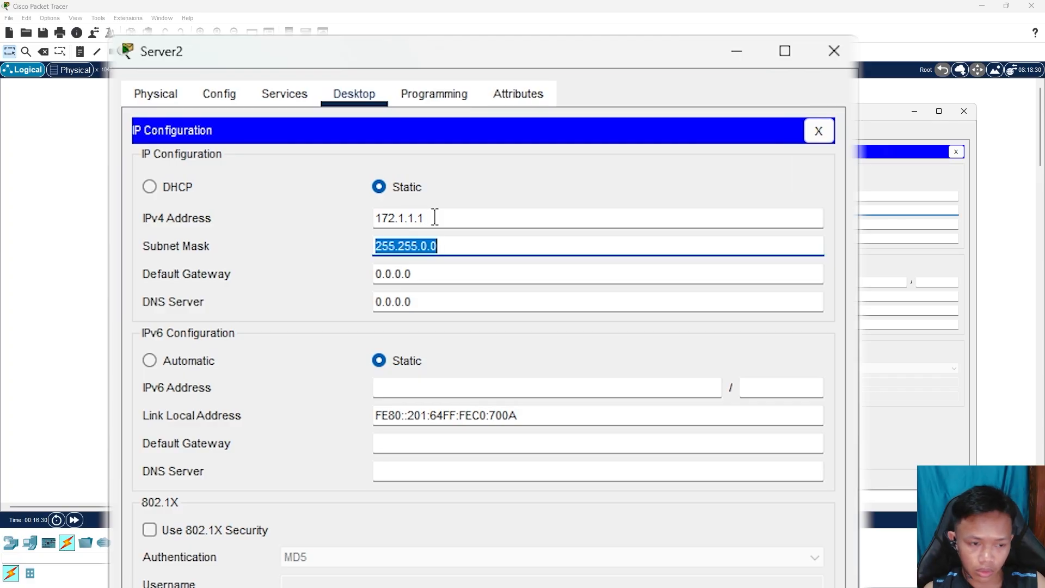
pyautogui.press('Right')
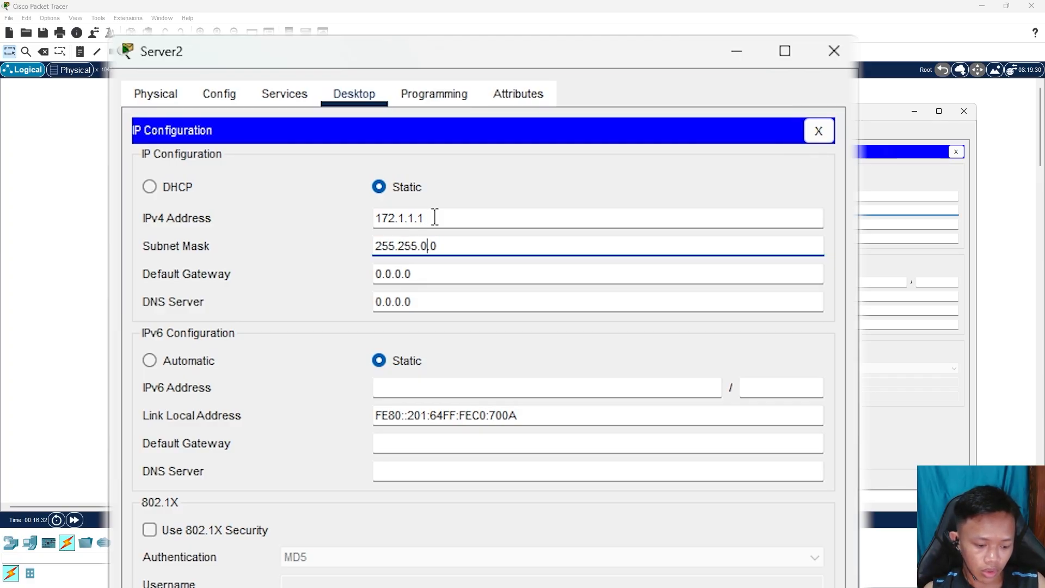
pyautogui.press('BackSpace')
pyautogui.write('255.')
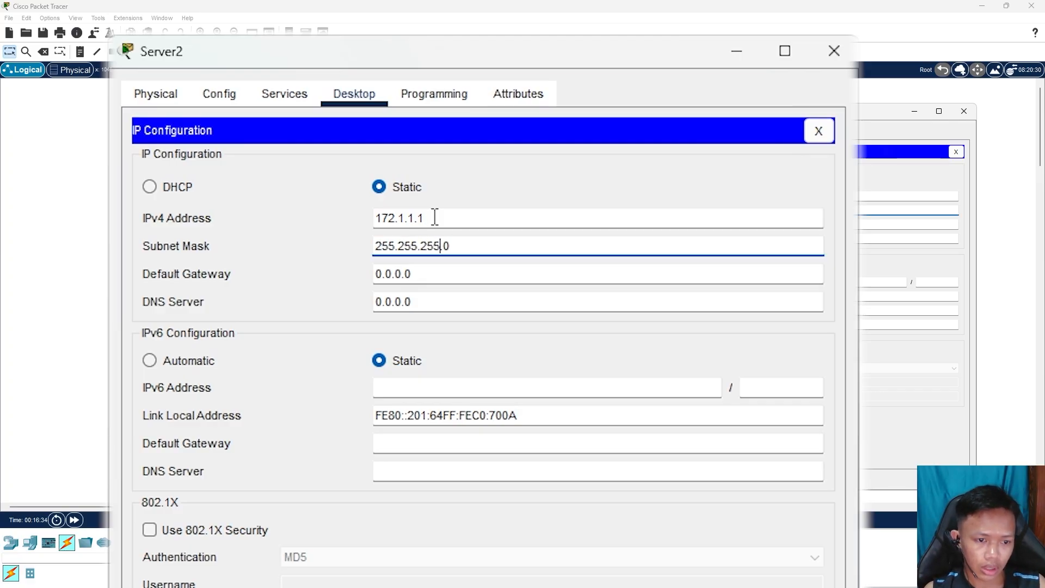
pyautogui.click(461, 273)
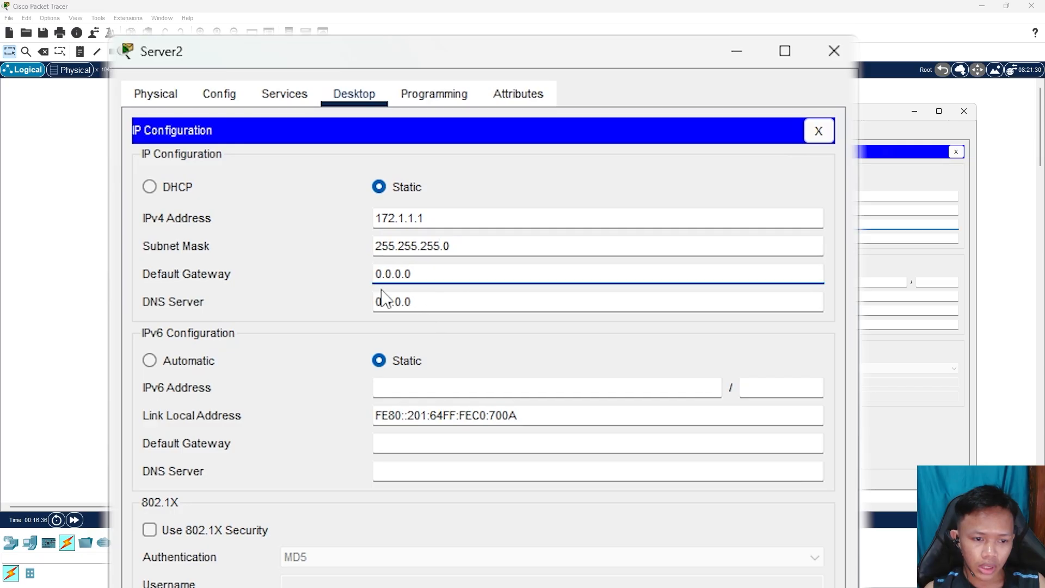
pyautogui.click(547, 174)
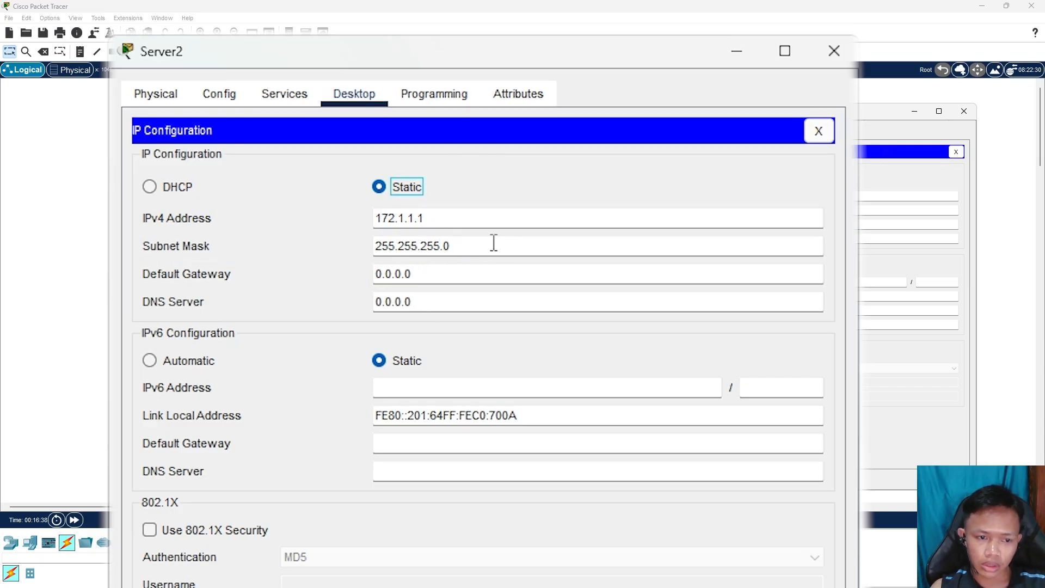
pyautogui.click(472, 211)
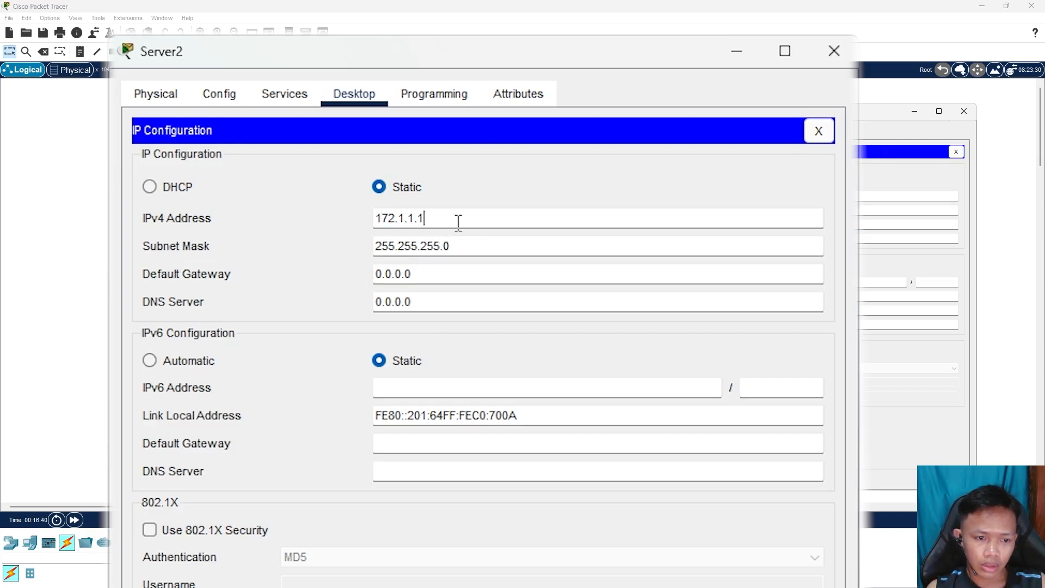
pyautogui.click(495, 250)
pyautogui.click(467, 217)
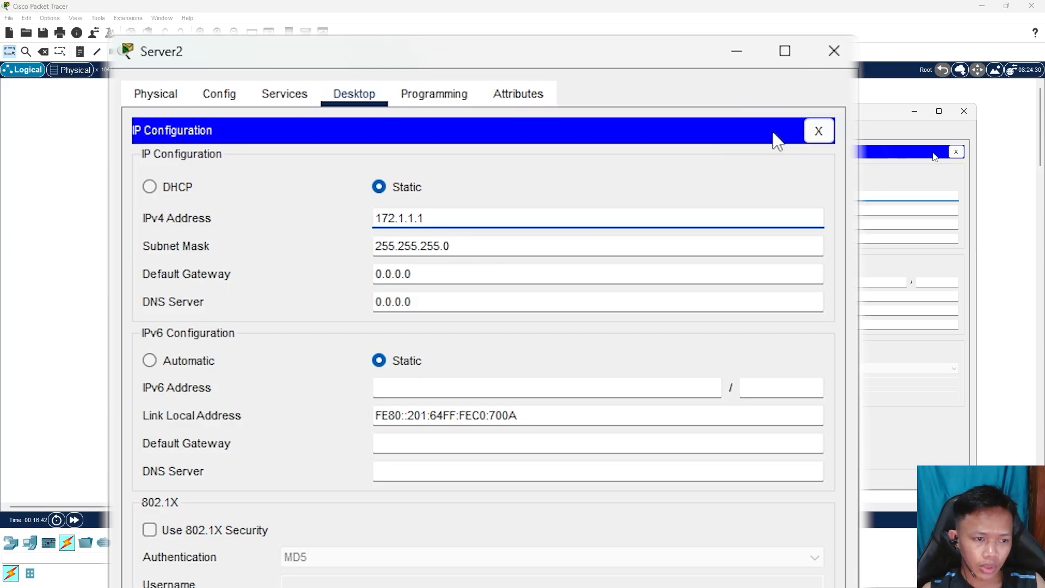
pyautogui.click(819, 130)
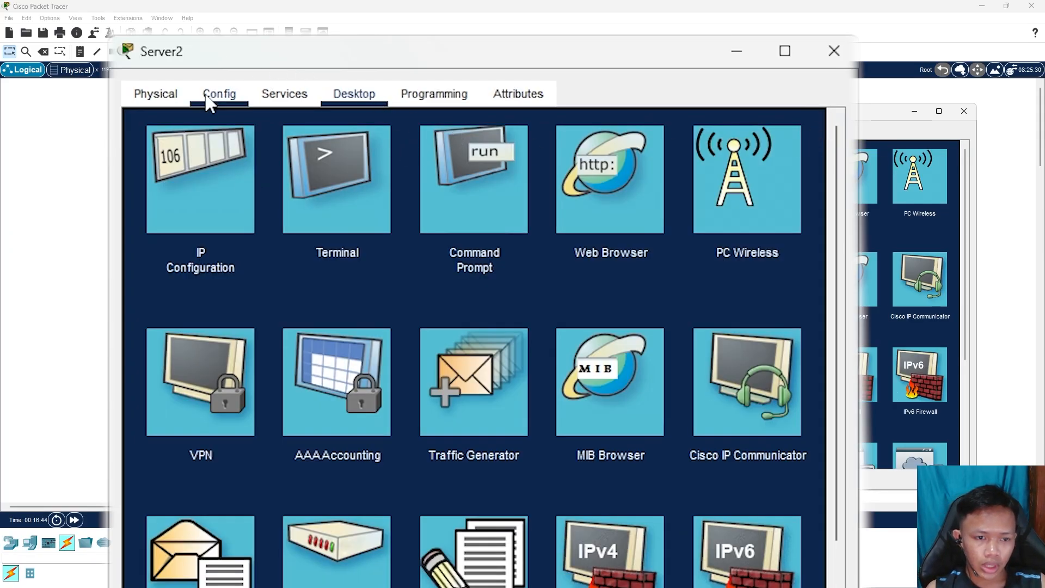
# Show Server2's HTTP service settings with HTTP and HTTPS switched on
pyautogui.moveTo(299, 51); pyautogui.dragTo(321, 50)
pyautogui.click(305, 93)
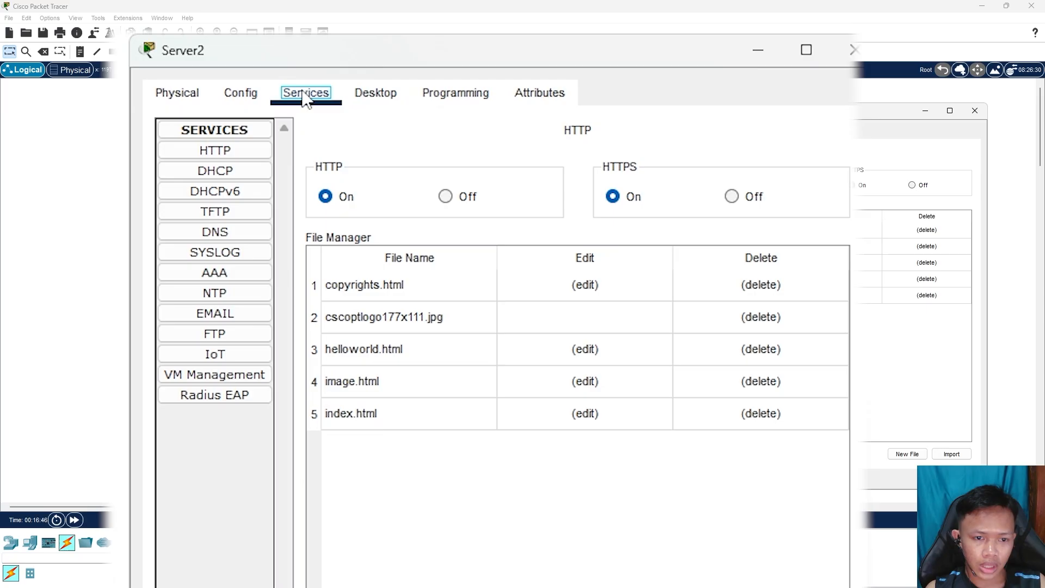
pyautogui.click(244, 150)
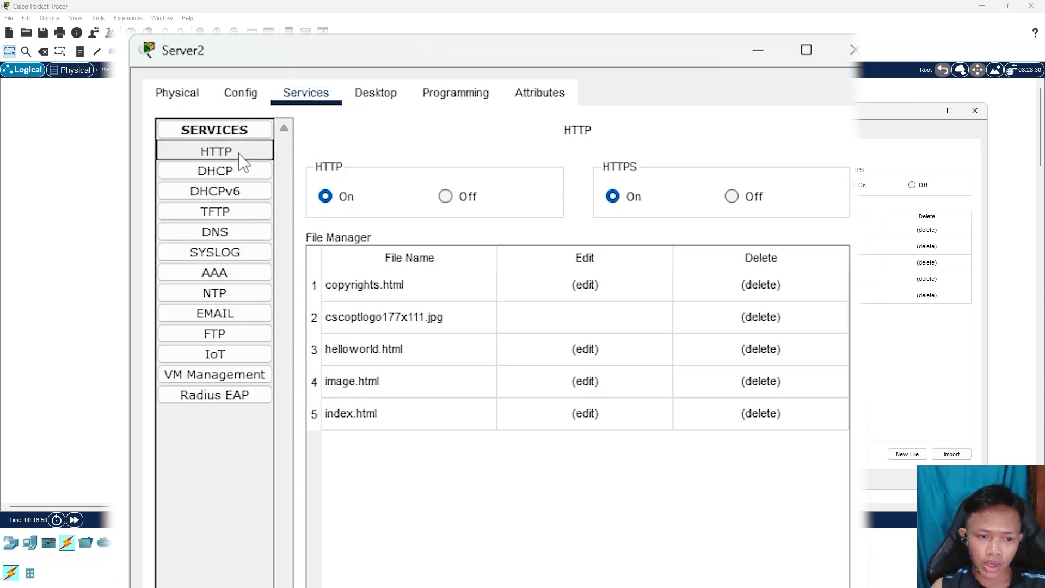
pyautogui.click(349, 197)
pyautogui.click(613, 195)
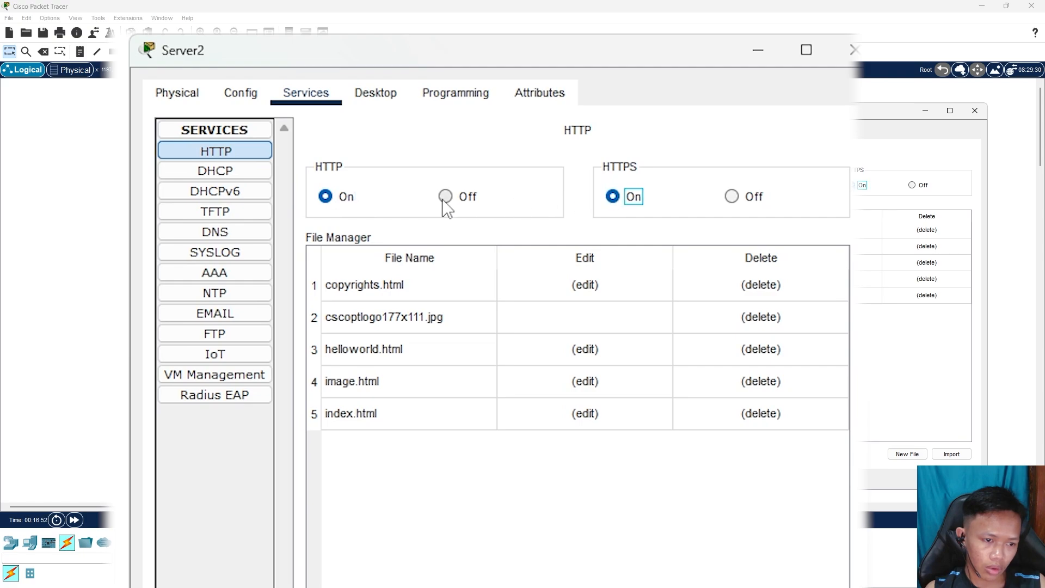
pyautogui.click(326, 196)
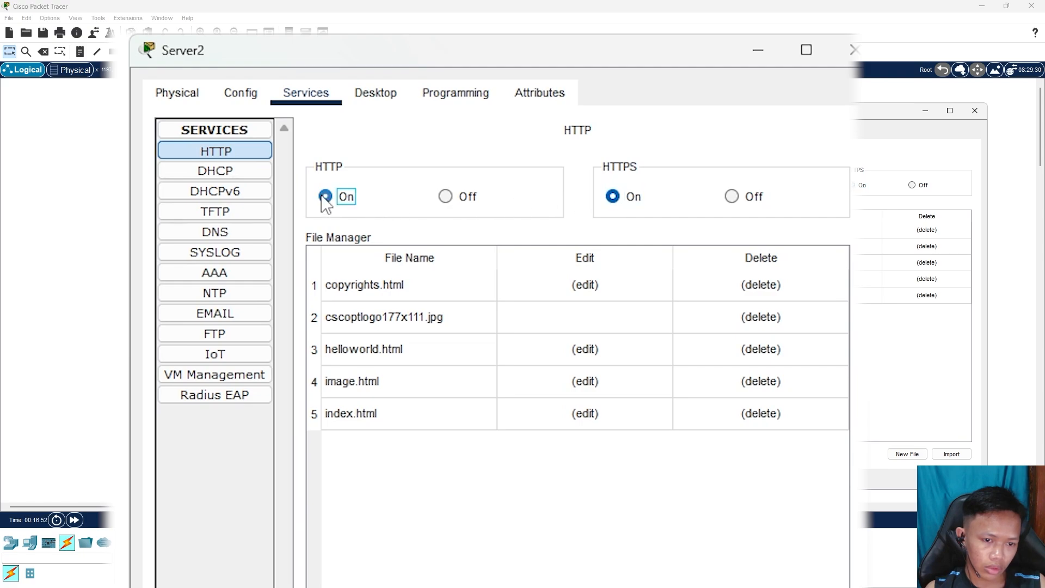
# Replace the 'Cisco Packet Tracer' heading in index.html with the author's name and save over it
pyautogui.click(585, 419)
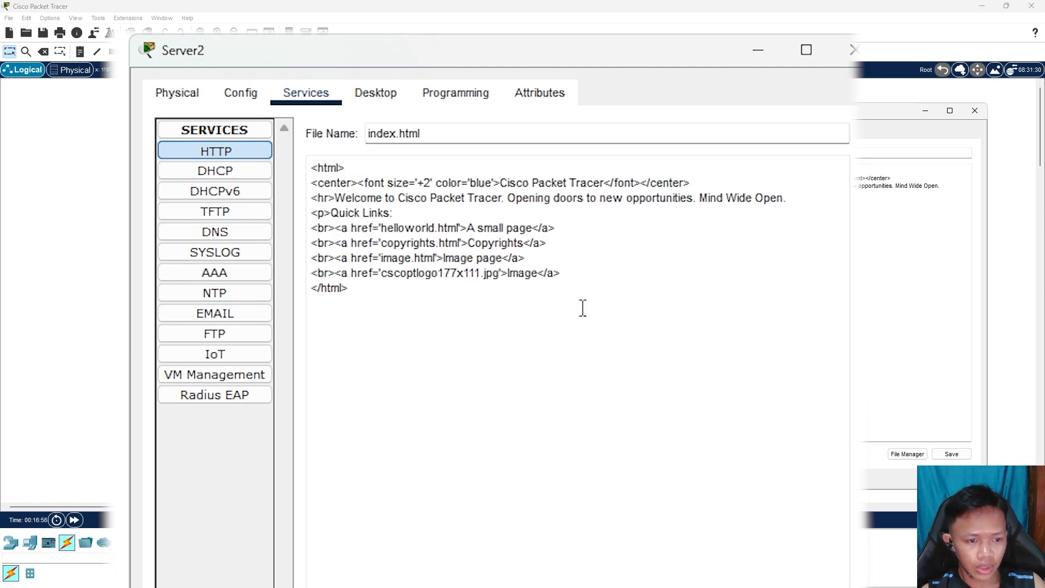
pyautogui.click(604, 183)
pyautogui.press('BackSpace')
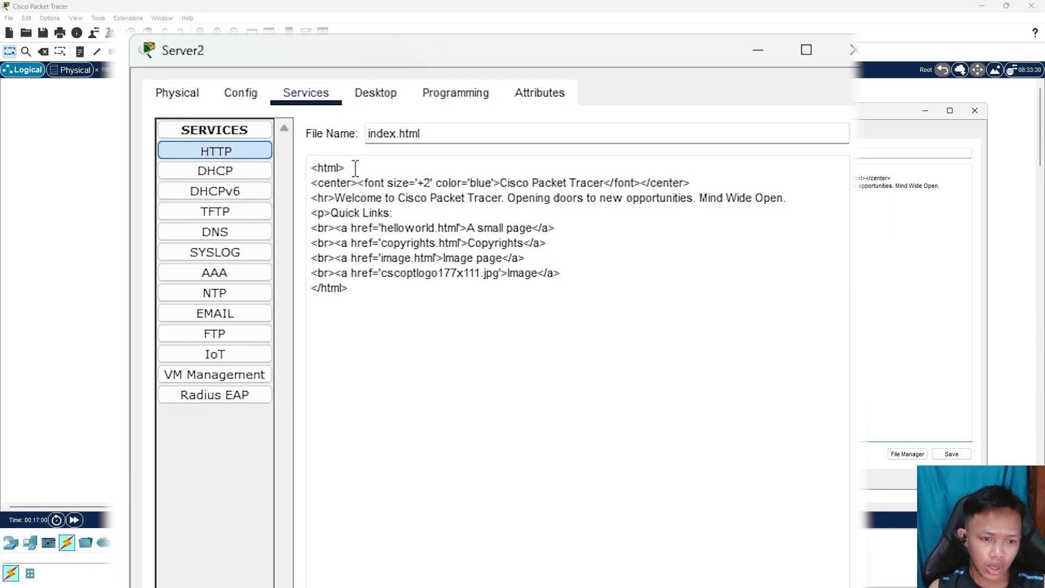
pyautogui.moveTo(351, 169)
pyautogui.mouseDown()
pyautogui.moveTo(297, 170)
pyautogui.moveTo(359, 184)
pyautogui.mouseUp()
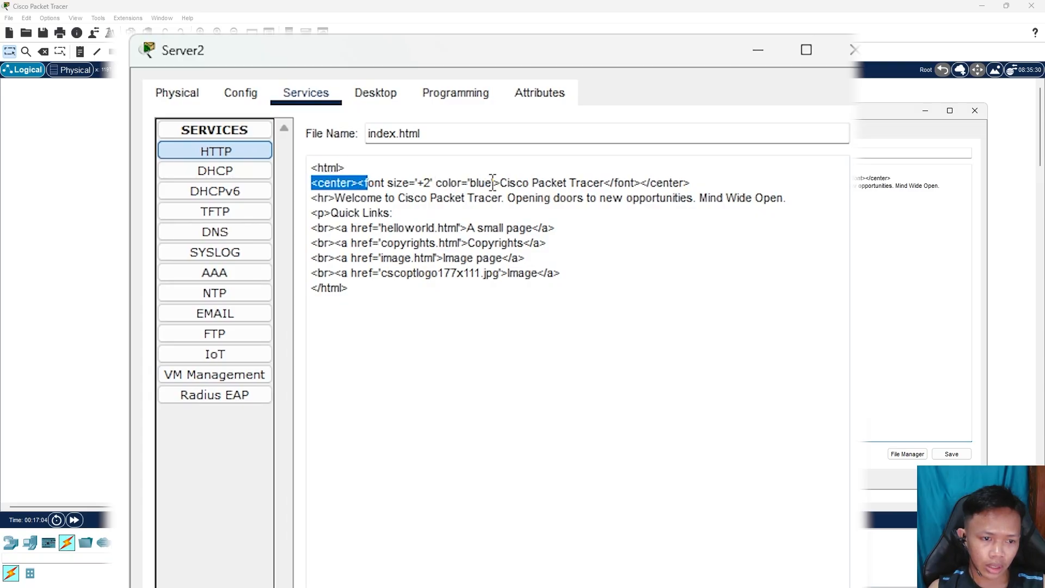
pyautogui.moveTo(493, 183); pyautogui.dragTo(500, 183)
pyautogui.moveTo(604, 183); pyautogui.dragTo(502, 190)
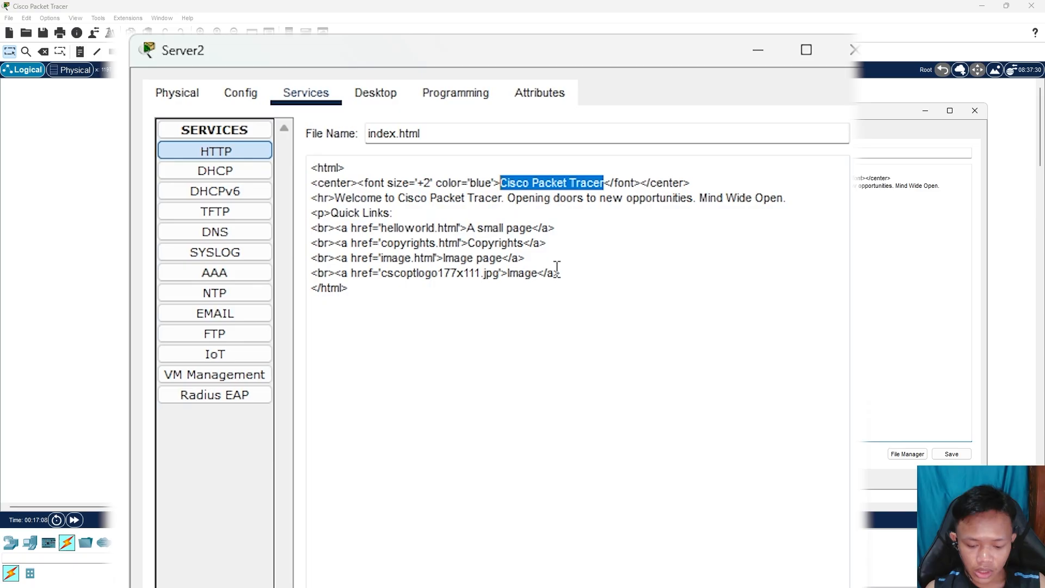
pyautogui.write('Asifa Ahmad')
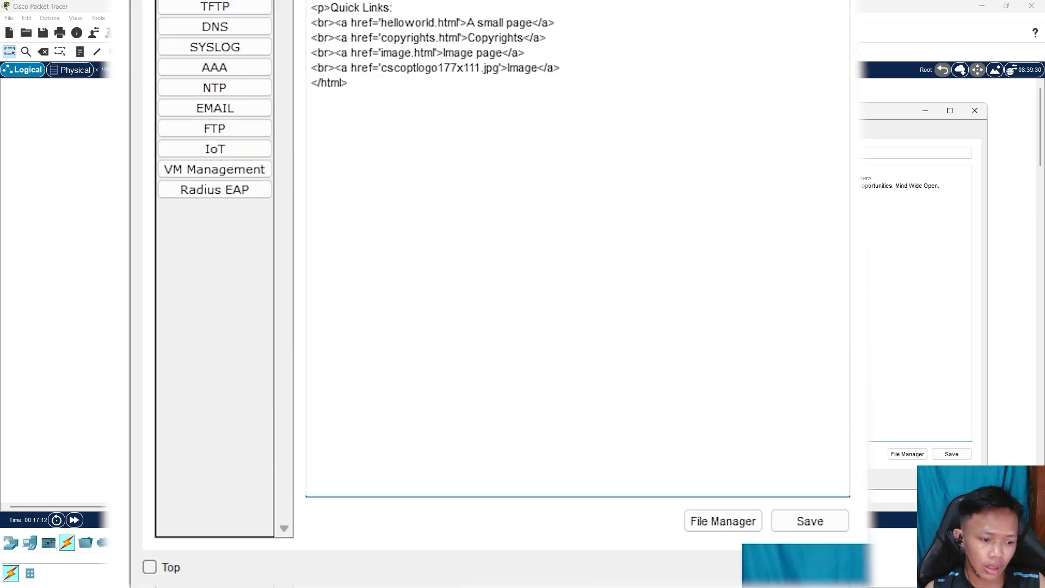
pyautogui.click(820, 532)
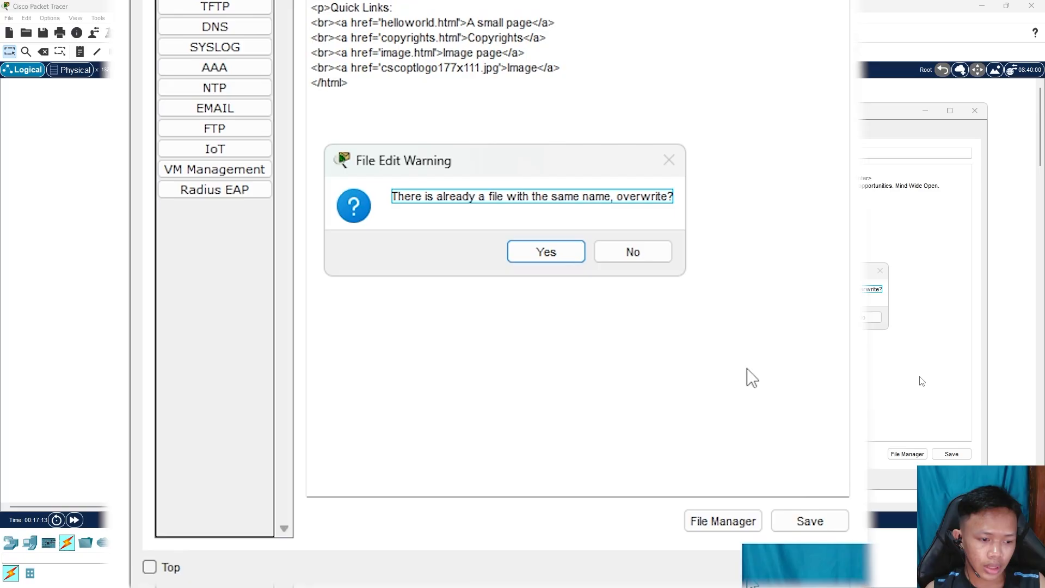
pyautogui.click(549, 256)
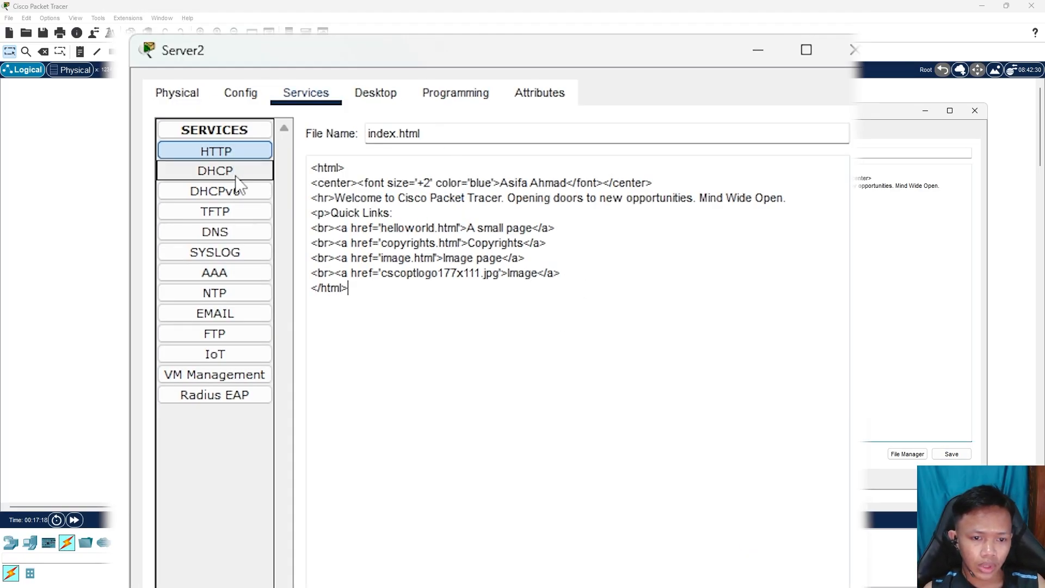
# Switch Server2's DNS service on
pyautogui.click(225, 238)
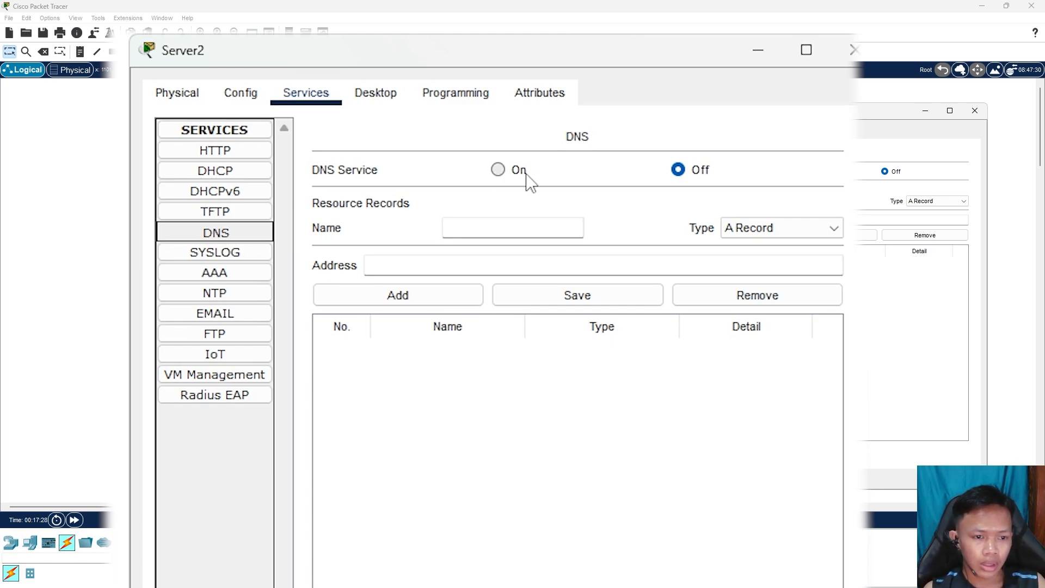
pyautogui.click(499, 172)
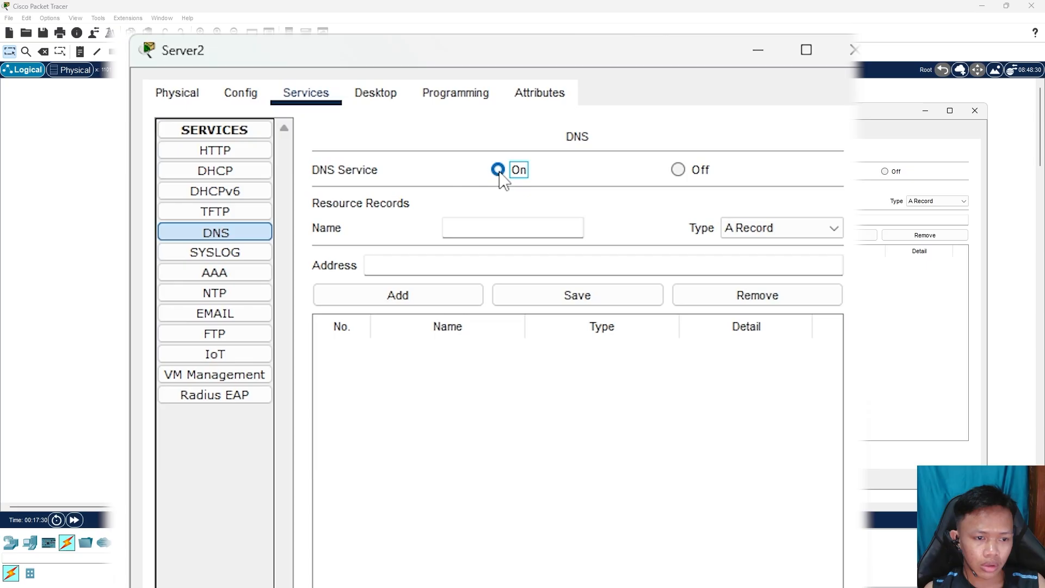
pyautogui.click(498, 171)
pyautogui.click(507, 171)
pyautogui.click(484, 143)
pyautogui.click(499, 169)
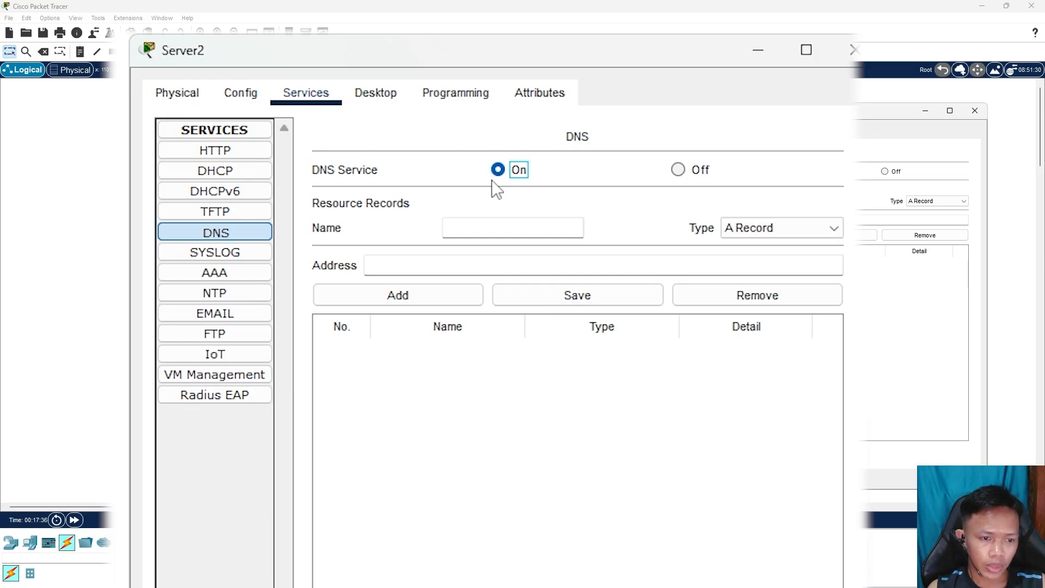
# Add a DNS A record mapping asifa.com to 172.1.1.1
pyautogui.click(517, 228)
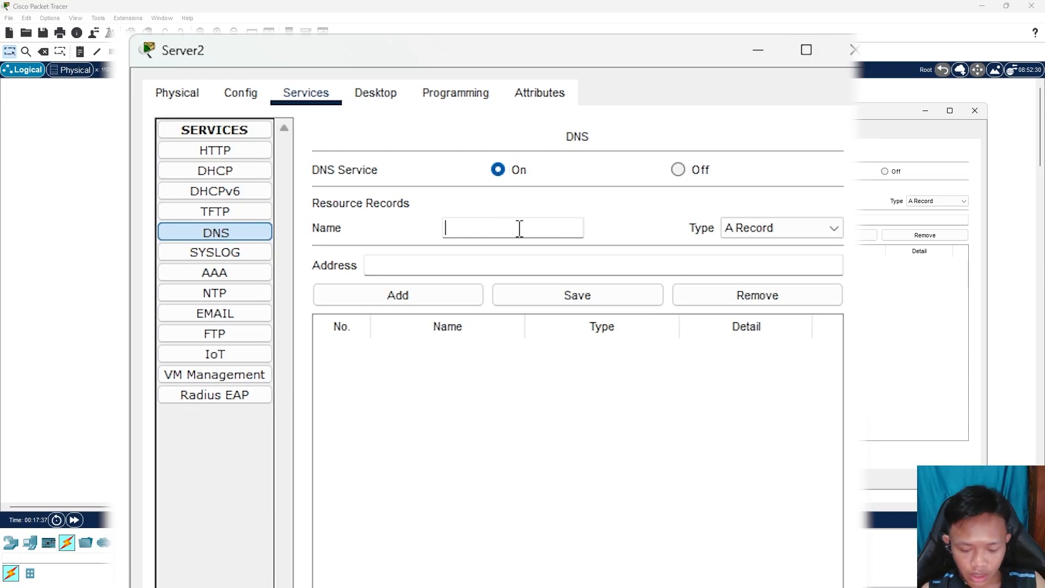
pyautogui.write('asifa.c')
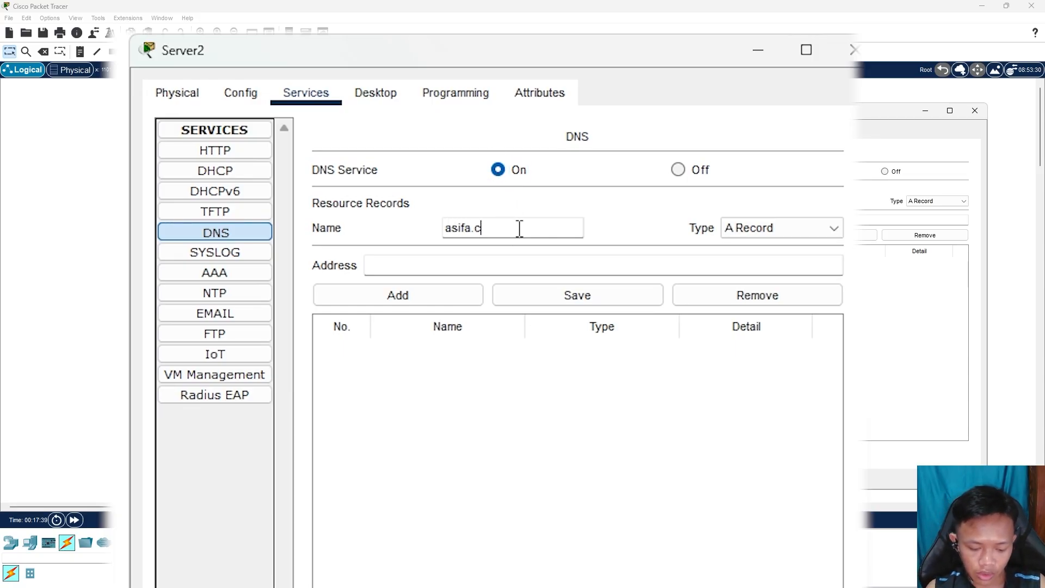
pyautogui.write('om')
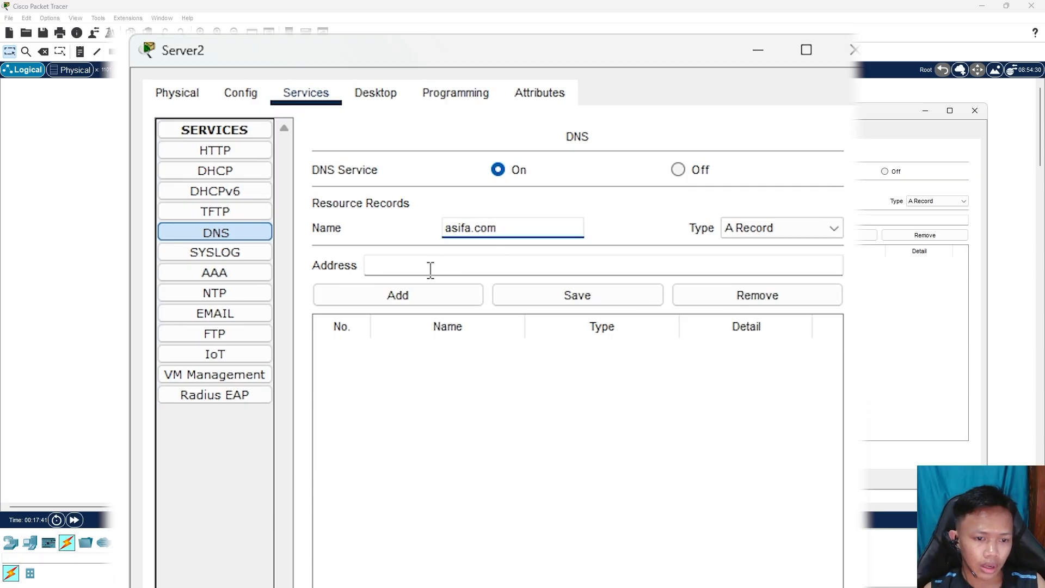
pyautogui.click(431, 269)
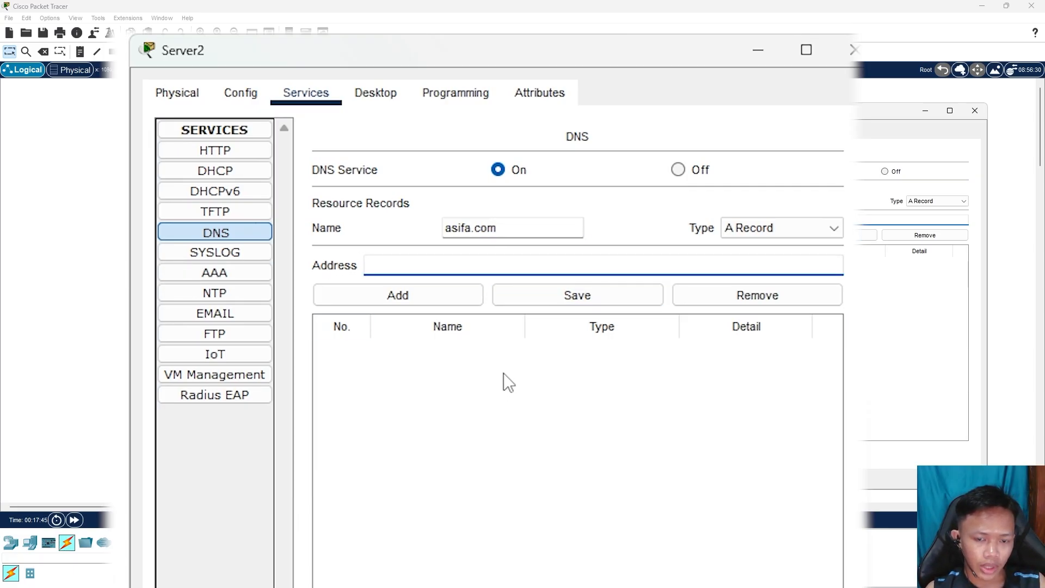
pyautogui.write('172.1.')
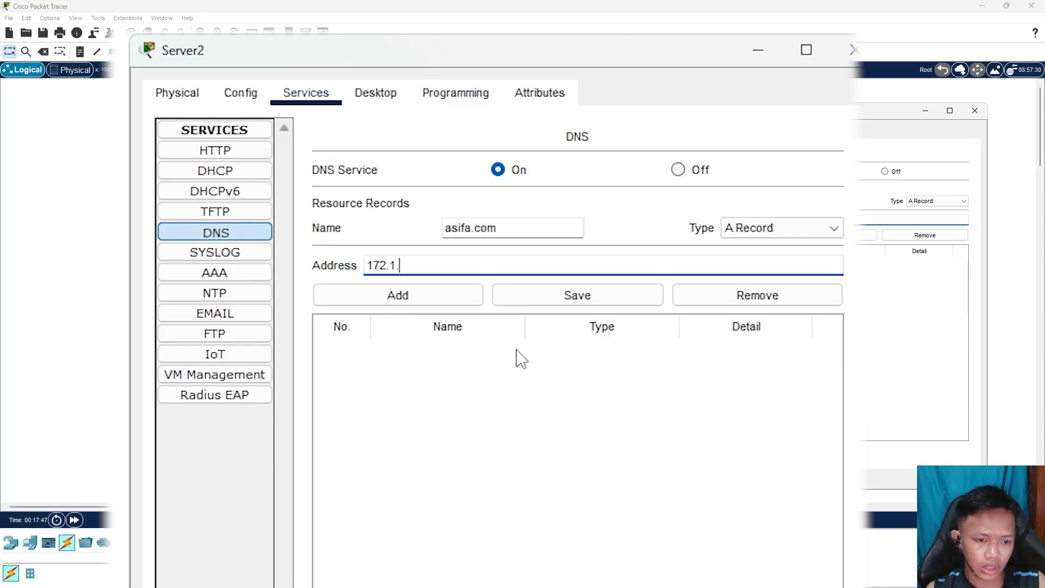
pyautogui.write('1.1')
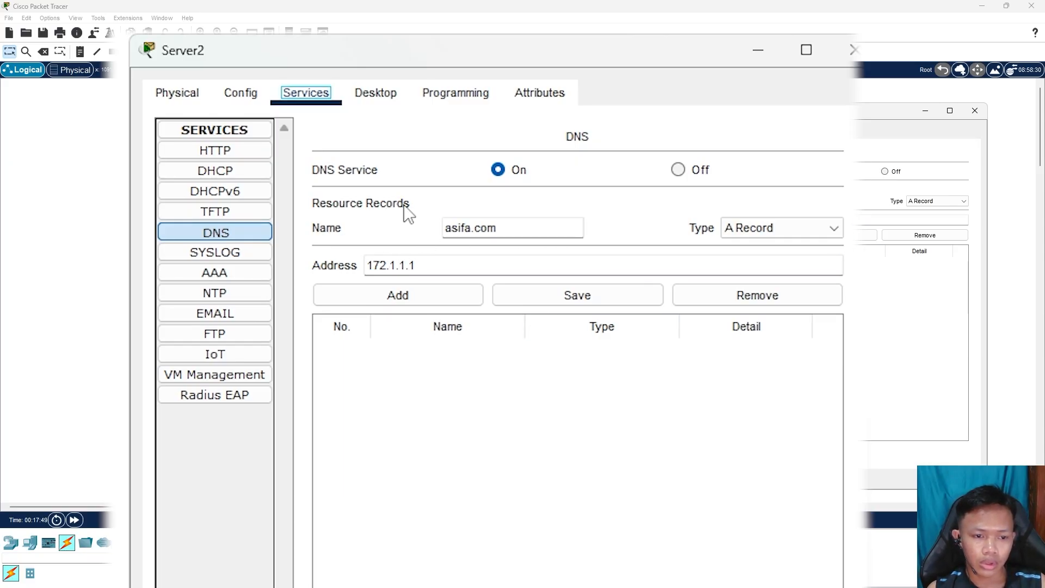
pyautogui.click(421, 298)
pyautogui.click(319, 351)
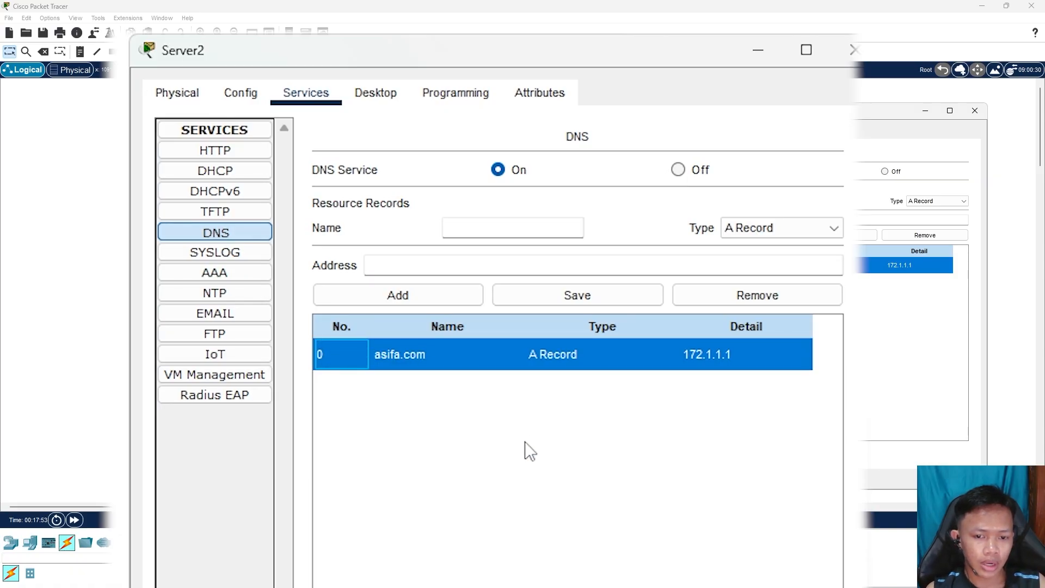
# Turn on Server2's DHCP service on the FastEthernet0 interface
pyautogui.click(239, 178)
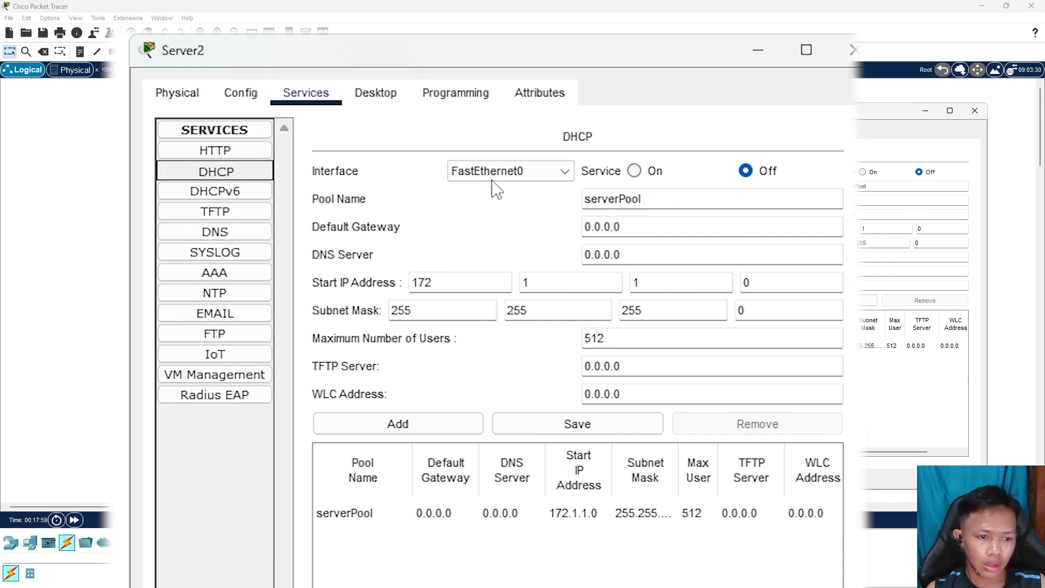
pyautogui.click(560, 172)
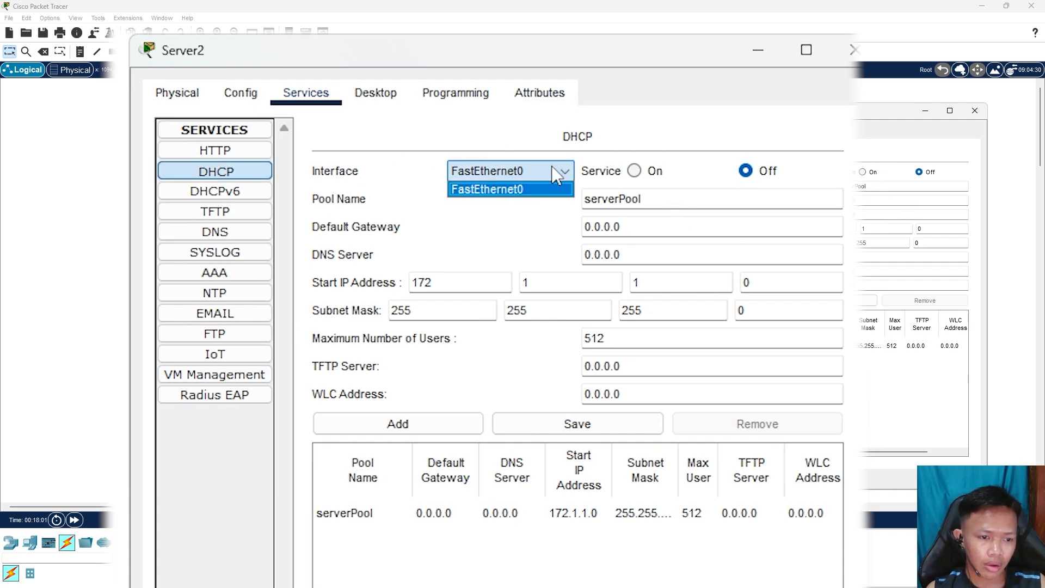
pyautogui.click(549, 171)
pyautogui.click(533, 172)
pyautogui.click(522, 187)
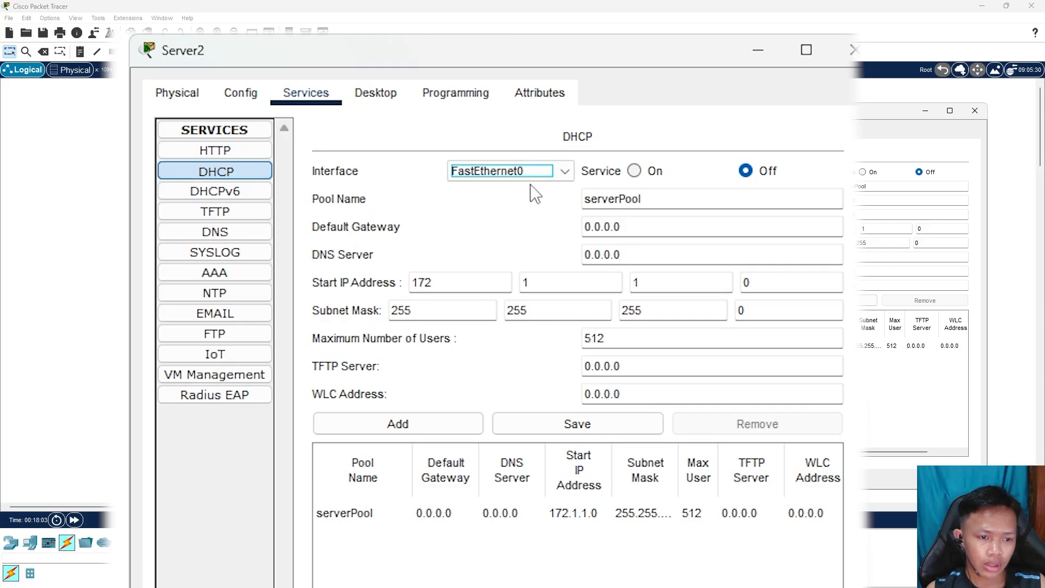
pyautogui.click(529, 177)
pyautogui.click(524, 190)
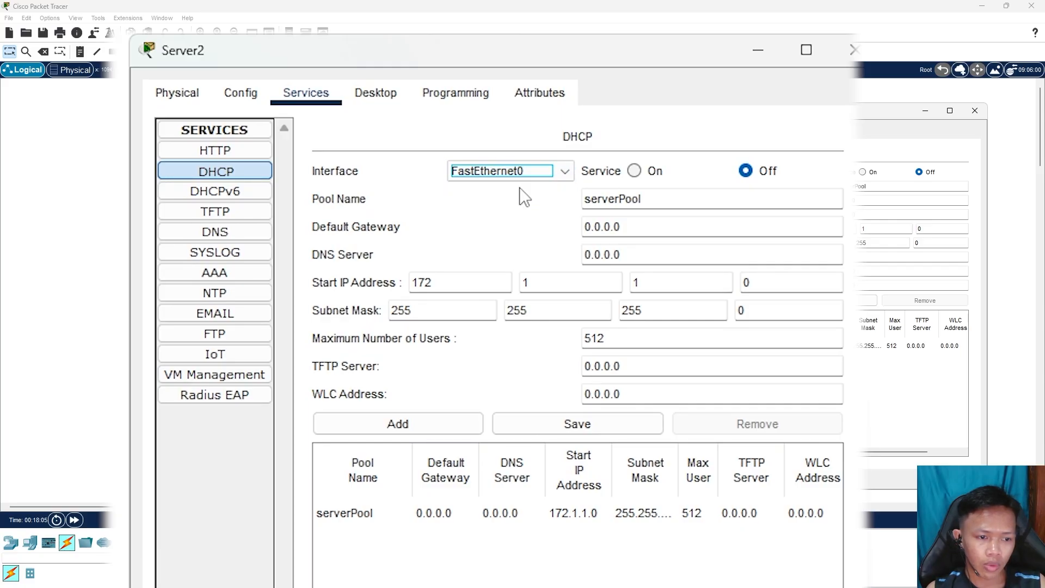
pyautogui.click(636, 171)
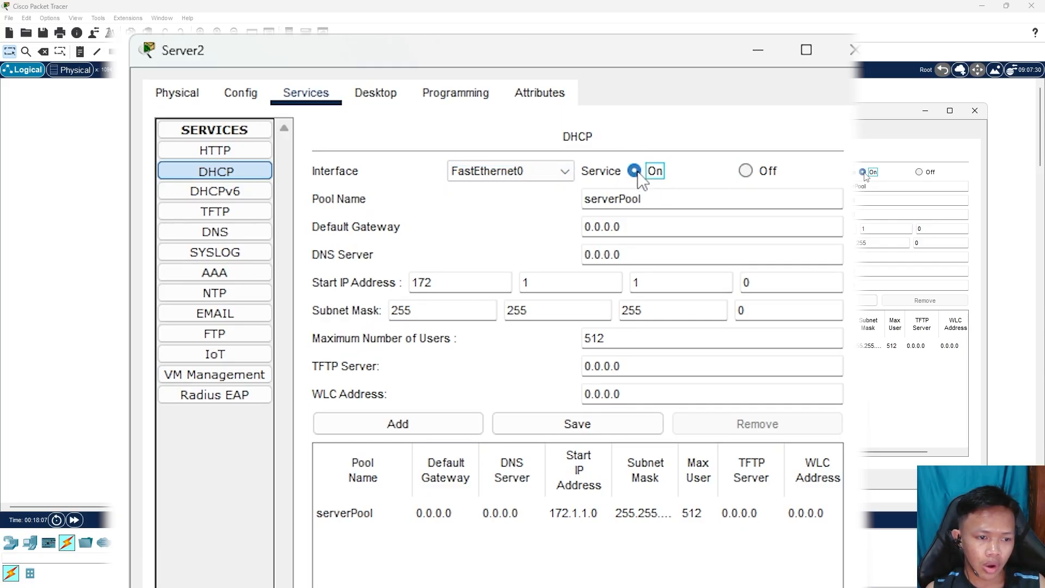
# Set the serverPool default gateway and DNS server to 172.1.1.1
pyautogui.click(474, 205)
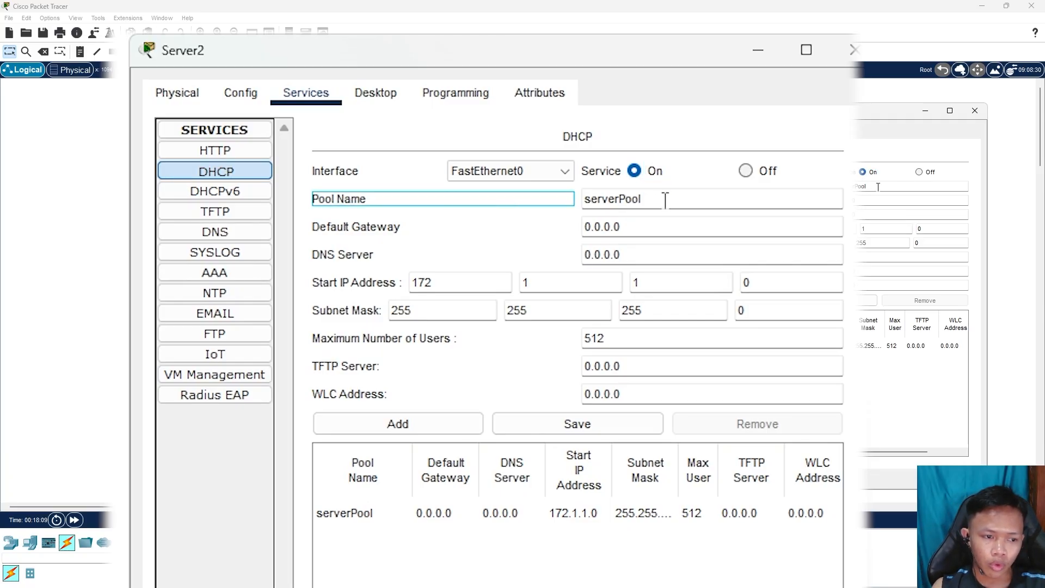
pyautogui.moveTo(666, 200); pyautogui.dragTo(550, 196)
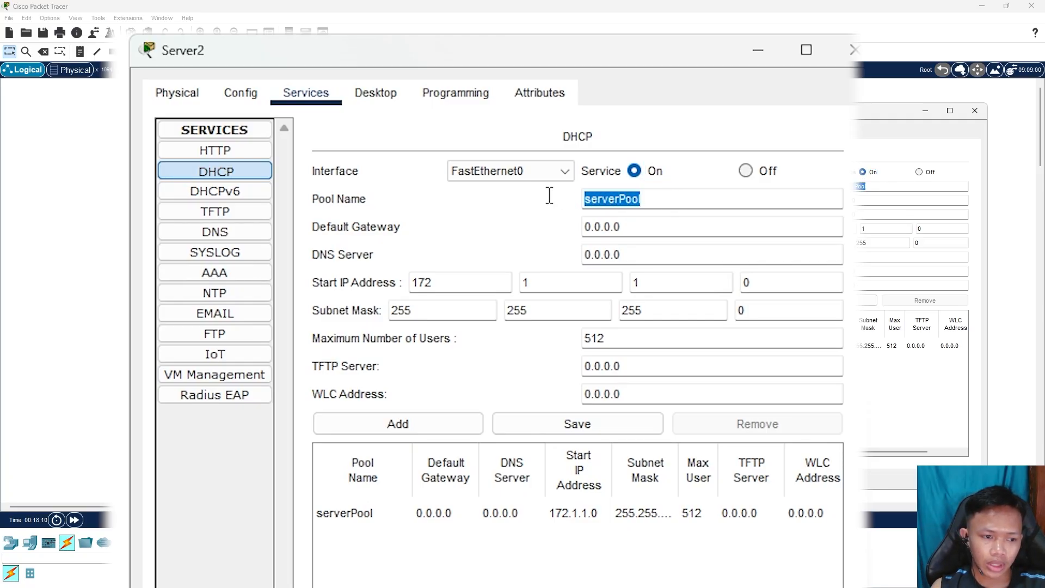
pyautogui.click(645, 199)
pyautogui.moveTo(691, 204); pyautogui.dragTo(562, 202)
pyautogui.click(673, 200)
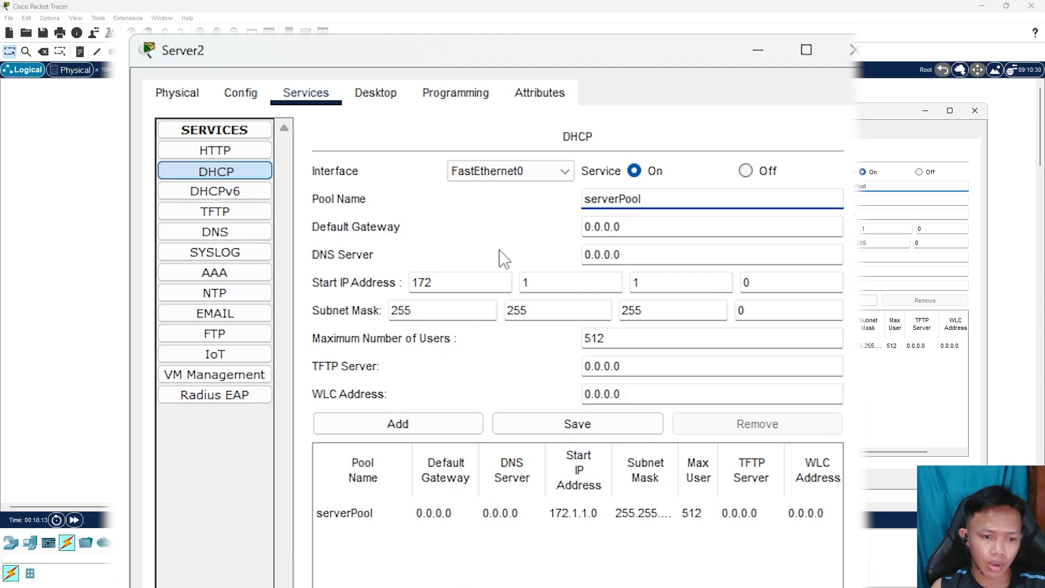
pyautogui.press('Tab')
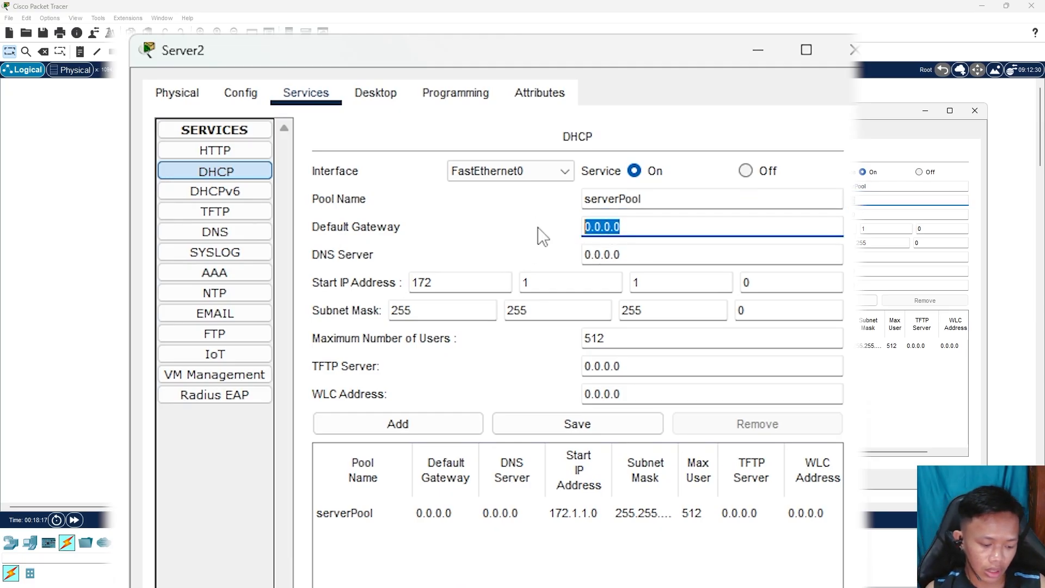
pyautogui.write('172')
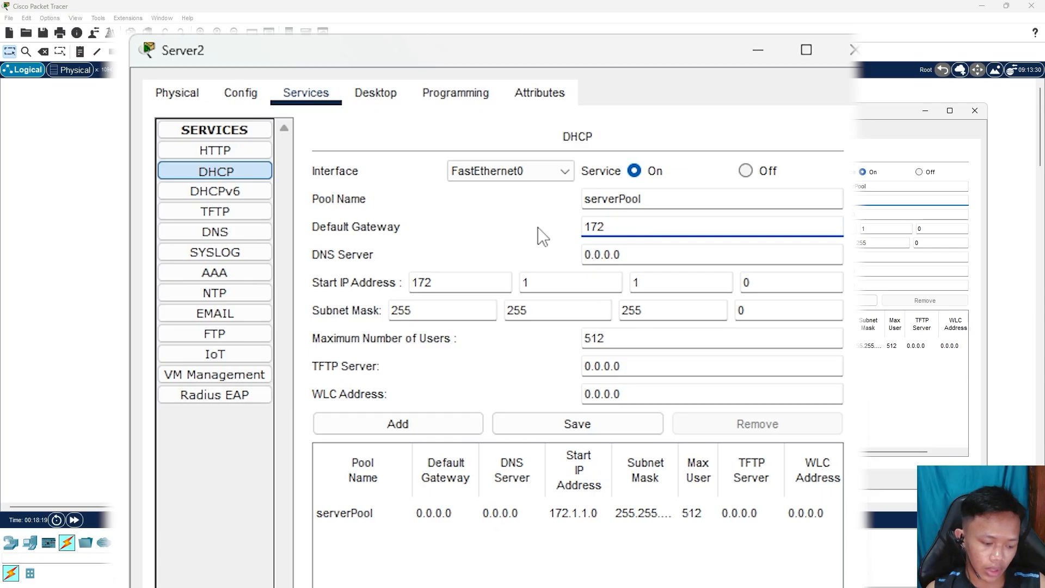
pyautogui.write('.1.1.1')
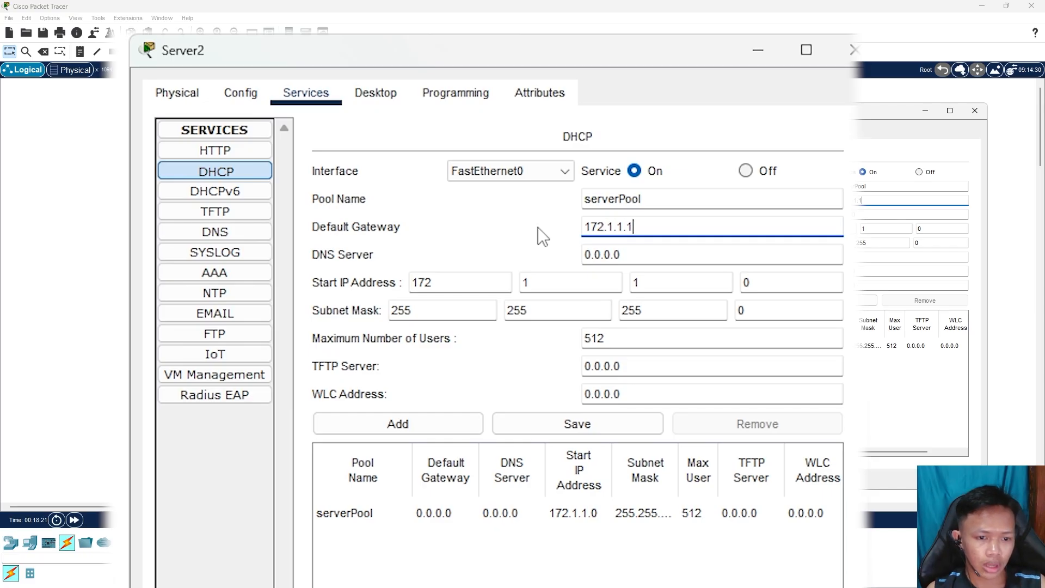
pyautogui.moveTo(649, 257); pyautogui.dragTo(512, 266)
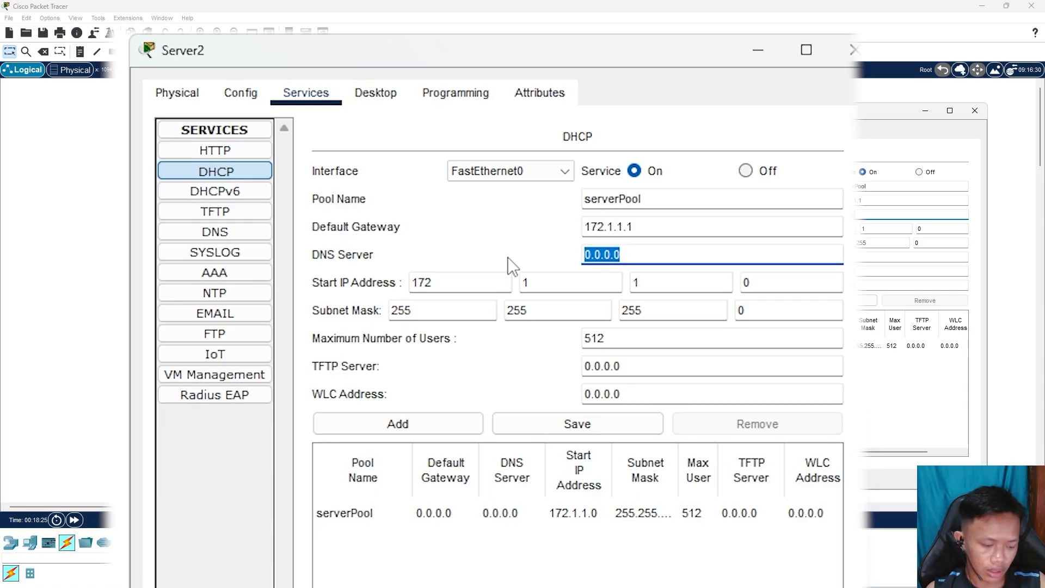
pyautogui.write('172')
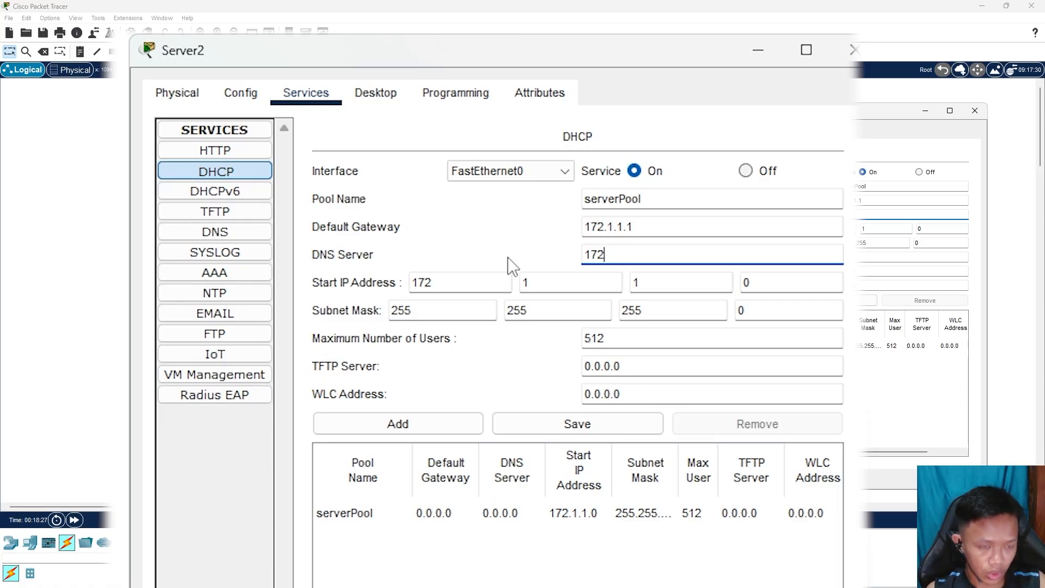
pyautogui.write('.1.1.1')
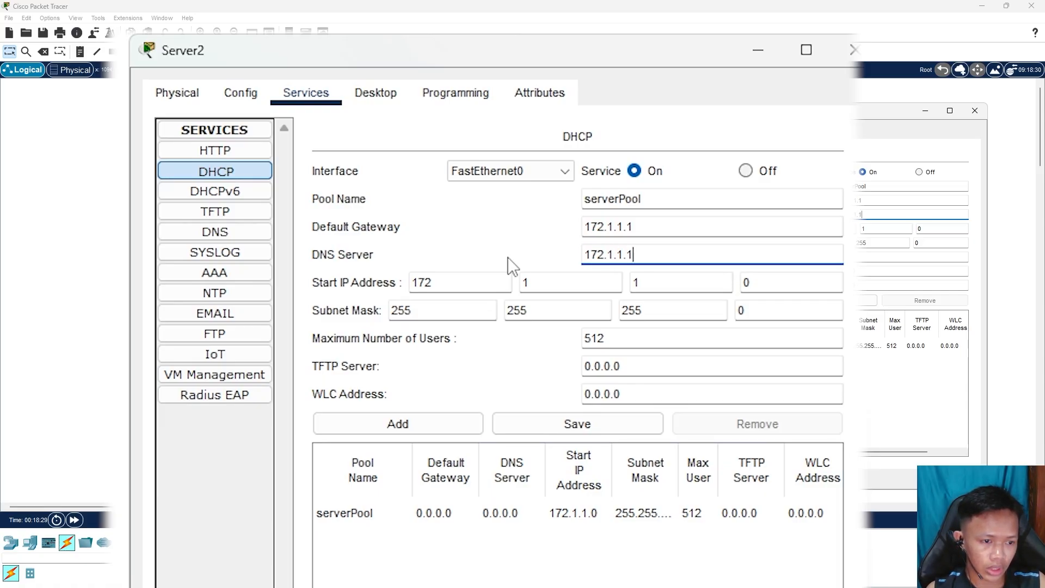
pyautogui.click(370, 258)
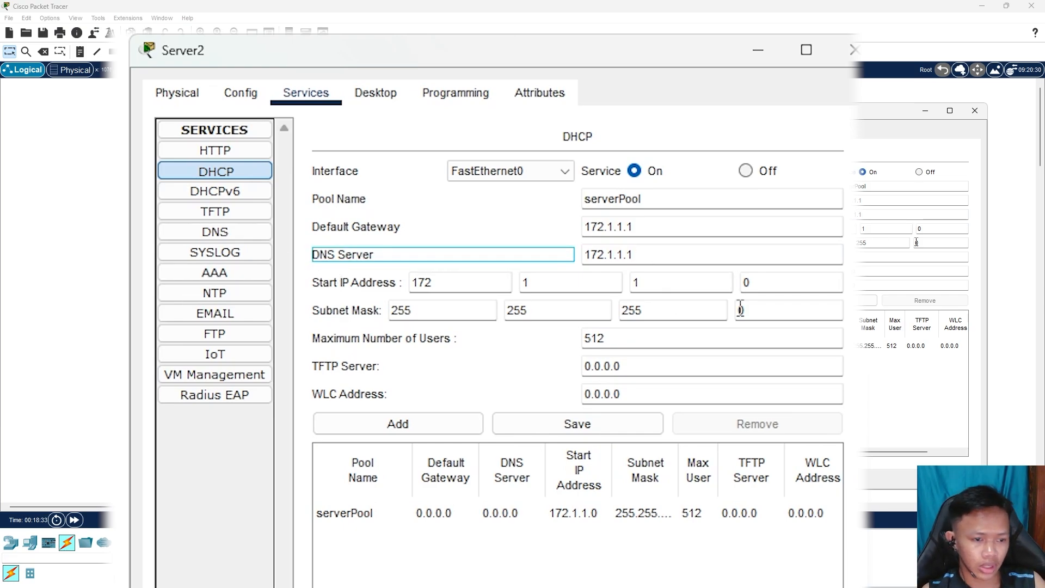
# Set start address 172.1.1.2 and 254 maximum users, then save serverPool
pyautogui.click(329, 282)
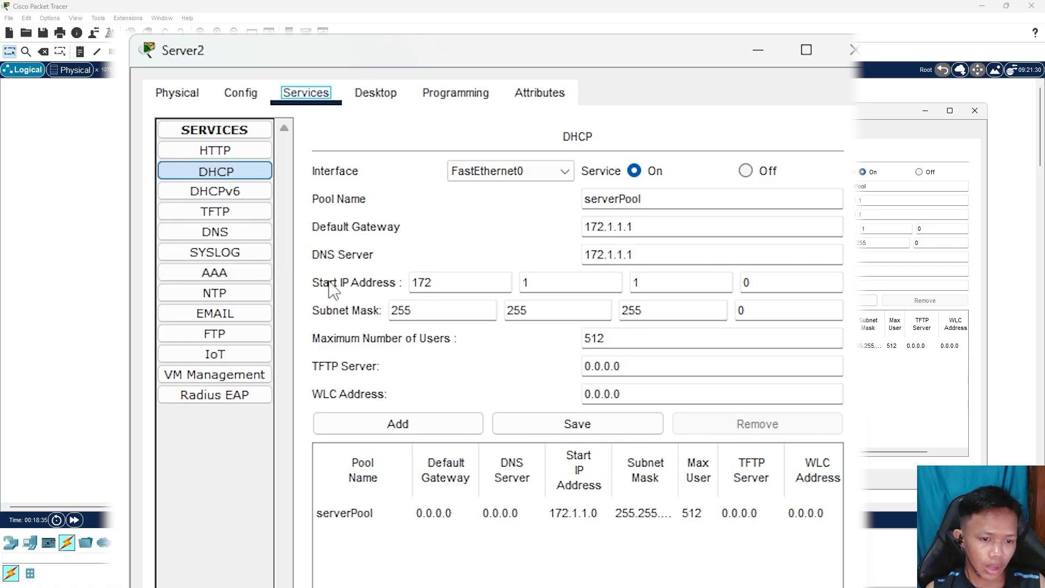
pyautogui.doubleClick(744, 282)
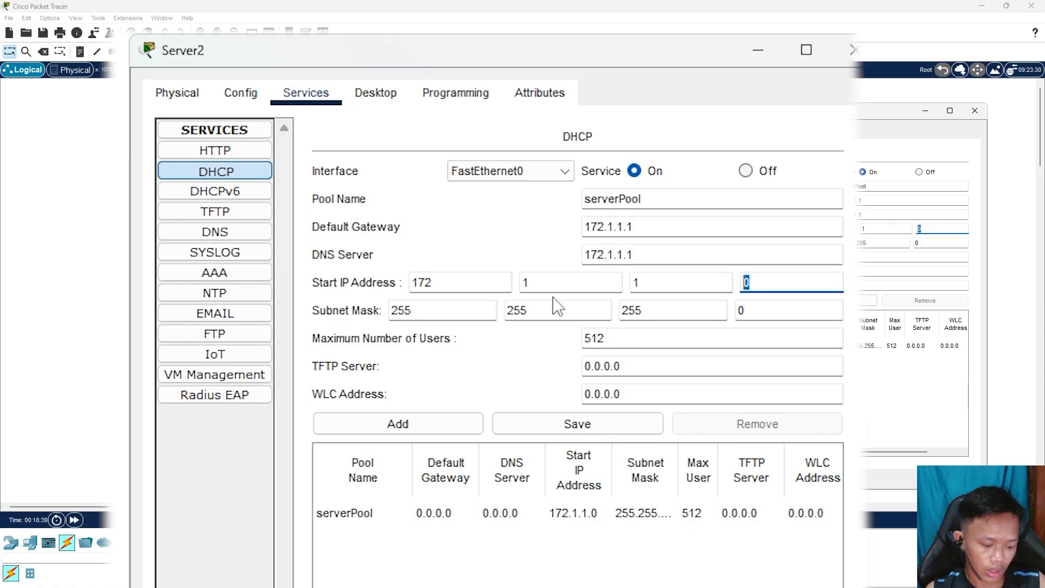
pyautogui.write('2')
pyautogui.click(383, 292)
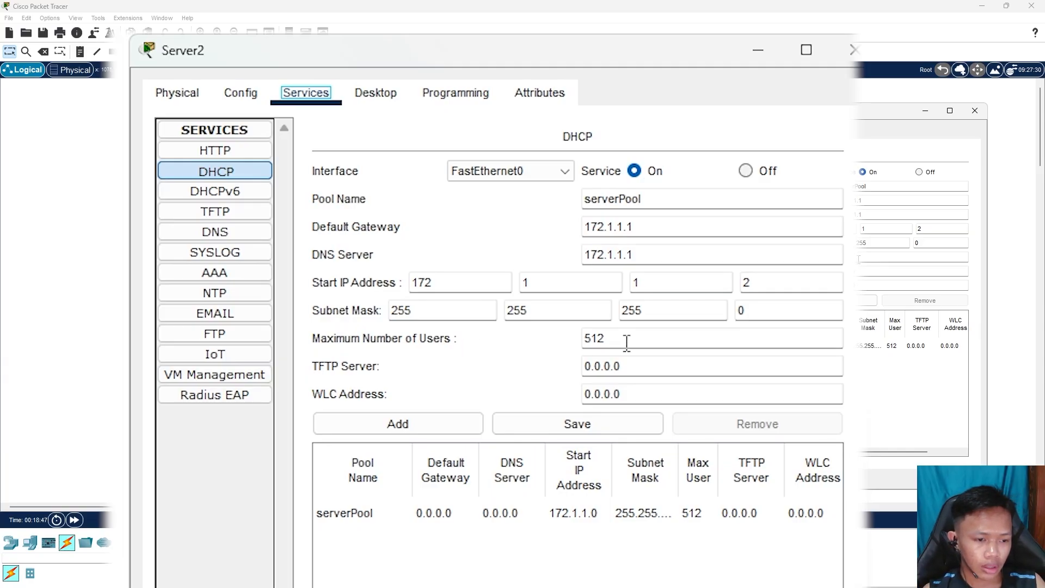
pyautogui.moveTo(616, 345); pyautogui.dragTo(564, 348)
pyautogui.click(504, 339)
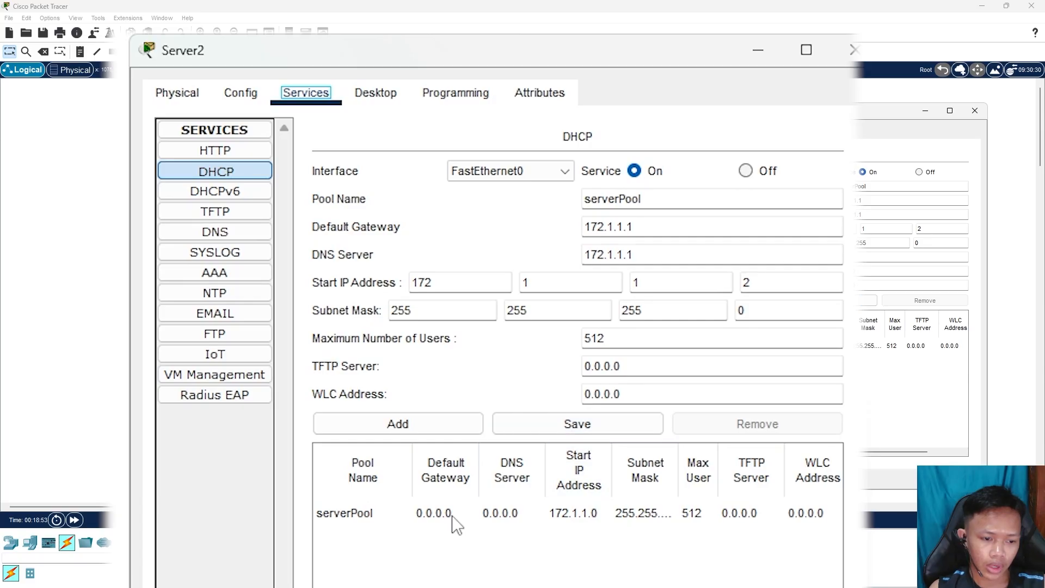
pyautogui.click(560, 425)
# Inspect the saved serverPool entry's gateway, mask, start address and DNS server
pyautogui.click(544, 513)
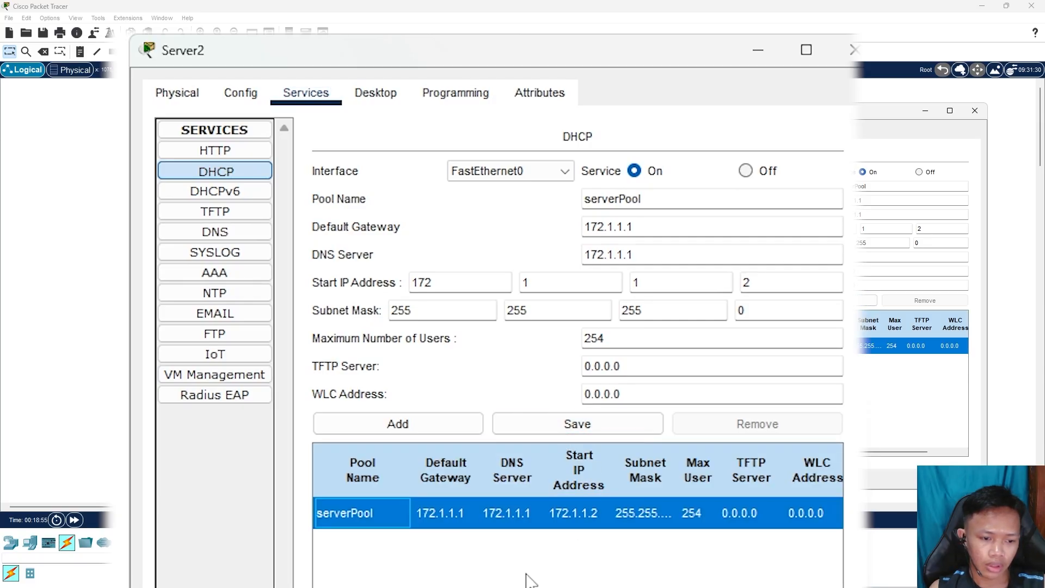
pyautogui.click(443, 513)
pyautogui.click(631, 510)
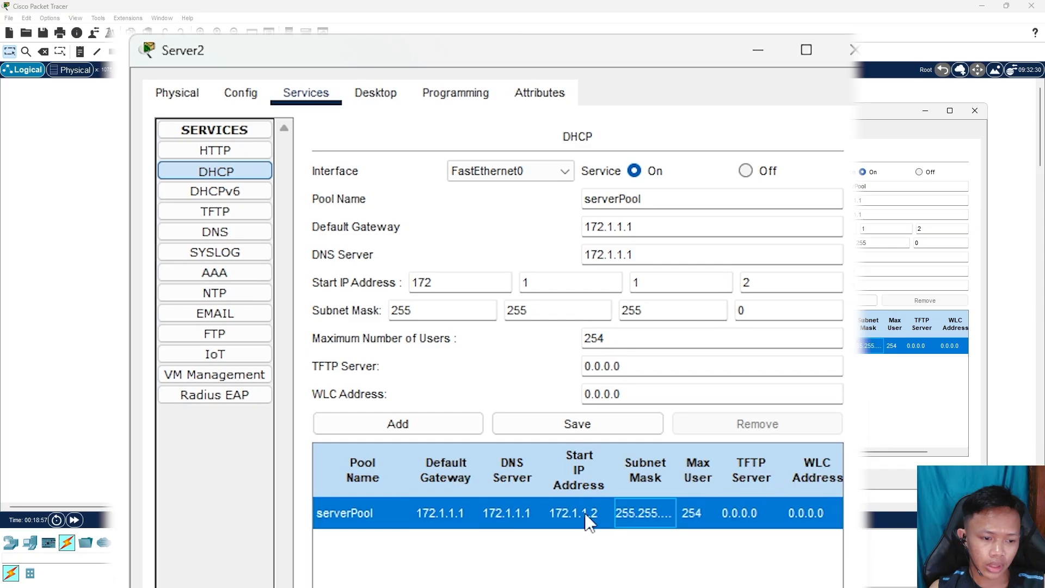
pyautogui.click(584, 516)
pyautogui.click(488, 517)
pyautogui.click(436, 517)
pyautogui.click(573, 524)
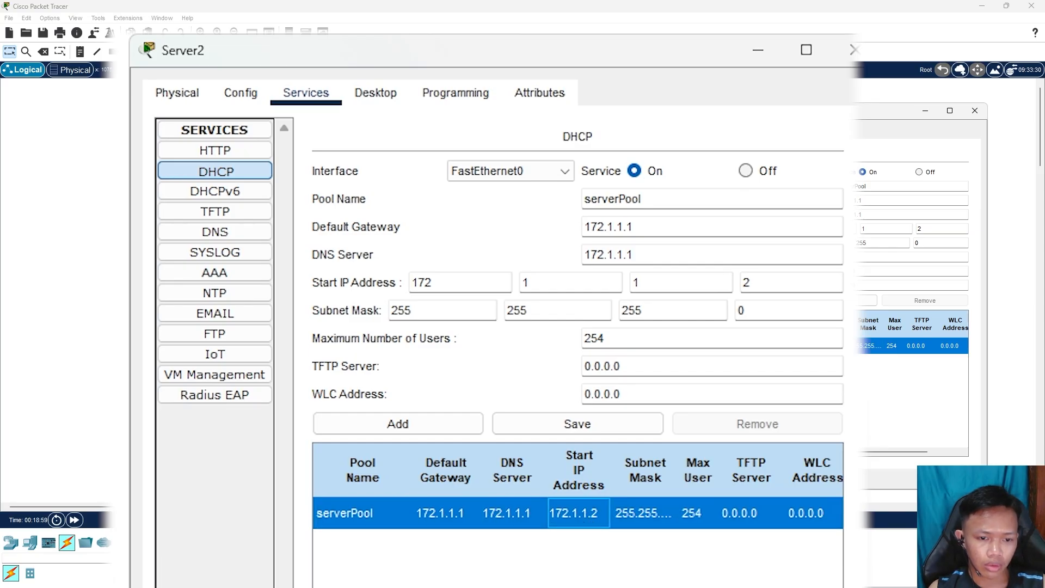
# Review Server2's HTTP, DHCP and DNS services, check asifa.com maps to 172.1.1.1, and close Server2
pyautogui.click(233, 153)
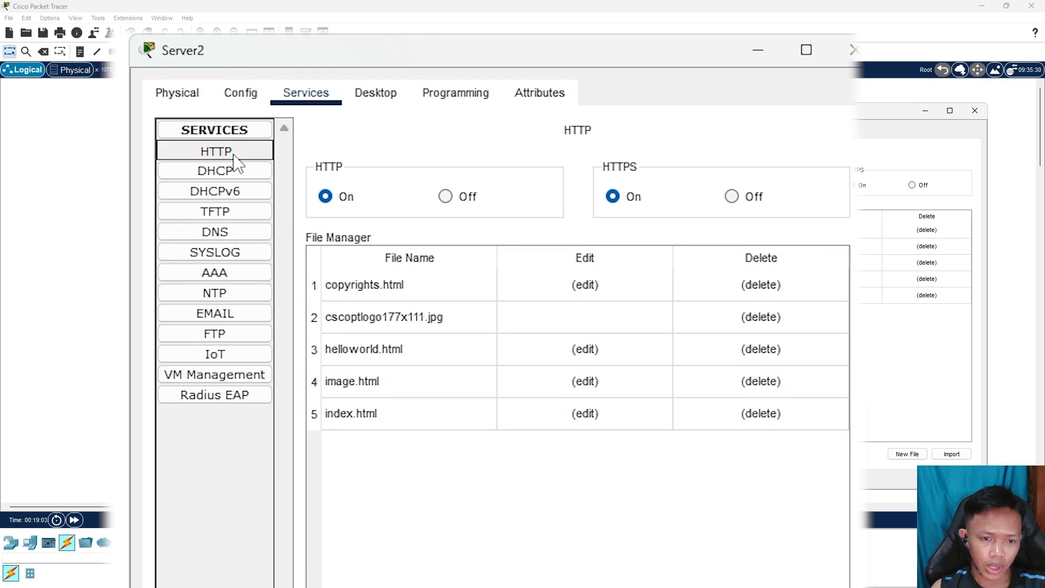
pyautogui.click(239, 172)
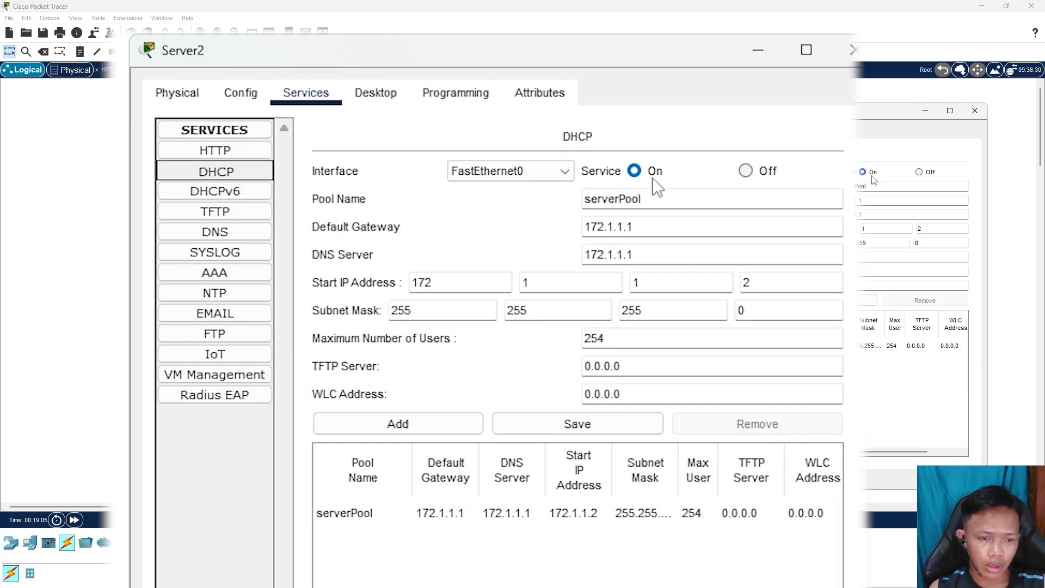
pyautogui.click(251, 236)
pyautogui.click(430, 355)
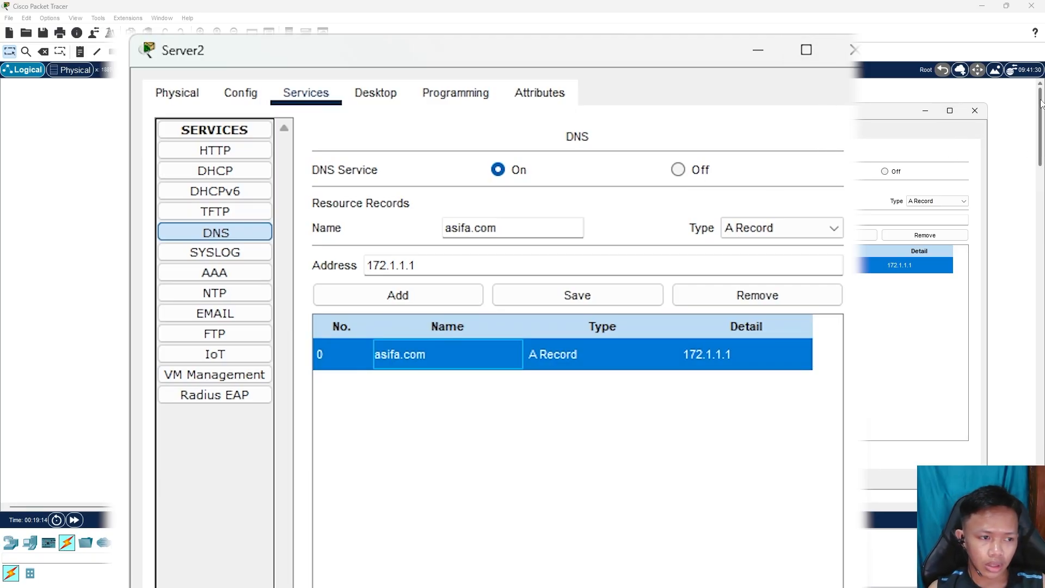
pyautogui.click(973, 112)
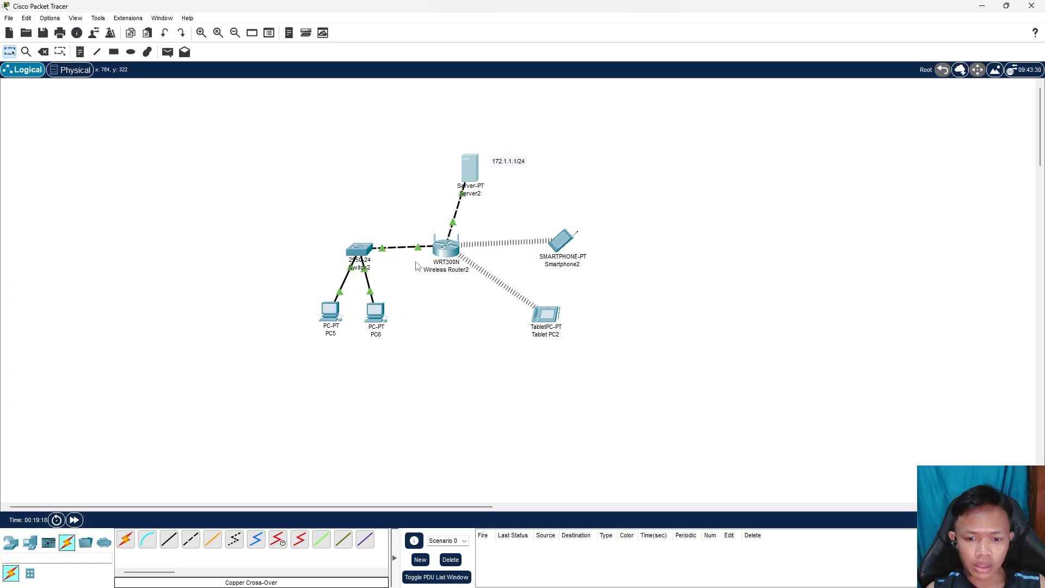
pyautogui.moveTo(447, 252)
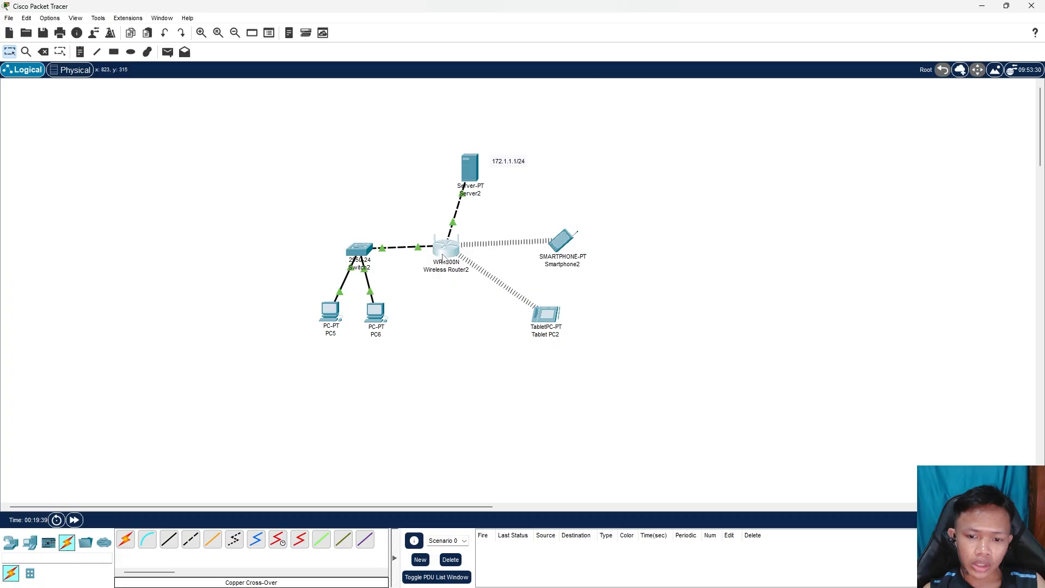
# Open Wireless Router2's GUI setup page and scroll to its DHCP server settings
pyautogui.click(450, 256)
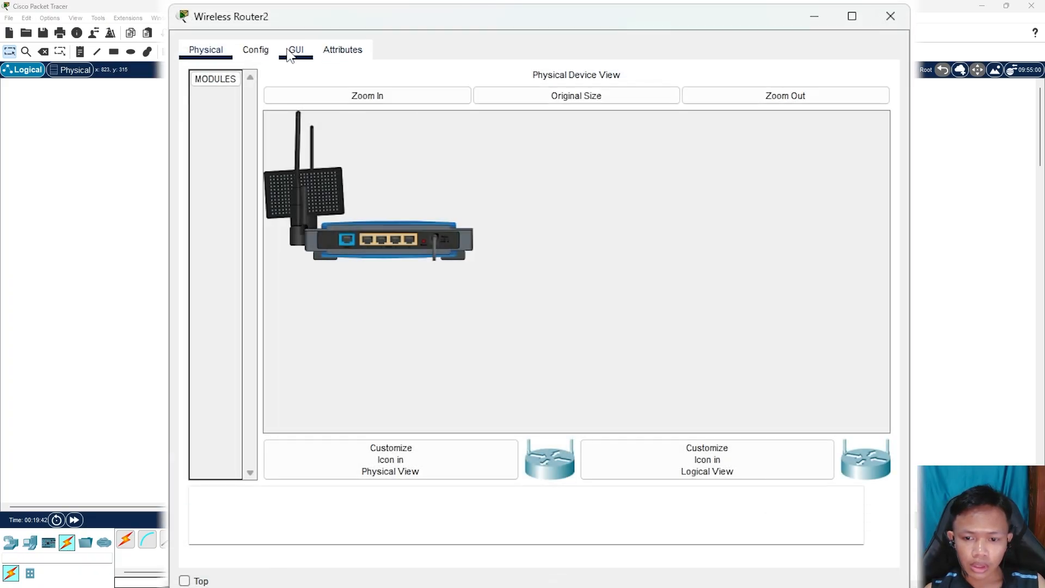
pyautogui.click(296, 51)
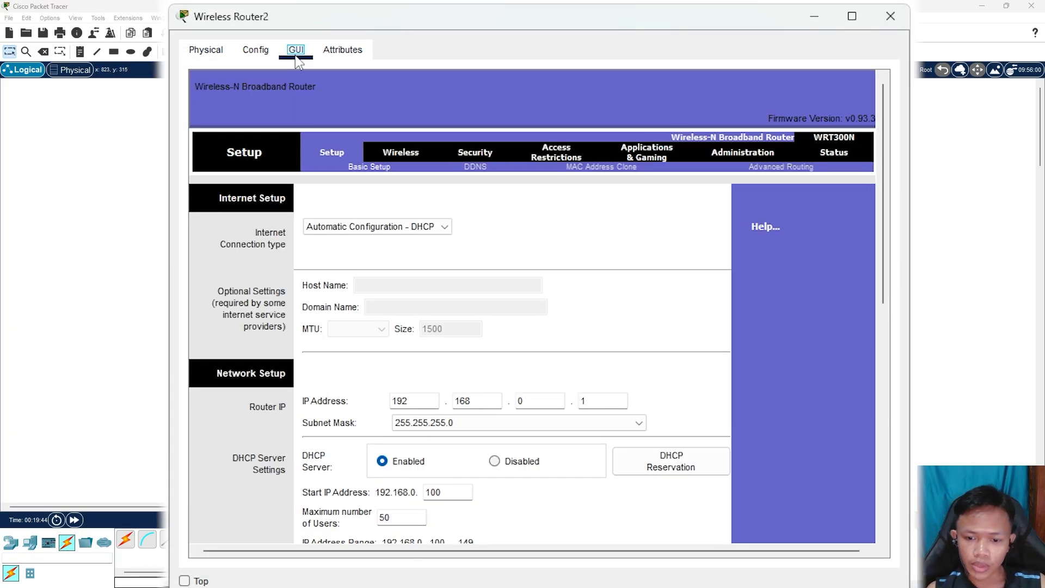
pyautogui.moveTo(885, 203); pyautogui.dragTo(886, 159)
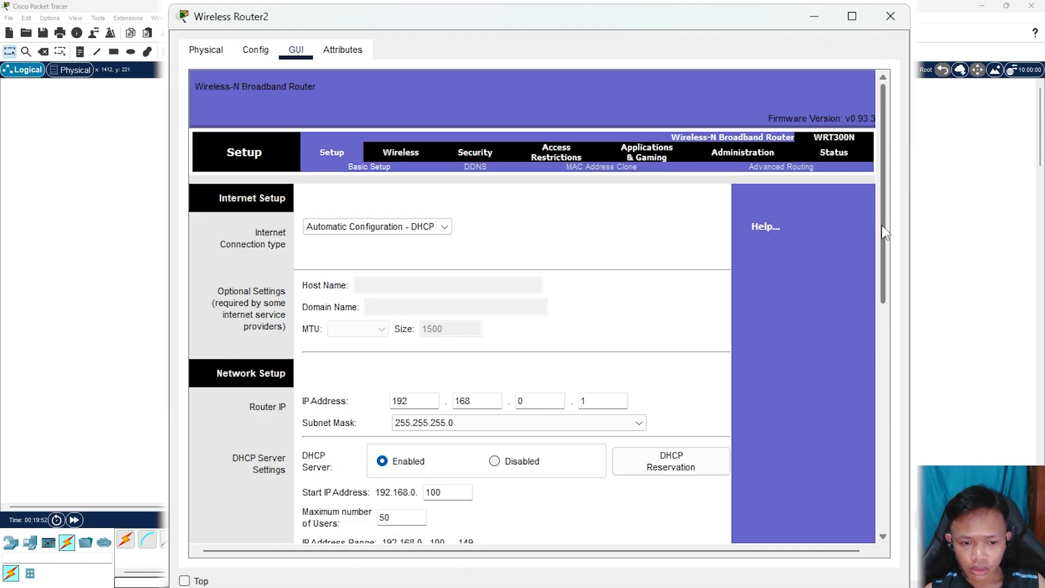
pyautogui.moveTo(887, 216); pyautogui.dragTo(892, 324)
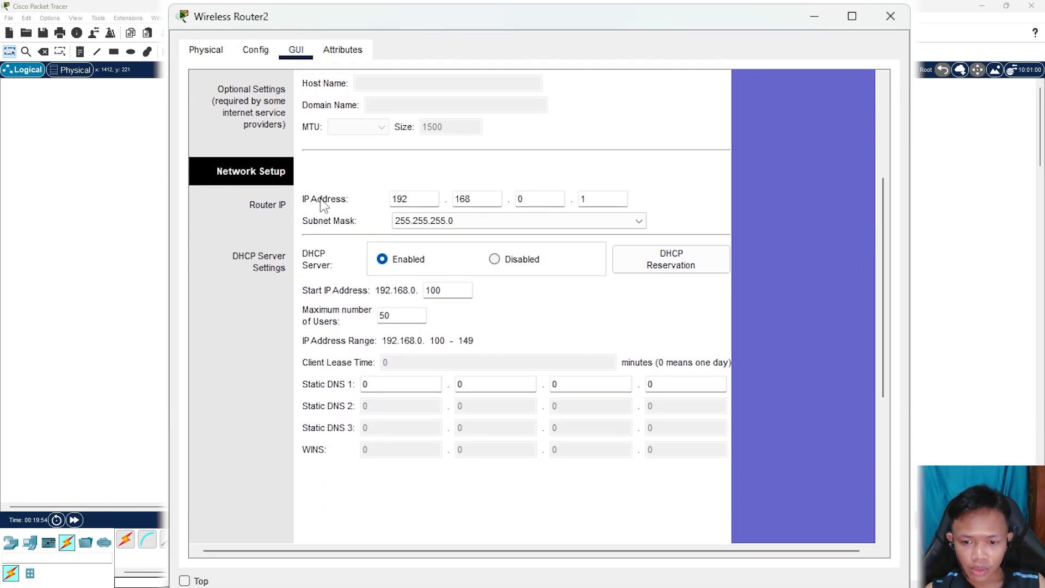
pyautogui.moveTo(415, 199); pyautogui.dragTo(375, 199)
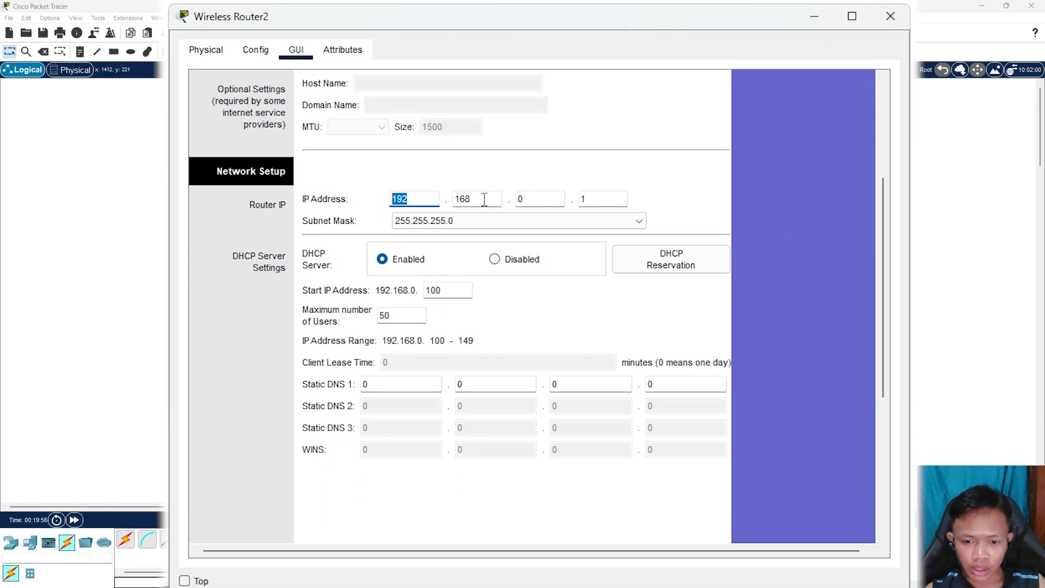
pyautogui.press('Tab')
pyautogui.press('Tab')
pyautogui.scroll(5, 880, 231)
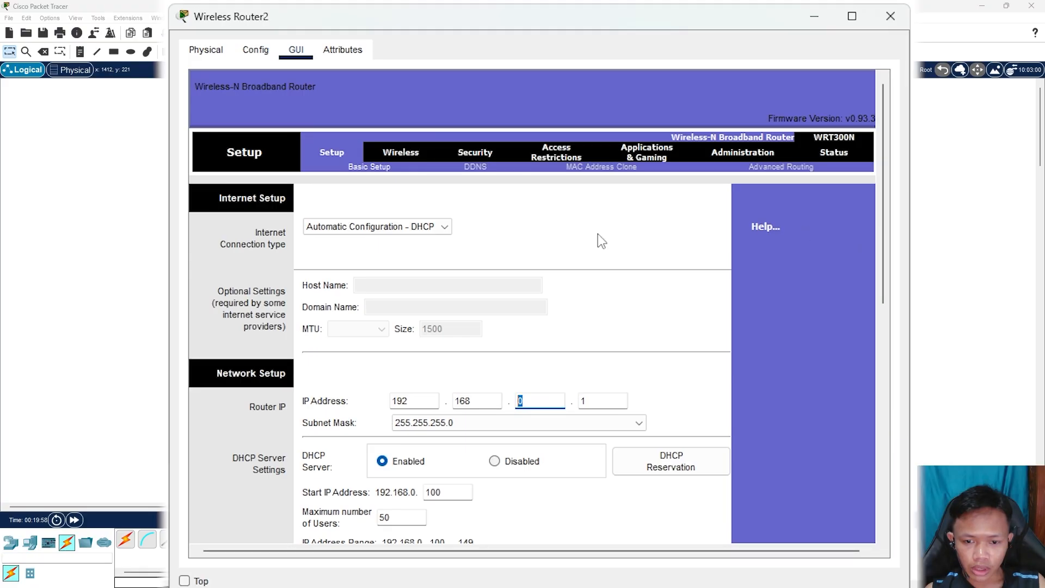
pyautogui.click(322, 154)
pyautogui.scroll(-5, 756, 342)
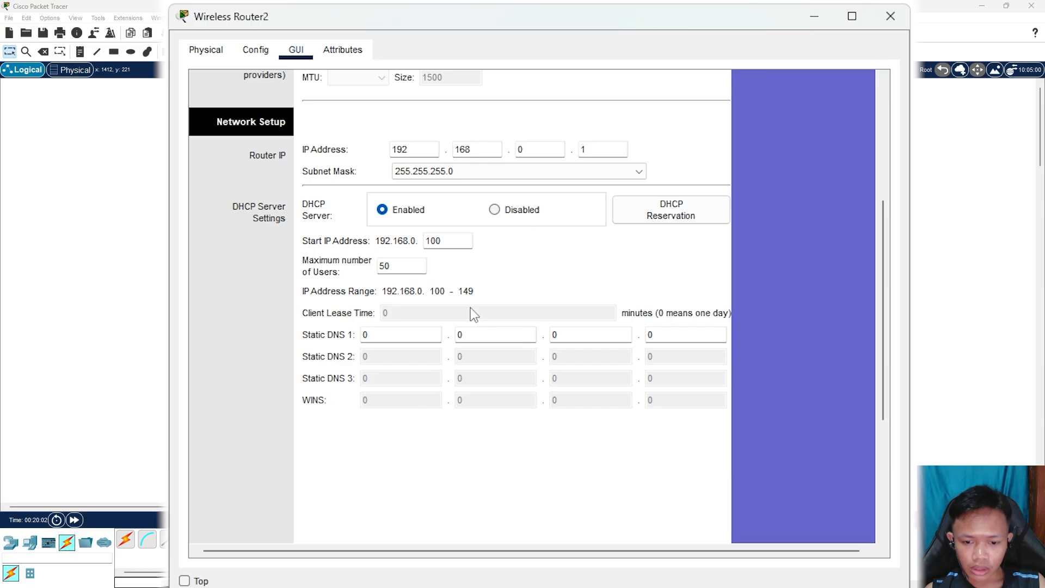
# Enter 172.1.1.1 as the router's Static DNS 1 address
pyautogui.click(407, 339)
pyautogui.click(345, 346)
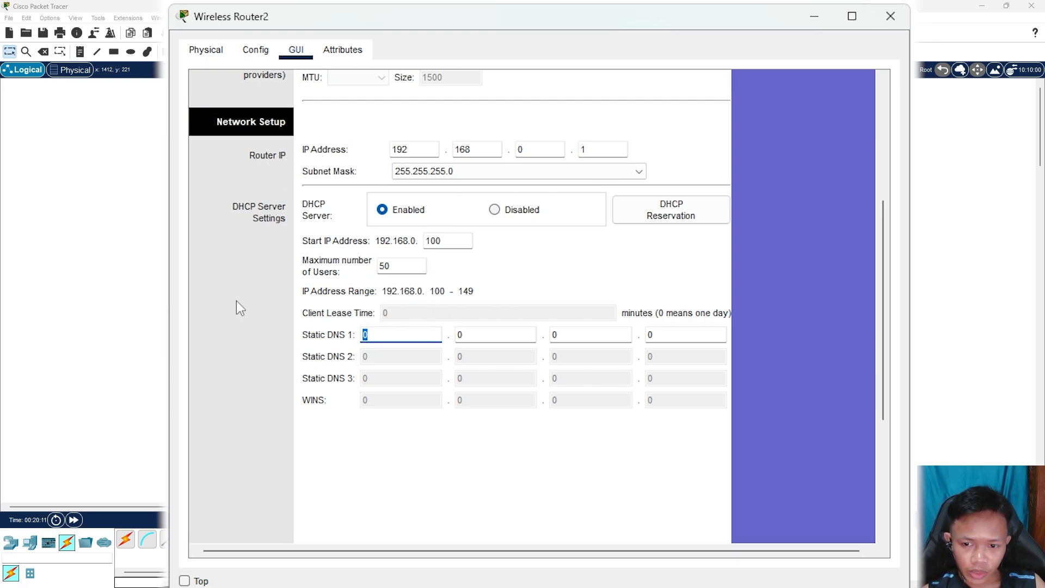
pyautogui.click(383, 334)
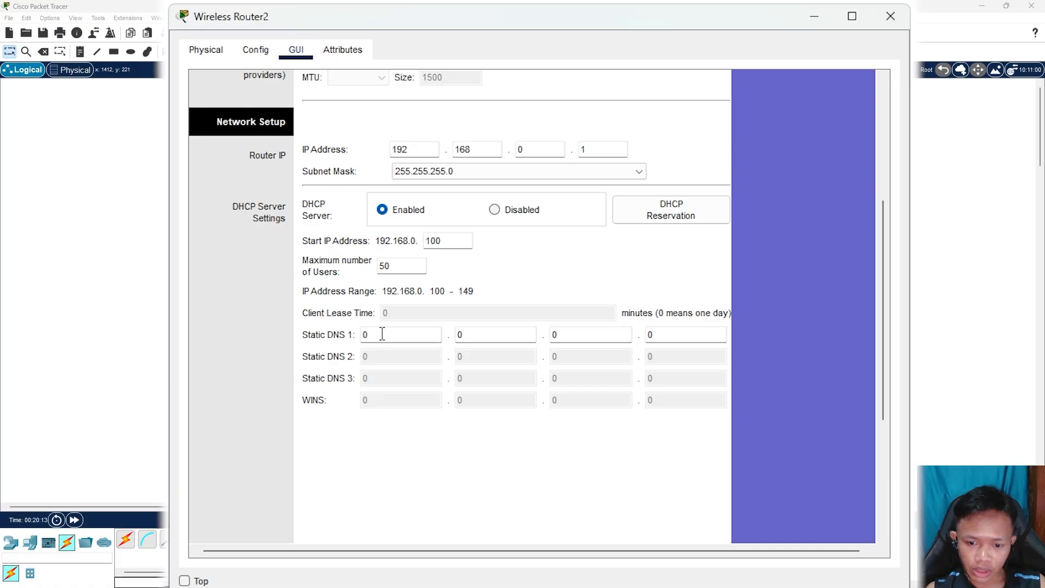
pyautogui.hotkey('ctrl', 'a')
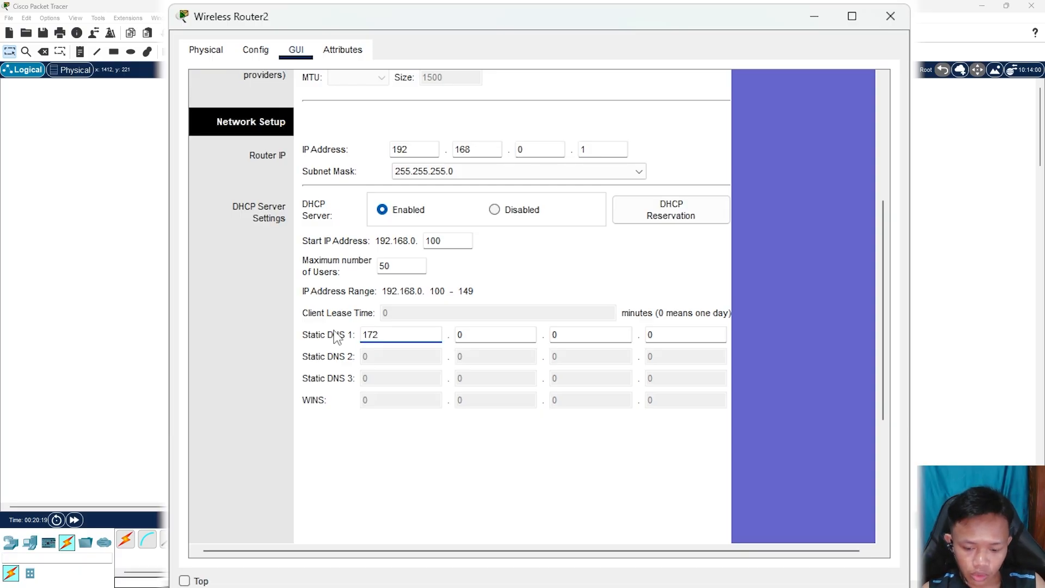
pyautogui.press('Tab')
pyautogui.write('1')
pyautogui.press('Tab')
pyautogui.write('1')
pyautogui.press('Tab')
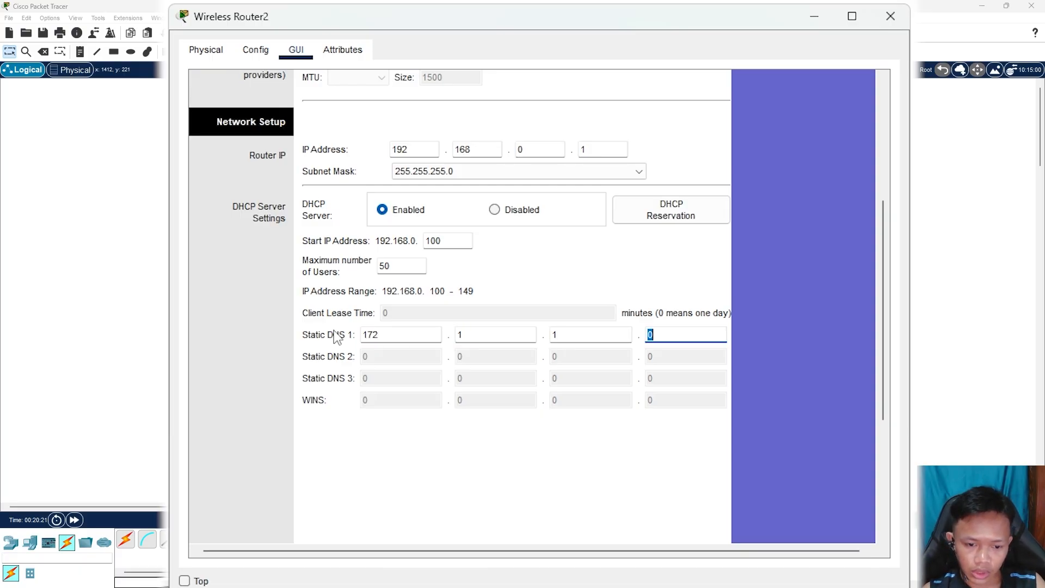
pyautogui.write('1')
pyautogui.moveTo(882, 256); pyautogui.dragTo(883, 410)
# Save the router's Static DNS 172.1.1.1 setting and snap its window aside to show the topology
pyautogui.click(567, 522)
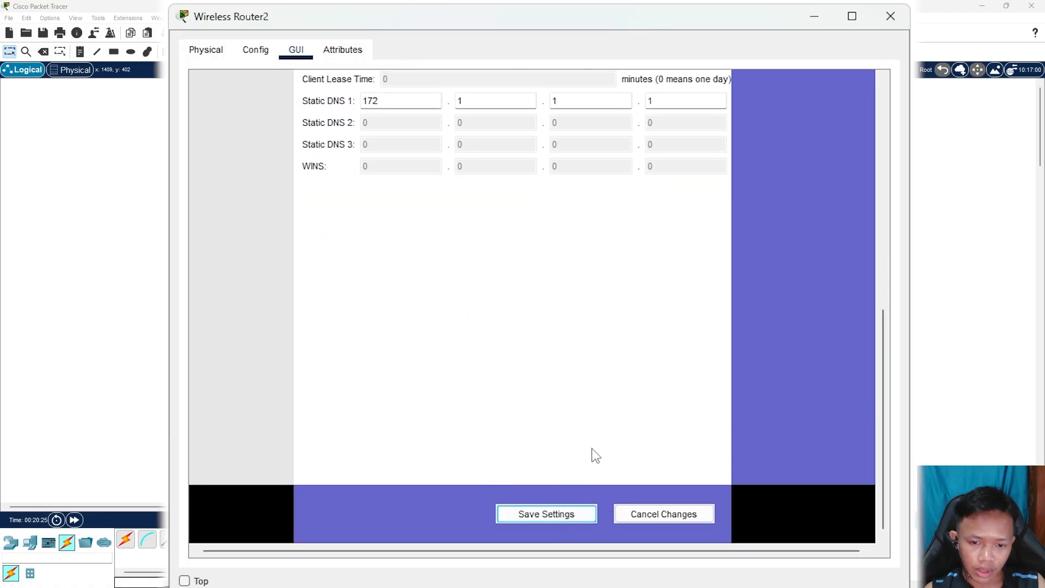
pyautogui.click(554, 521)
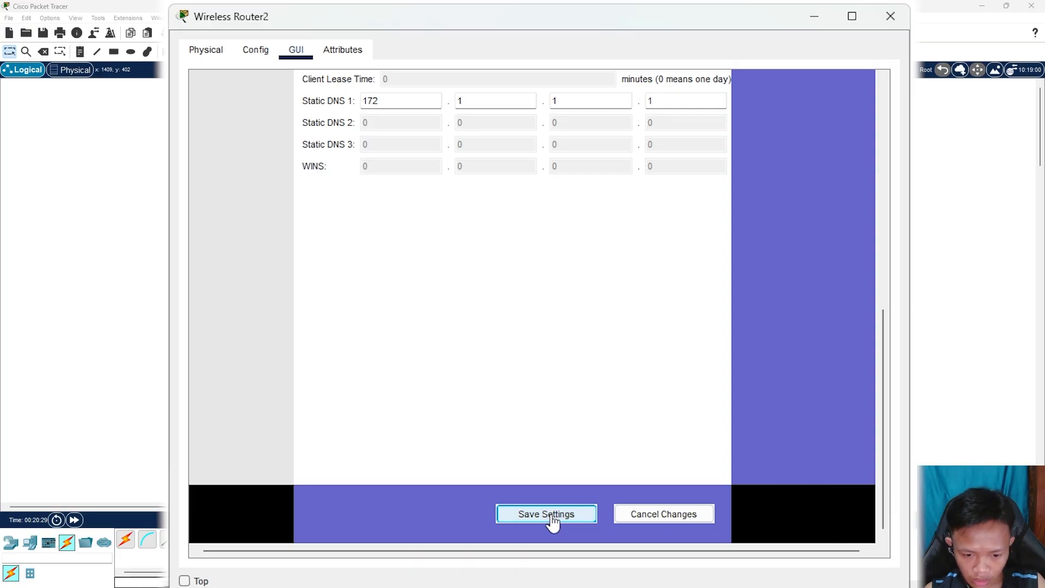
pyautogui.scroll(5, 835, 398)
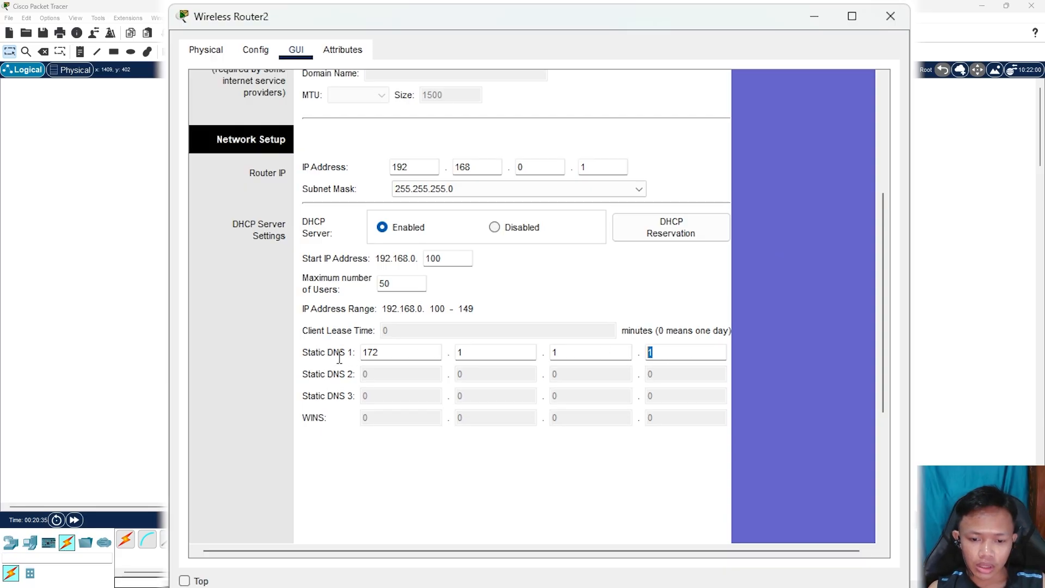
pyautogui.doubleClick(651, 352)
pyautogui.scroll(5, 832, 325)
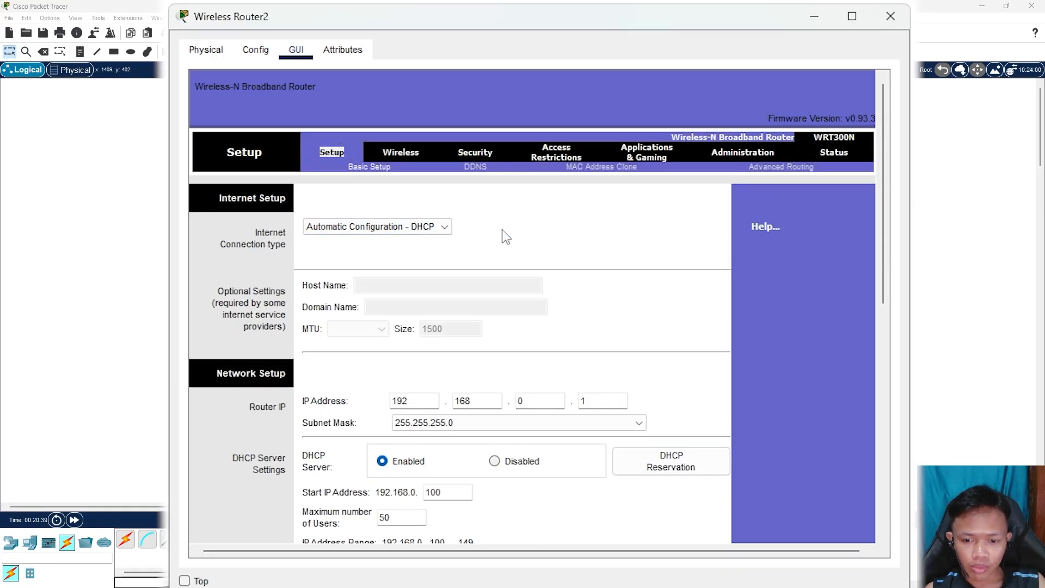
pyautogui.moveTo(436, 17); pyautogui.dragTo(446, 147)
pyautogui.moveTo(701, 137); pyautogui.dragTo(703, 139)
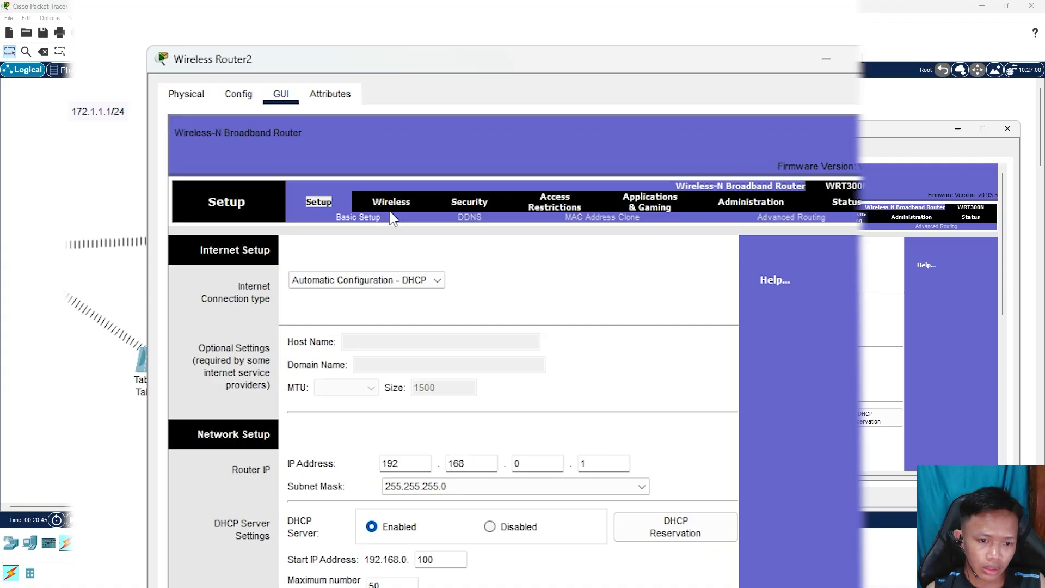
# Change the router's SSID from Default to asifa and save the wireless settings
pyautogui.click(391, 200)
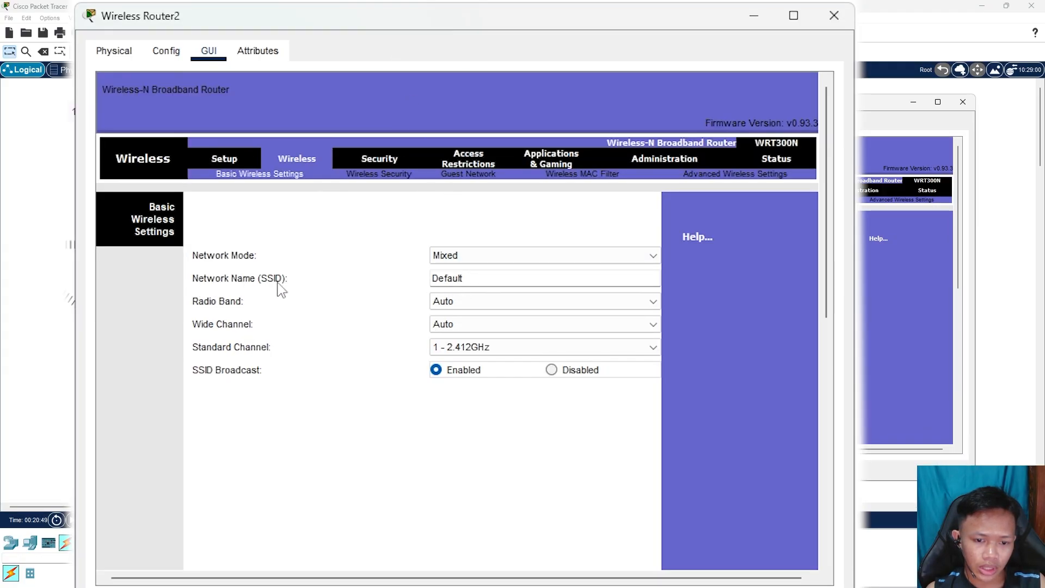
pyautogui.doubleClick(489, 280)
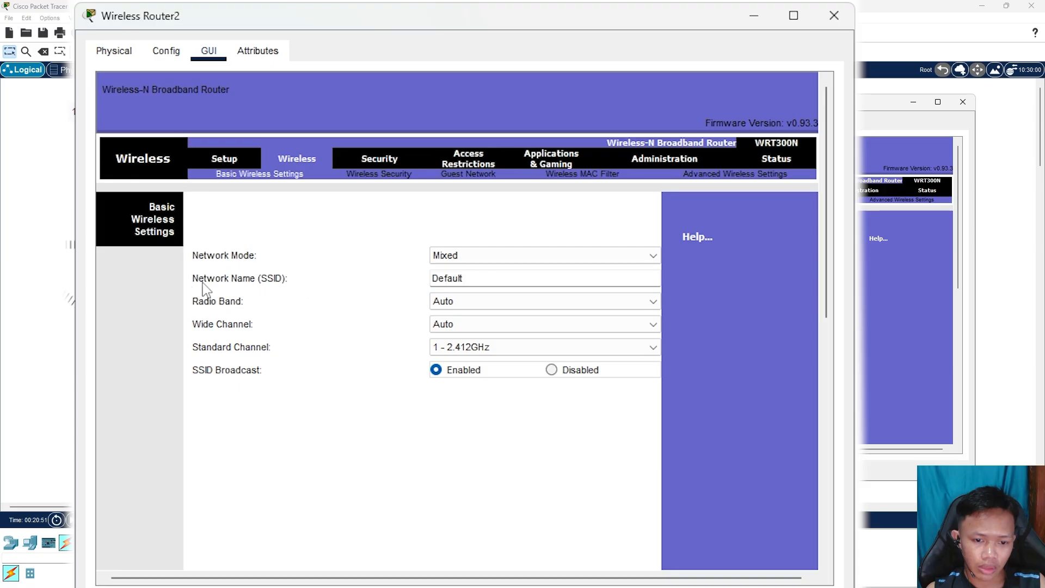
pyautogui.moveTo(495, 283); pyautogui.dragTo(364, 280)
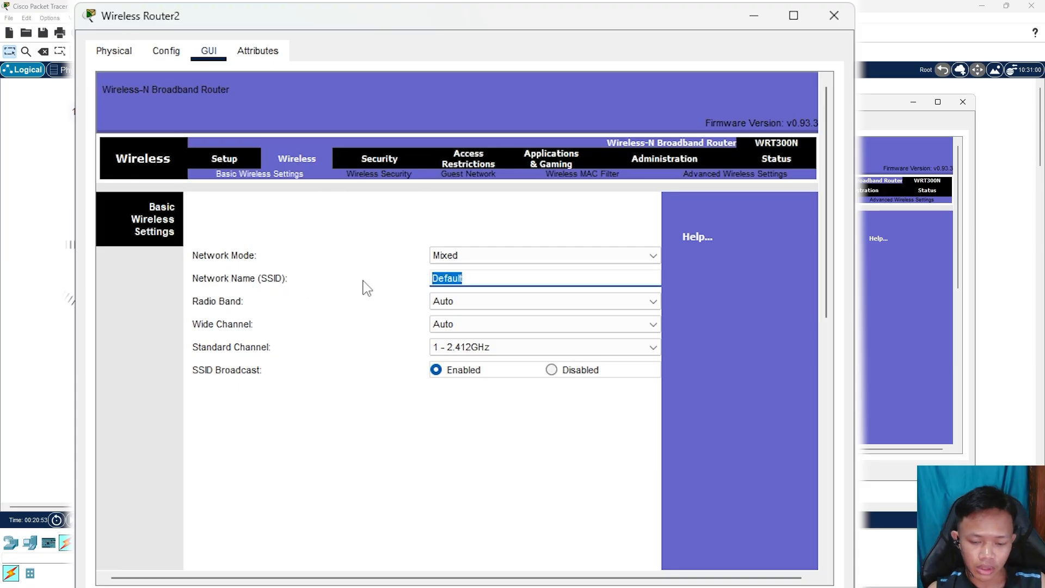
pyautogui.moveTo(489, 271); pyautogui.dragTo(384, 280)
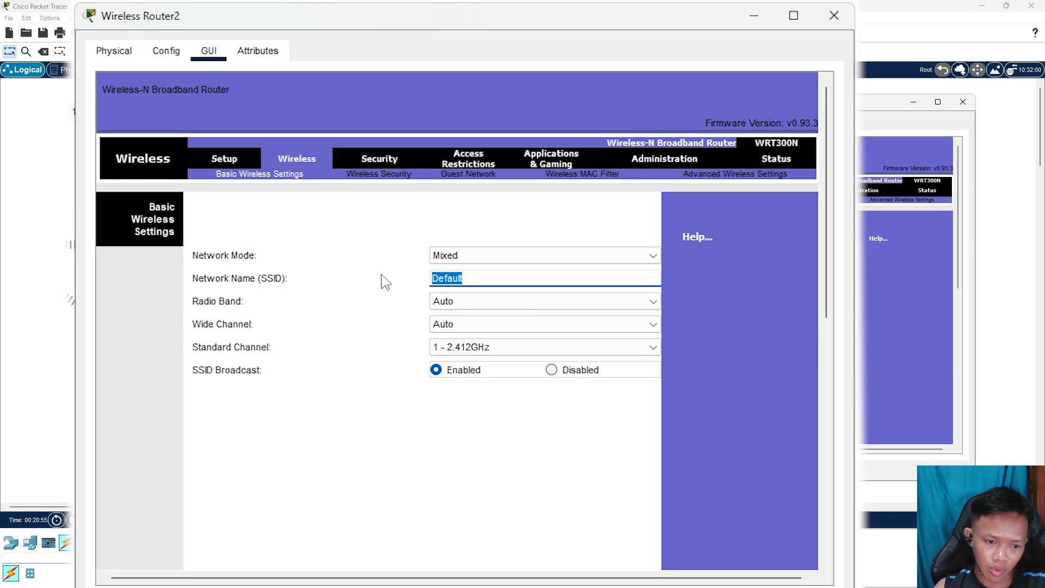
pyautogui.write('asifa')
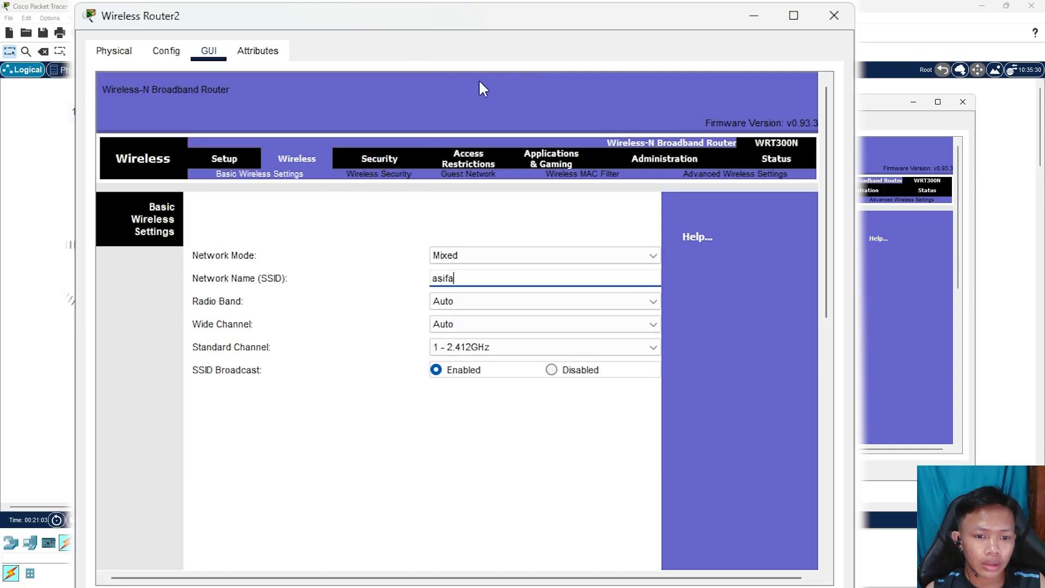
pyautogui.moveTo(565, 23); pyautogui.dragTo(555, 0)
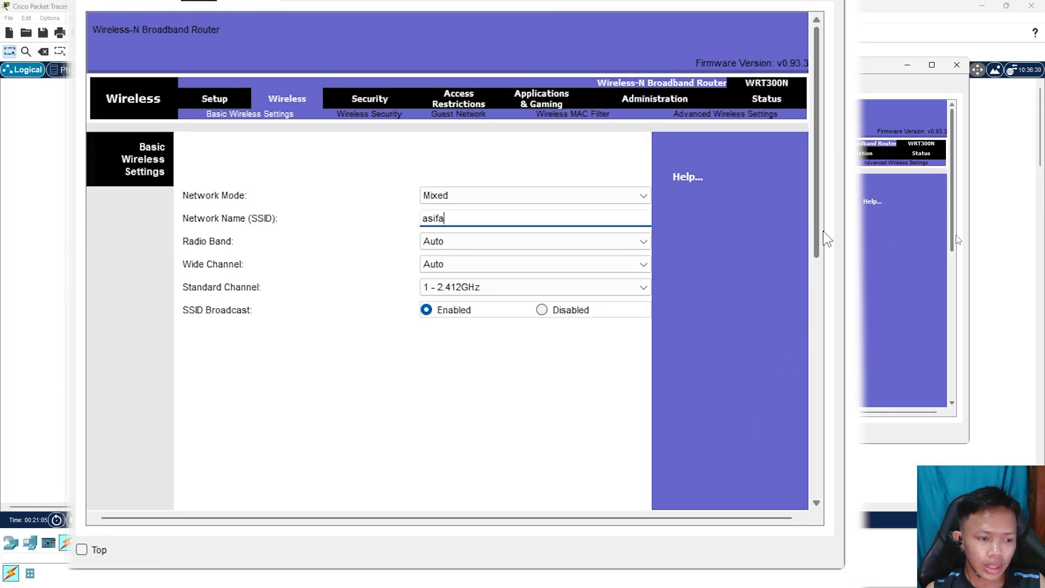
pyautogui.moveTo(817, 239); pyautogui.dragTo(807, 497)
pyautogui.click(467, 481)
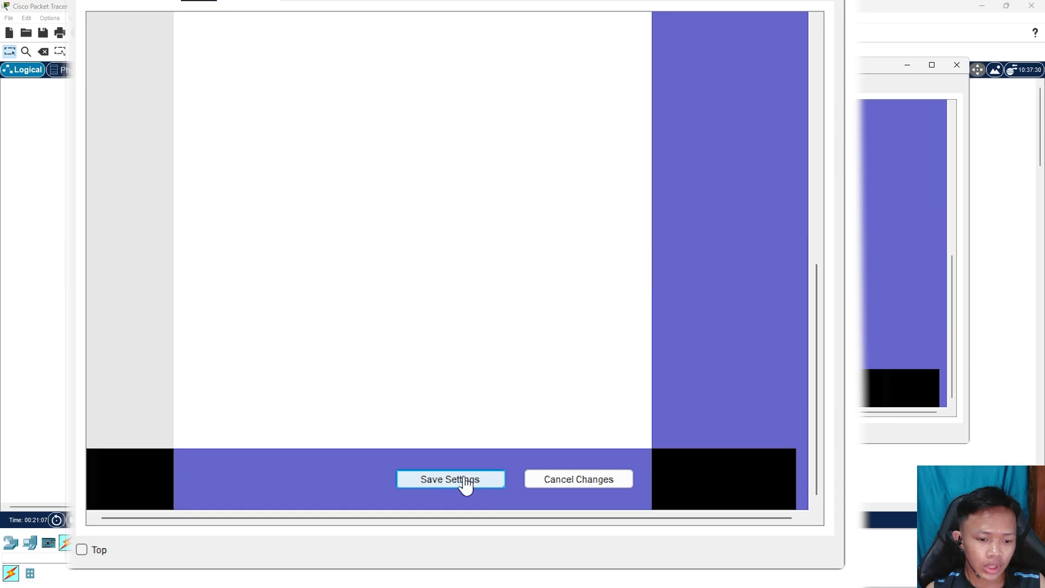
pyautogui.moveTo(817, 345); pyautogui.dragTo(834, 98)
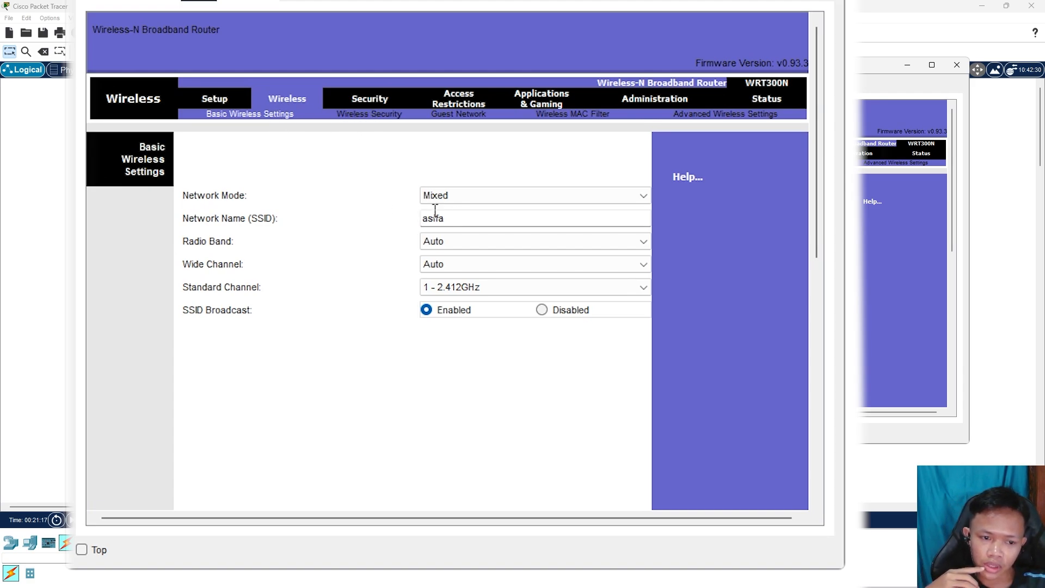
# Set the wireless security mode to WPA2 Personal with AES encryption
pyautogui.click(360, 115)
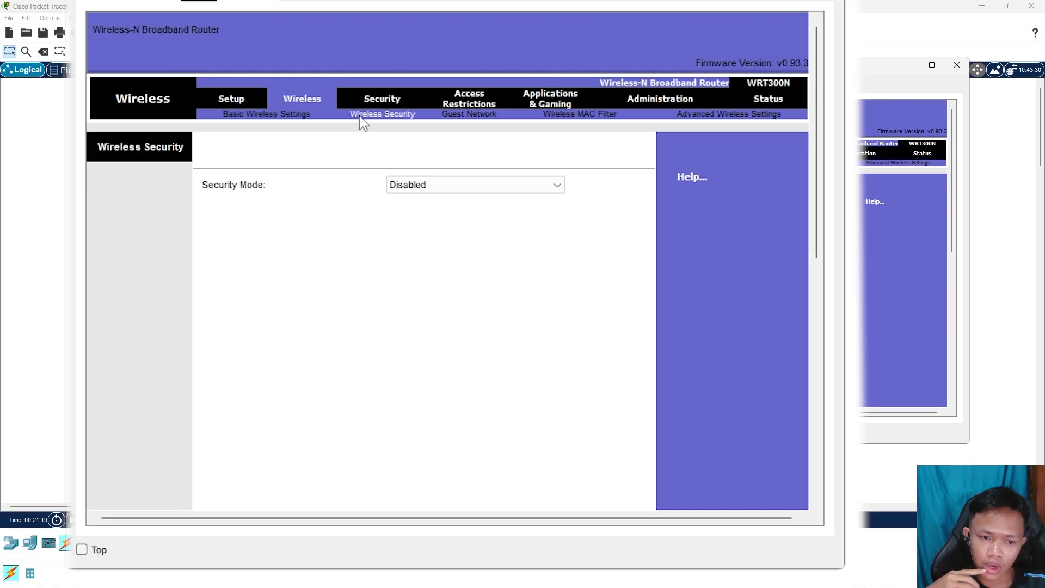
pyautogui.click(437, 185)
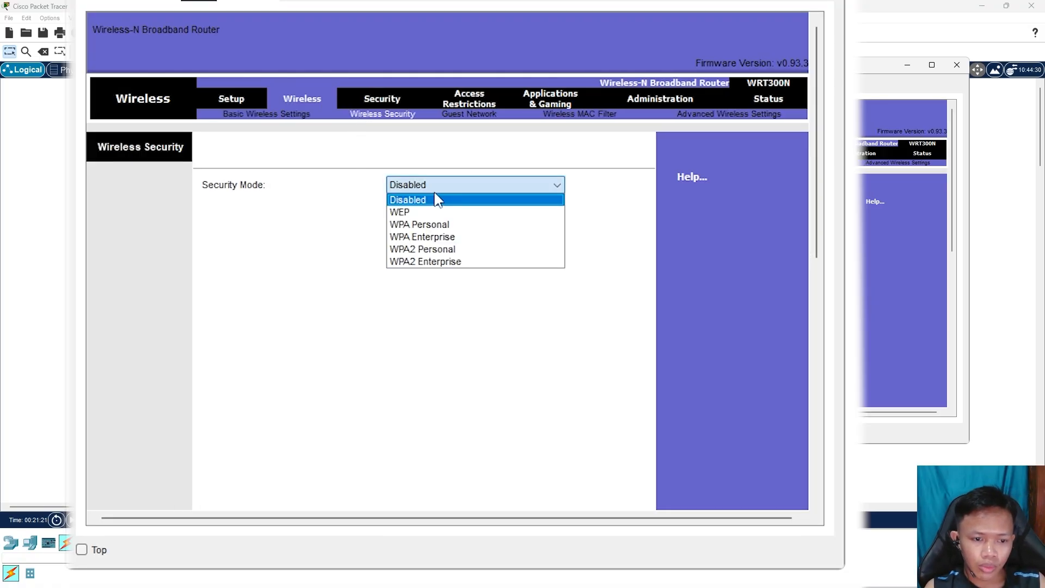
pyautogui.click(431, 248)
pyautogui.click(473, 213)
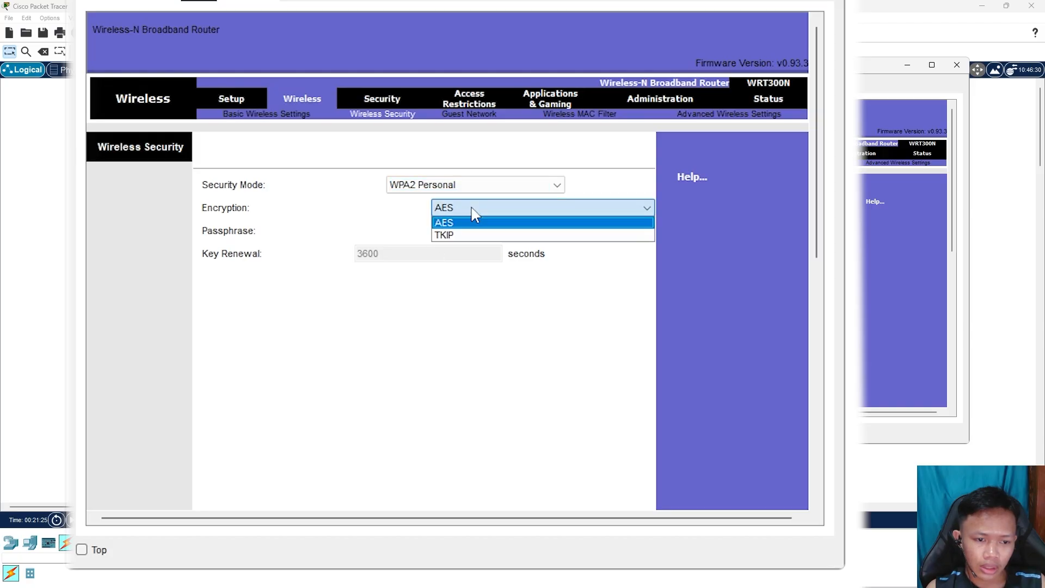
pyautogui.click(464, 222)
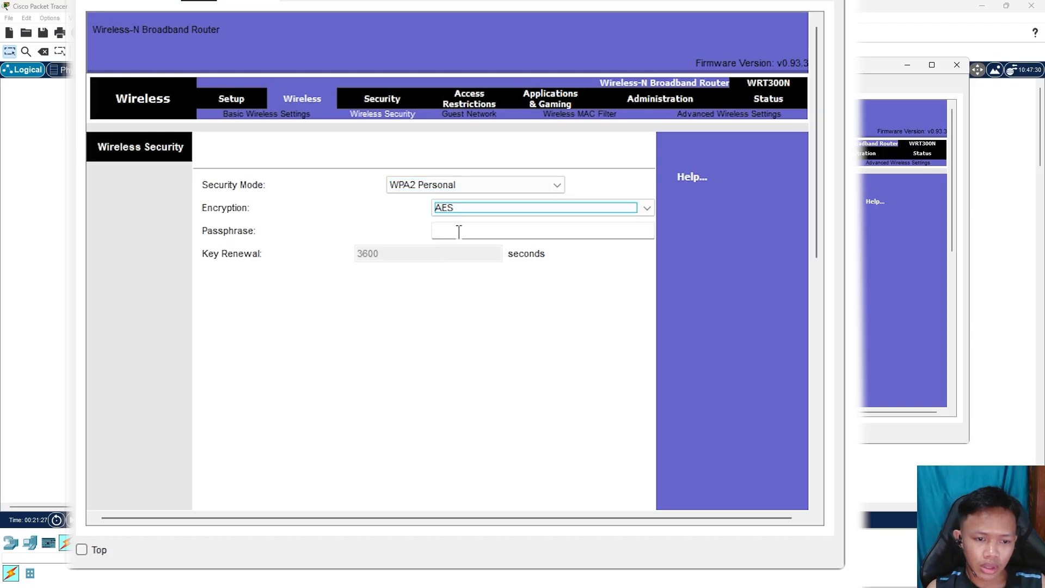
# Enter the wireless passphrase, save the security settings, and recheck both wireless pages
pyautogui.click(459, 231)
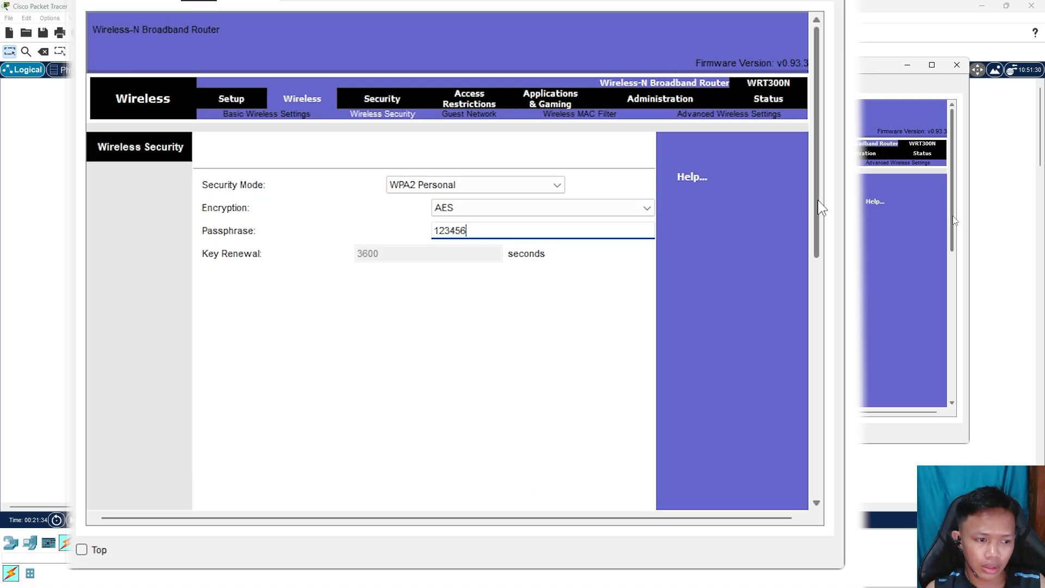
pyautogui.moveTo(819, 205); pyautogui.dragTo(820, 230)
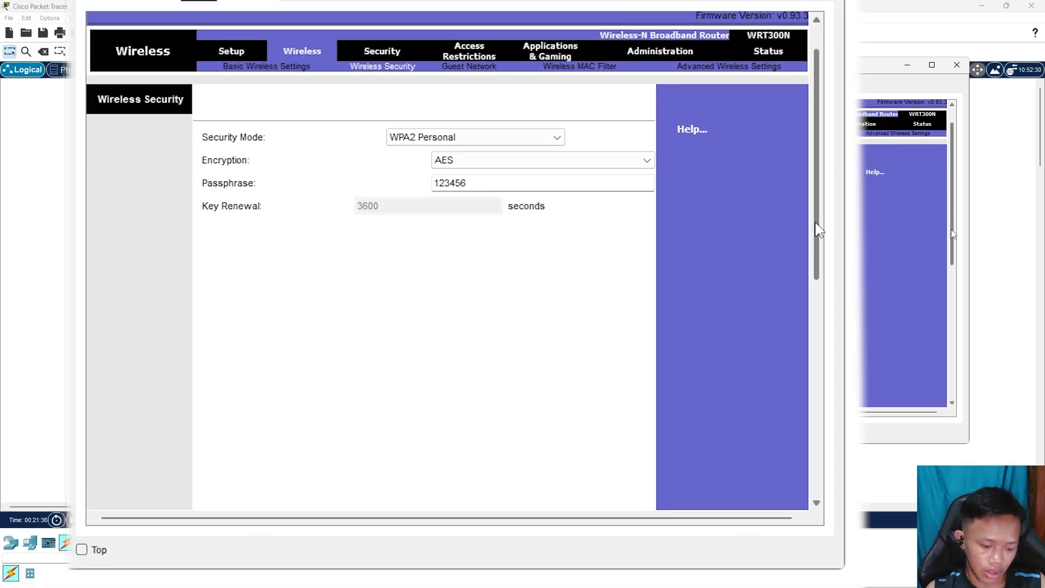
pyautogui.click(553, 181)
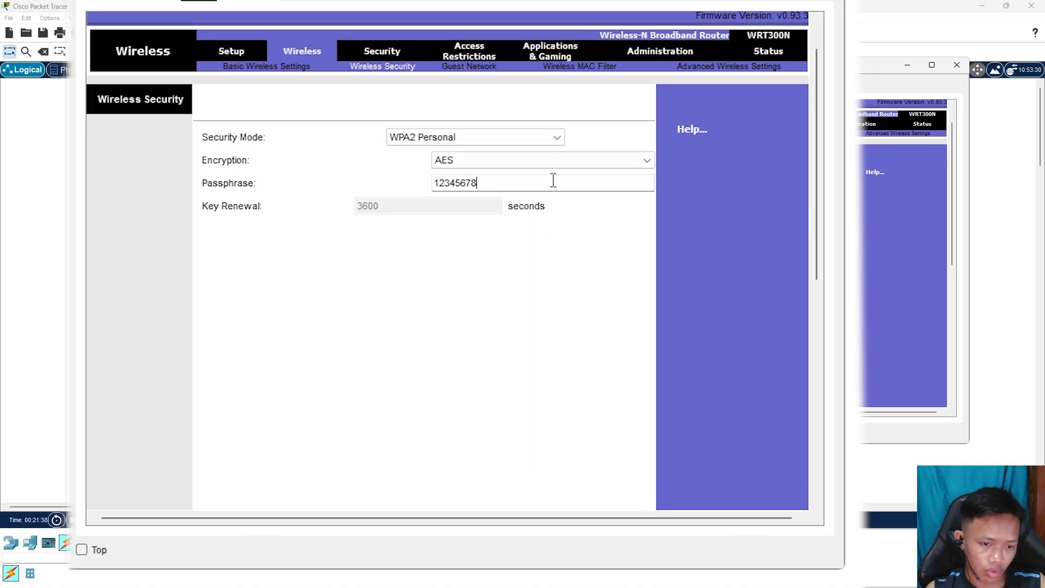
pyautogui.moveTo(822, 196)
pyautogui.mouseDown()
pyautogui.moveTo(779, 426)
pyautogui.moveTo(826, 191)
pyautogui.mouseUp()
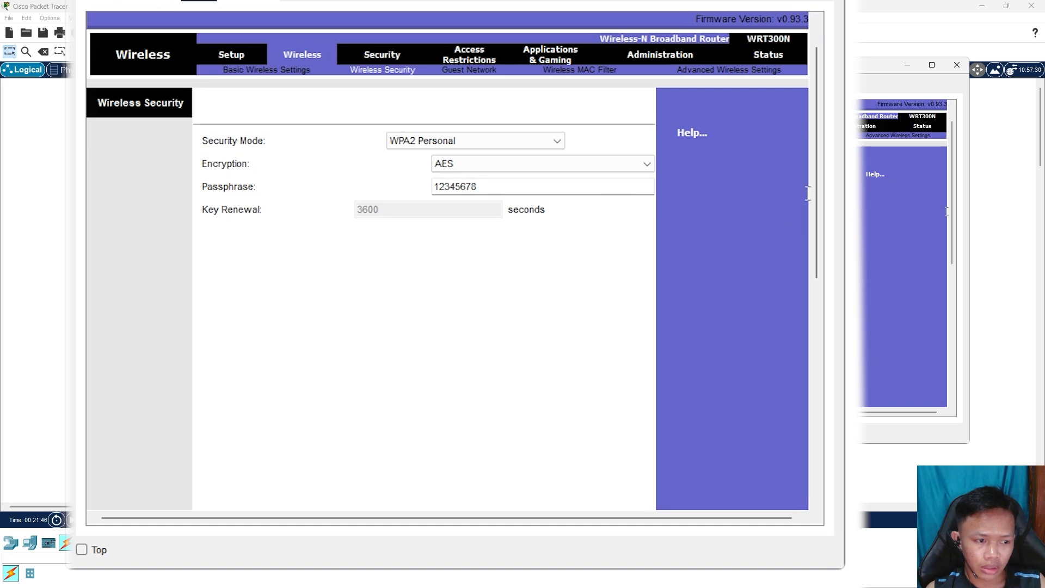
pyautogui.moveTo(817, 206); pyautogui.dragTo(822, 420)
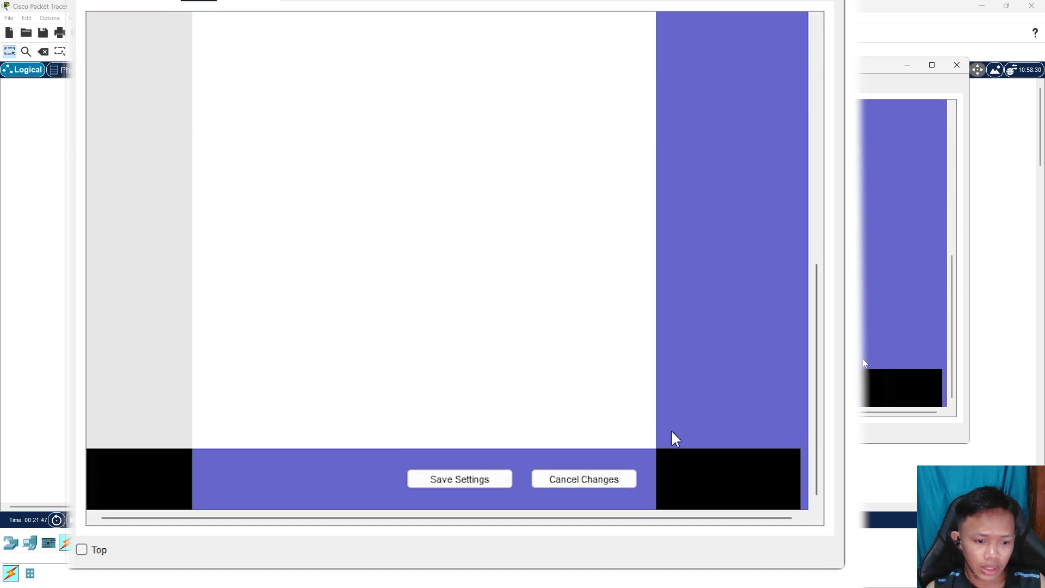
pyautogui.click(473, 489)
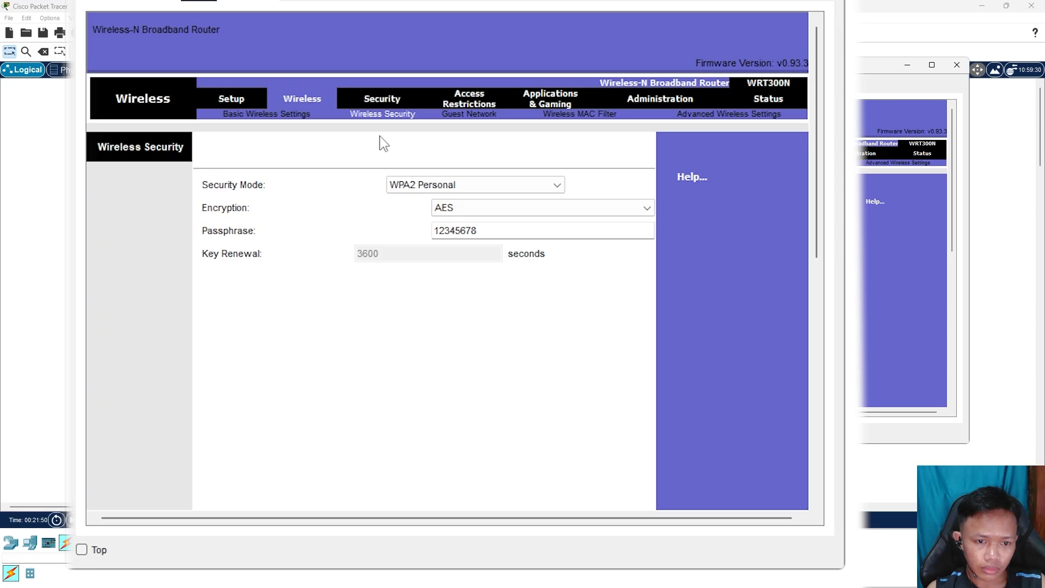
pyautogui.click(287, 116)
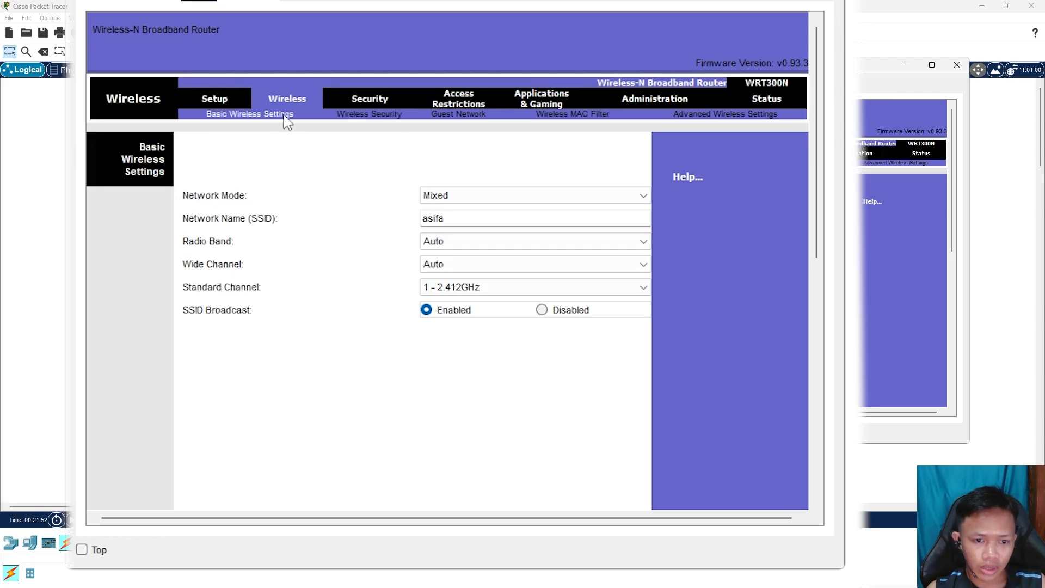
pyautogui.click(362, 115)
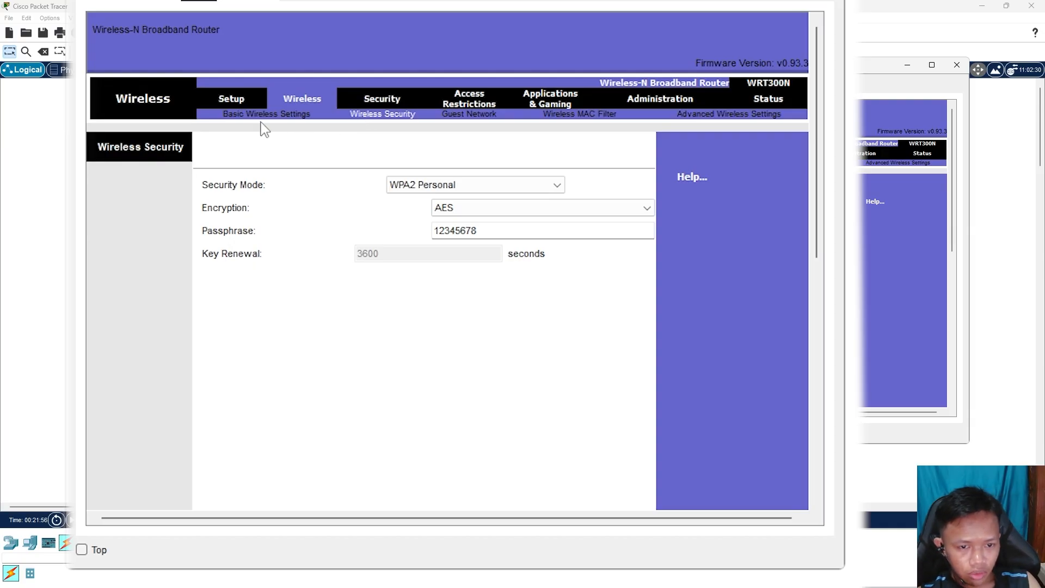
# Check the router's DHCP start address and maximum users on Setup, then close Wireless Router2
pyautogui.click(226, 98)
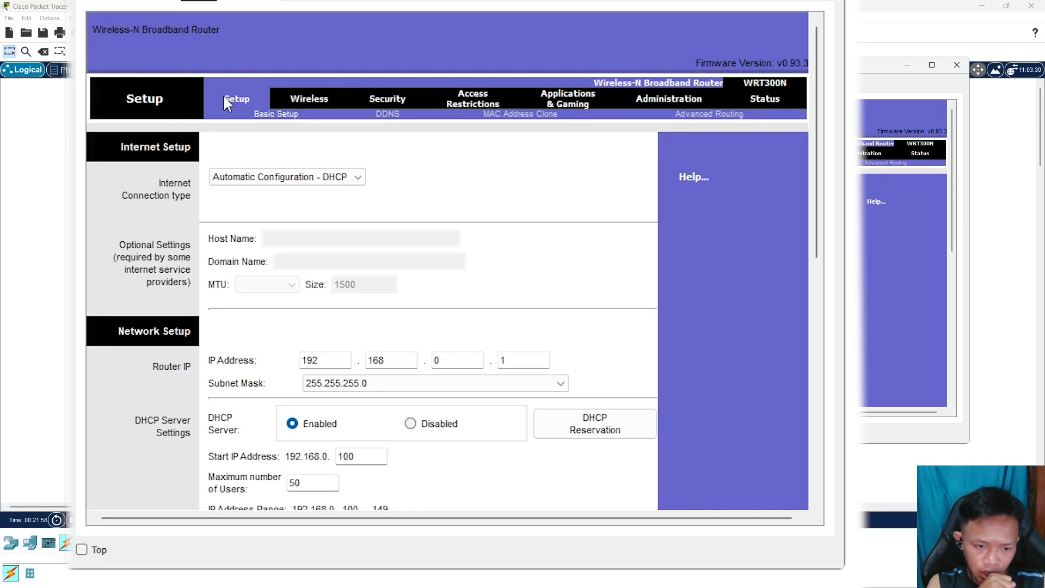
pyautogui.moveTo(817, 199); pyautogui.dragTo(804, 344)
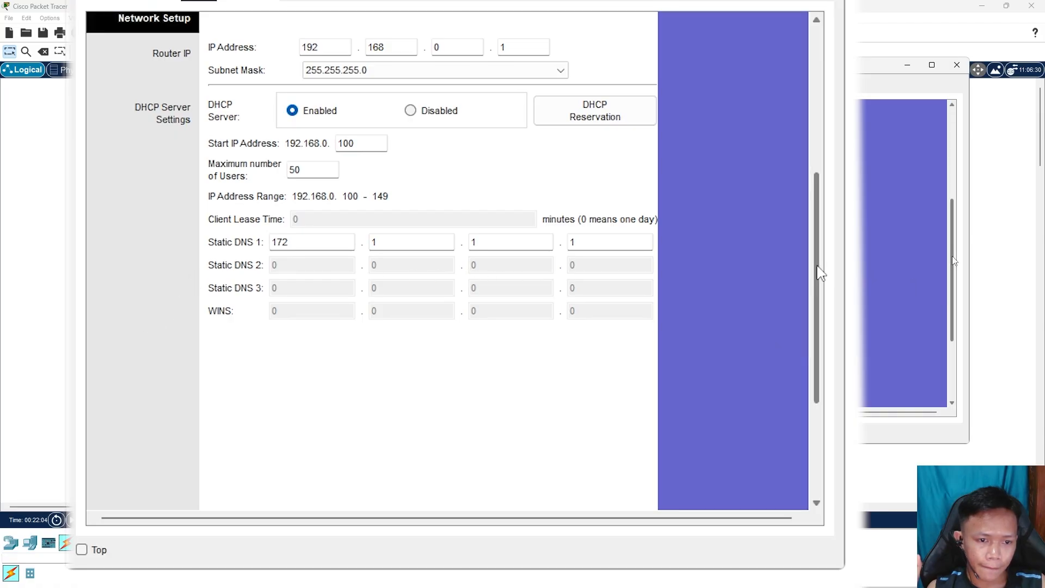
pyautogui.scroll(1, 819, 256)
pyautogui.scroll(4, 821, 263)
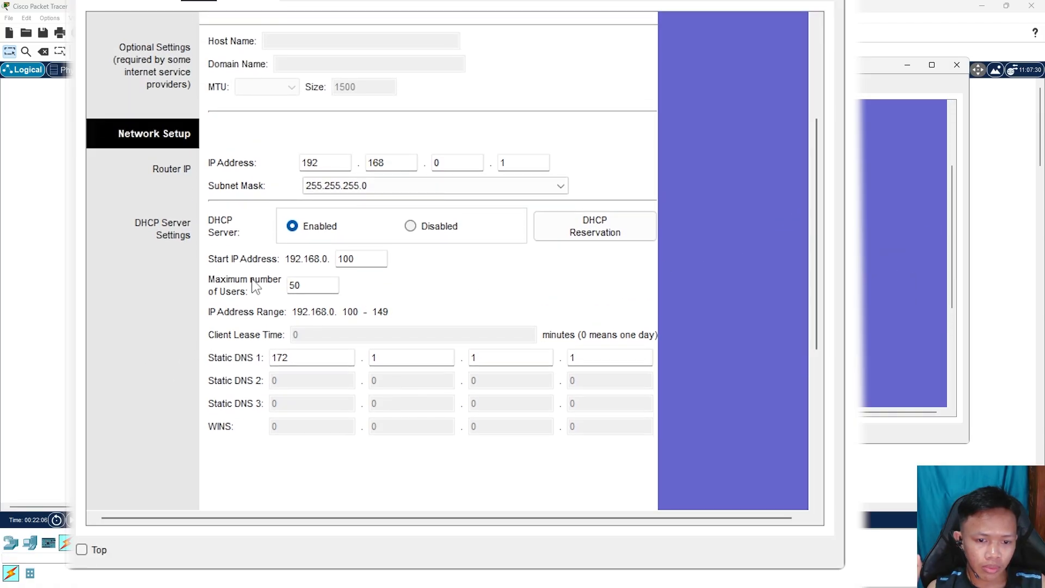
pyautogui.click(232, 261)
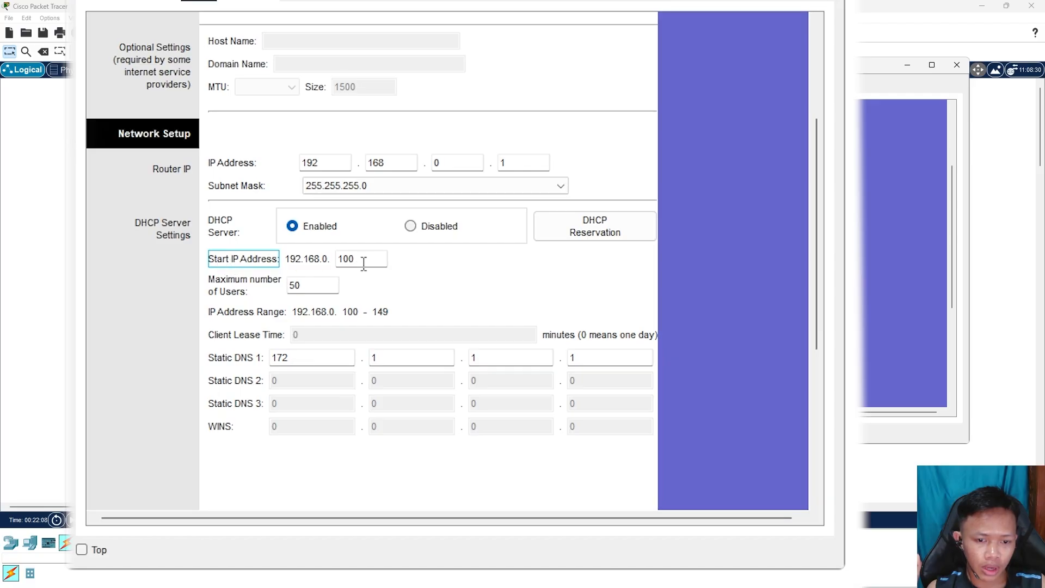
pyautogui.moveTo(364, 264); pyautogui.dragTo(317, 265)
pyautogui.click(436, 266)
pyautogui.moveTo(384, 264); pyautogui.dragTo(260, 288)
pyautogui.click(481, 274)
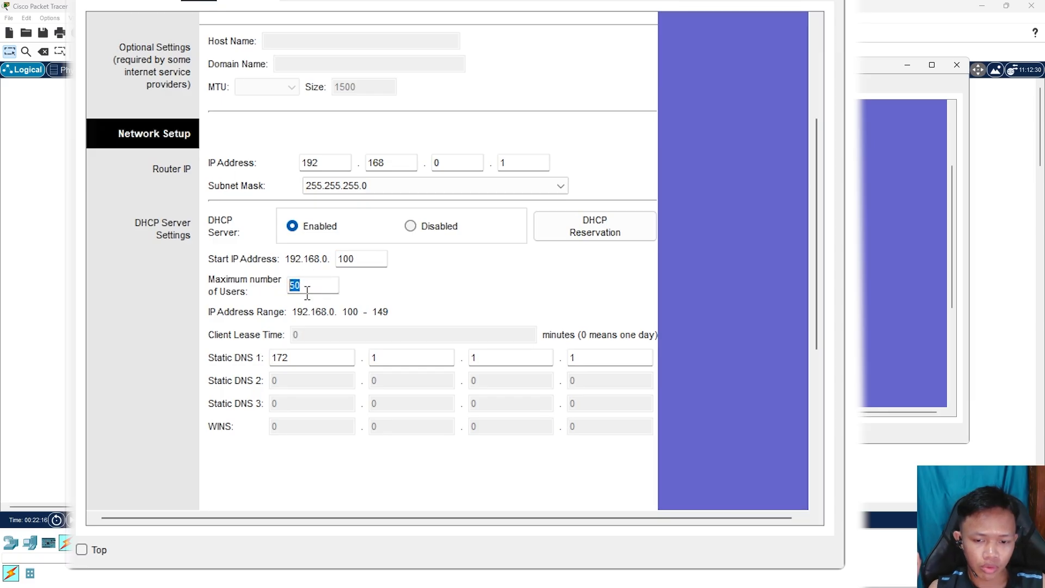
pyautogui.click(311, 285)
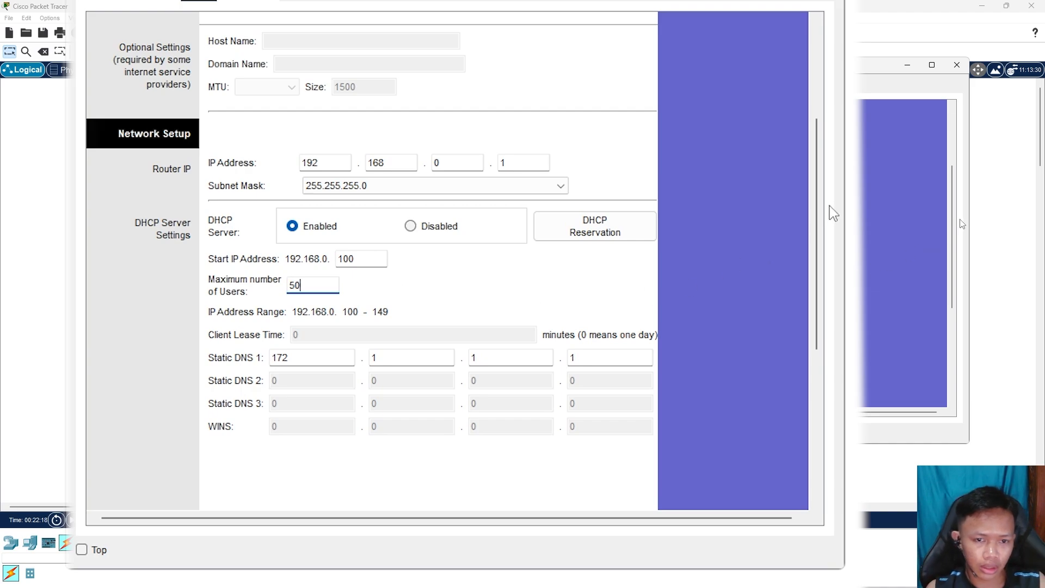
pyautogui.scroll(3, 811, 210)
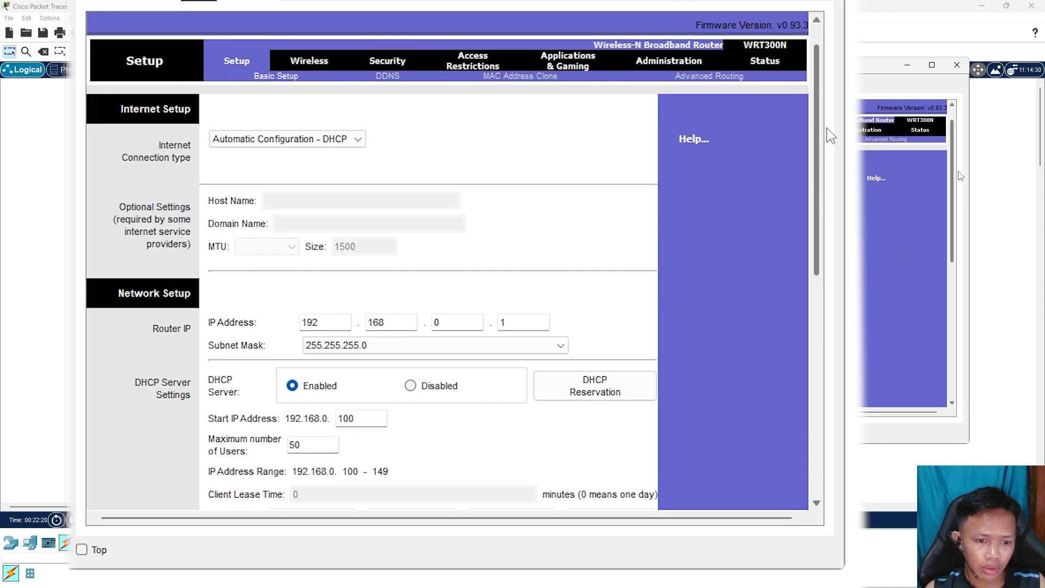
pyautogui.click(956, 66)
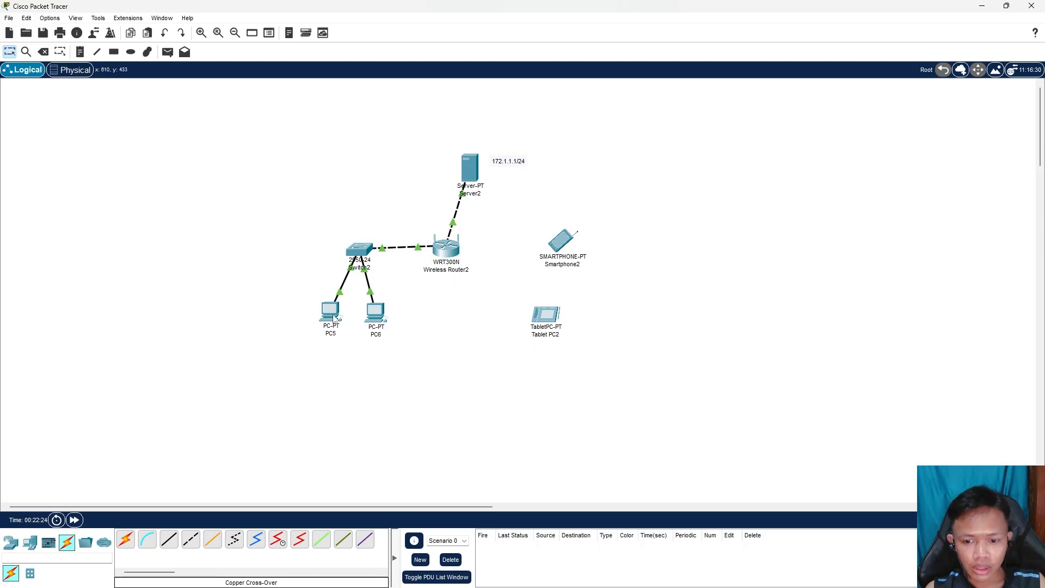
# Switch PC5 to DHCP, retrying until it gets 192.168.0.102, gateway 192.168.0.1, DNS 172.1.1.1
pyautogui.click(332, 314)
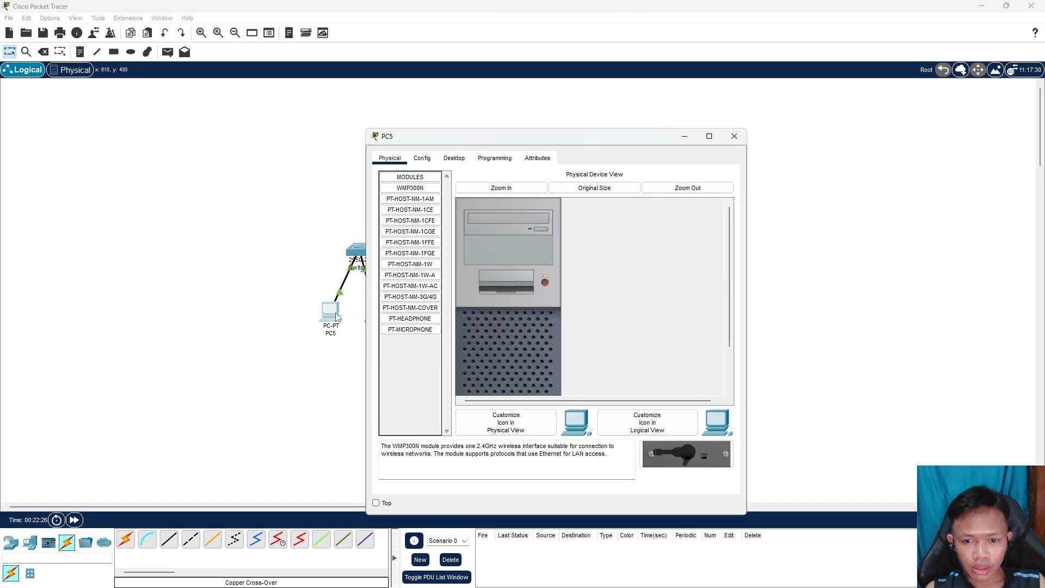
pyautogui.moveTo(596, 138); pyautogui.dragTo(809, 121)
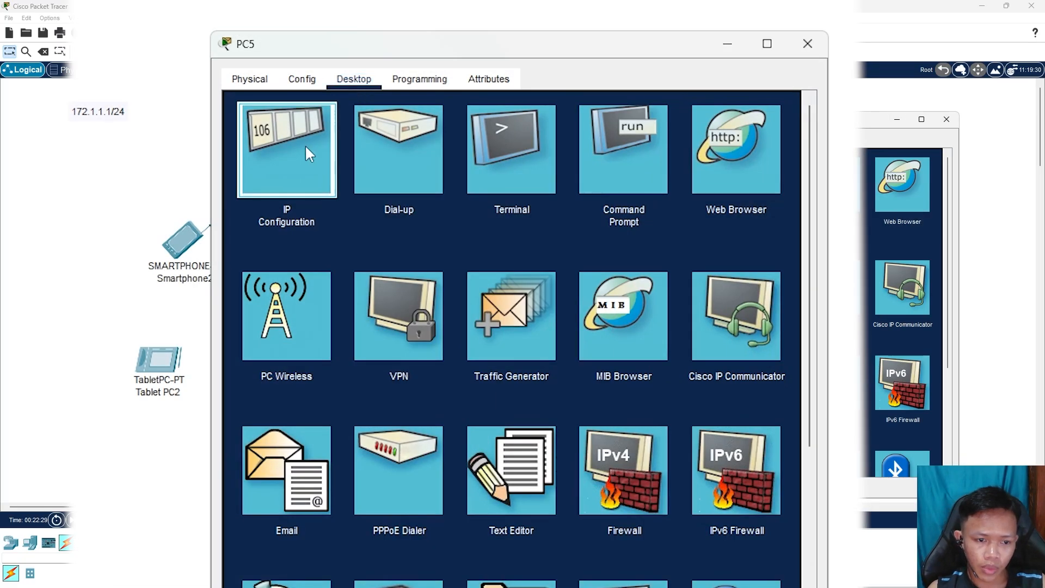
pyautogui.click(305, 147)
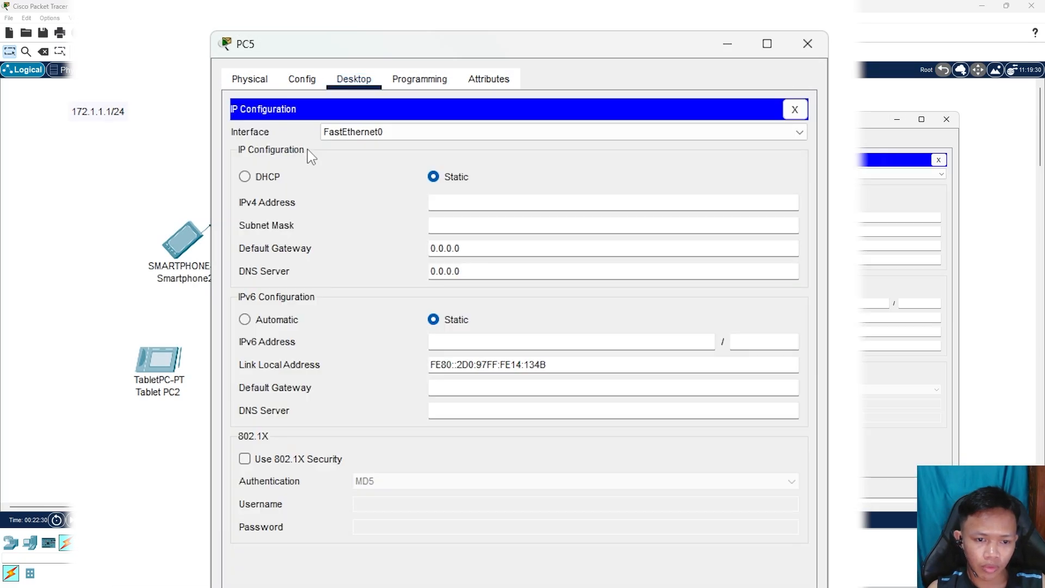
pyautogui.click(262, 180)
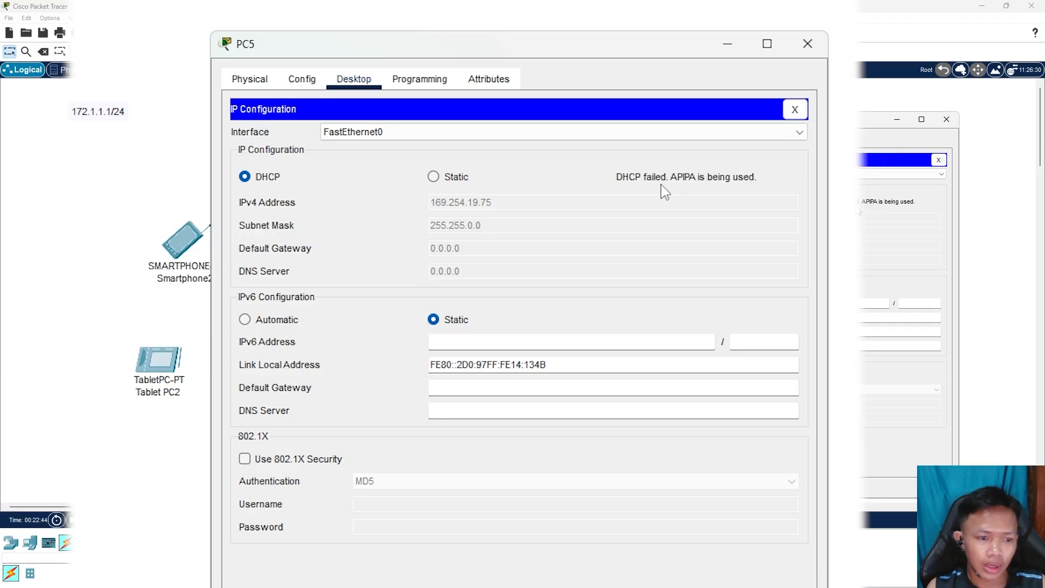
pyautogui.click(435, 177)
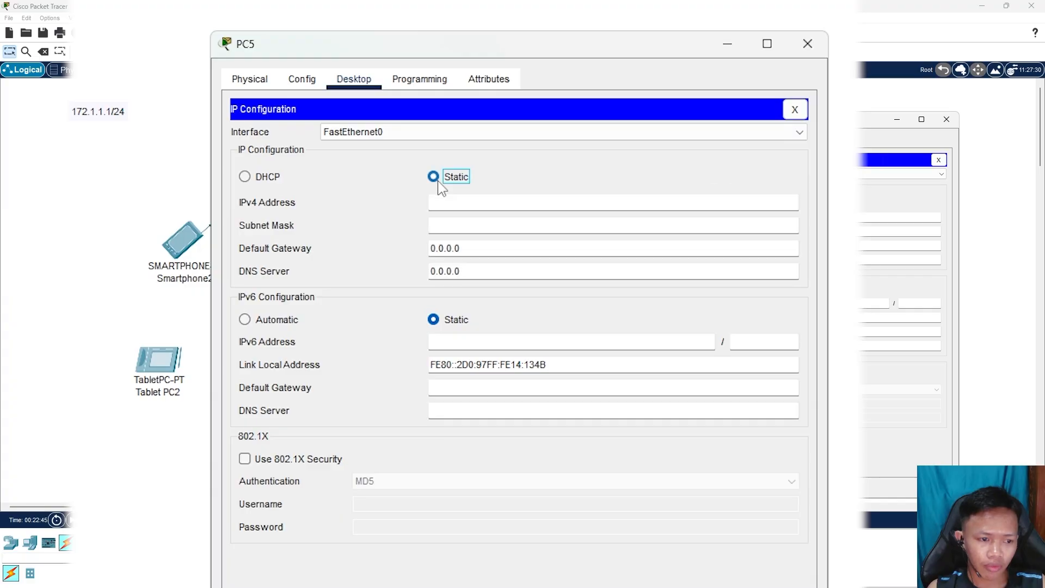
pyautogui.click(248, 178)
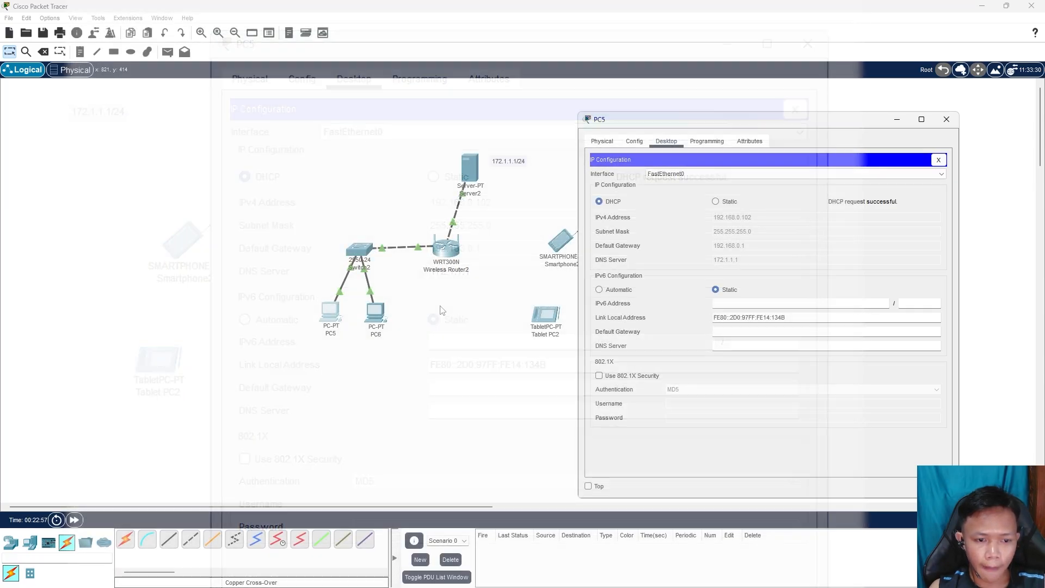
# Set PC6 to DHCP to obtain 192.168.0.103 with DNS 172.1.1.1, then close its window
pyautogui.click(375, 313)
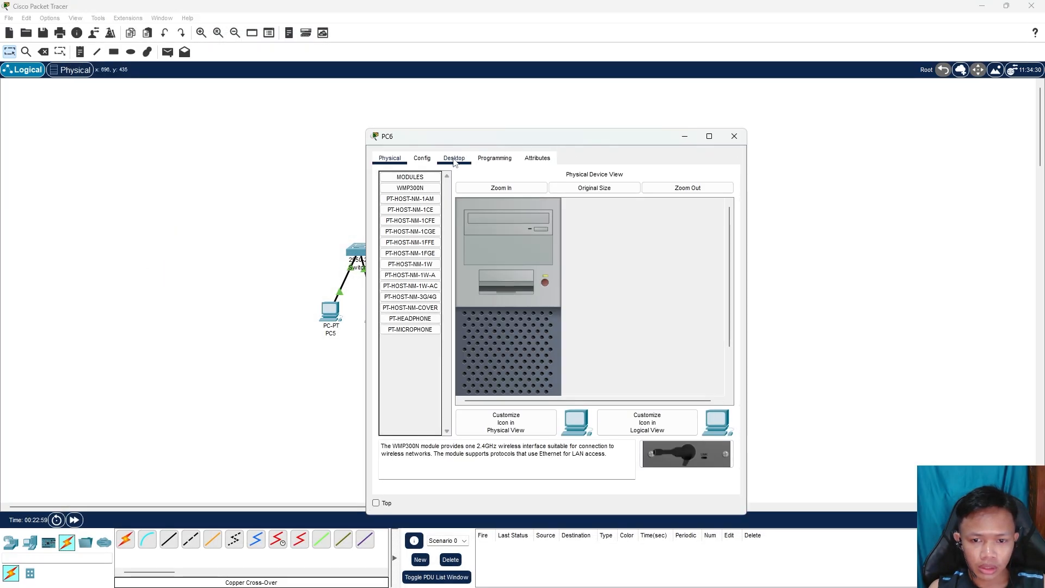
pyautogui.moveTo(486, 137); pyautogui.dragTo(685, 111)
pyautogui.click(653, 132)
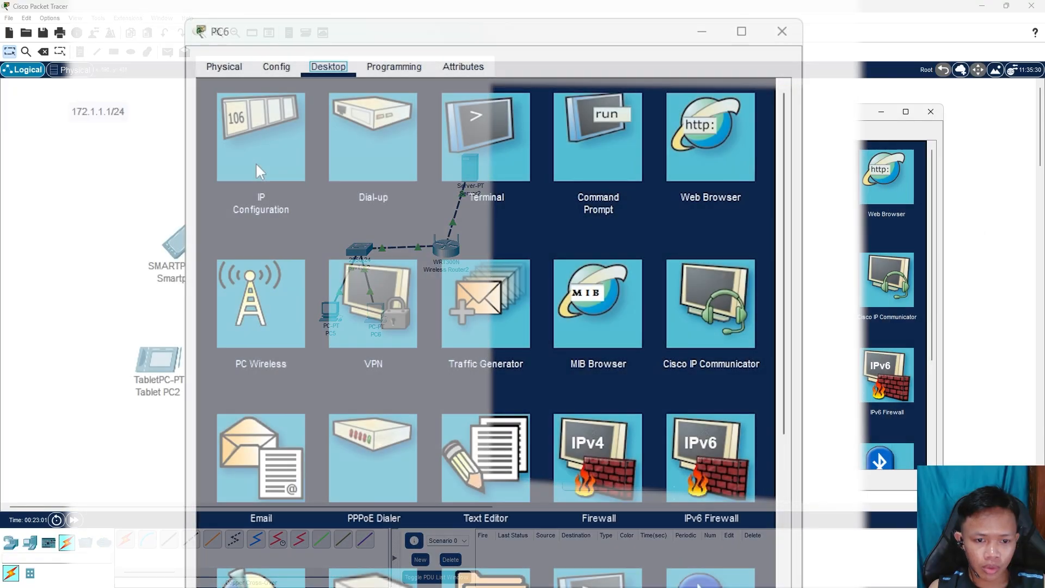
pyautogui.click(606, 174)
pyautogui.click(243, 165)
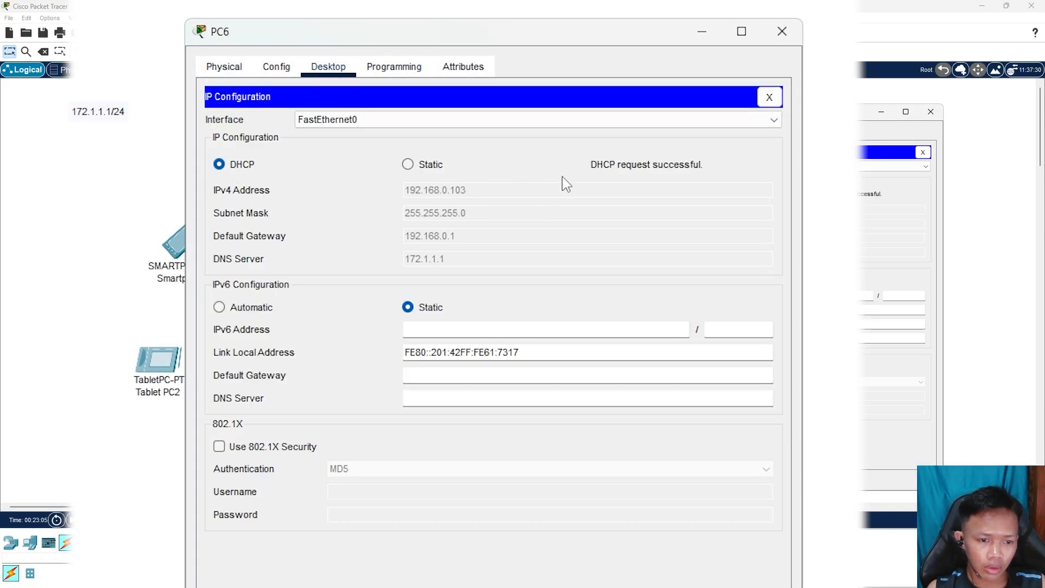
pyautogui.moveTo(522, 34); pyautogui.dragTo(609, 33)
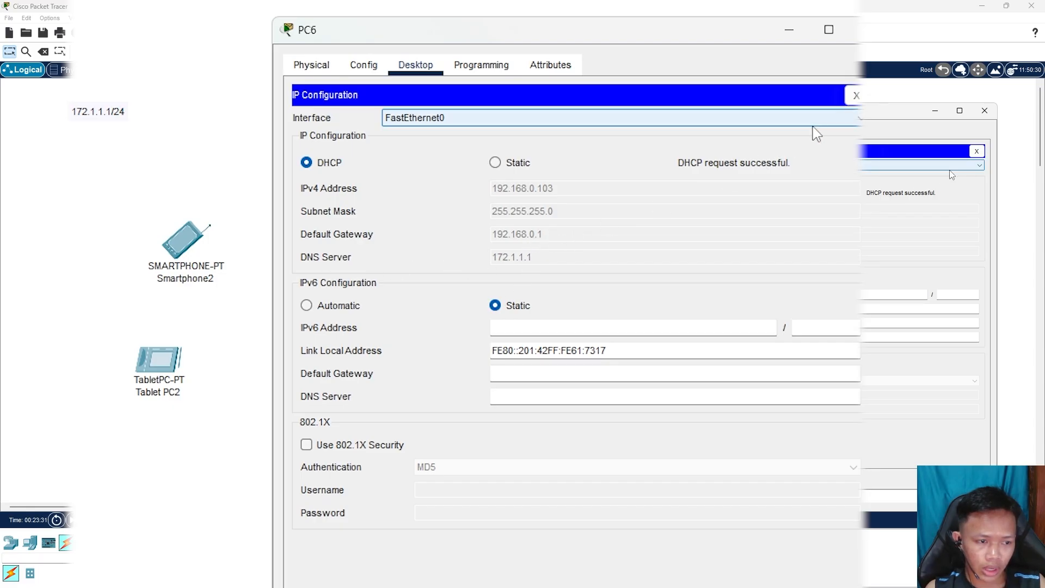
pyautogui.click(856, 96)
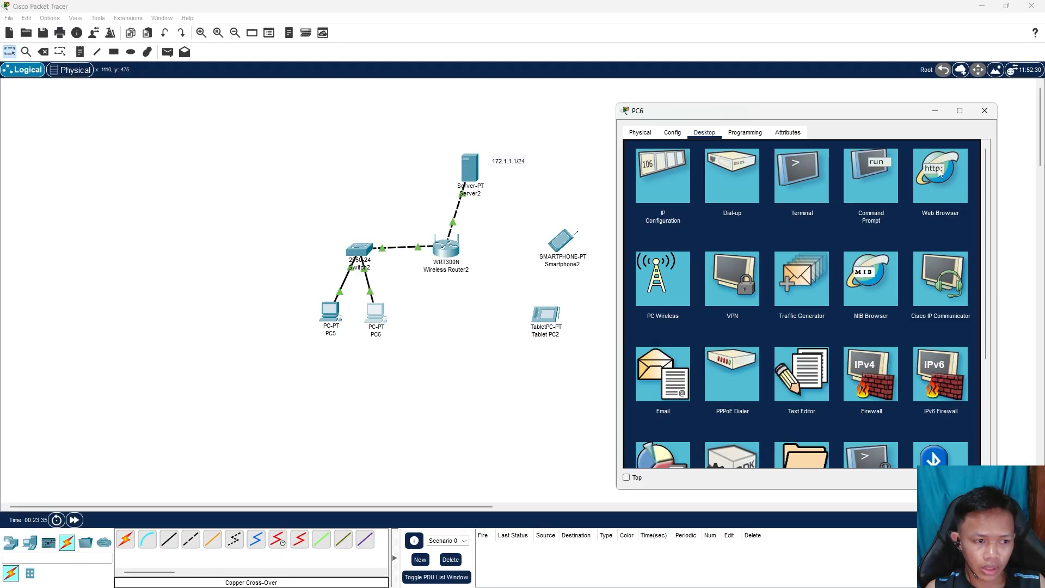
pyautogui.click(979, 114)
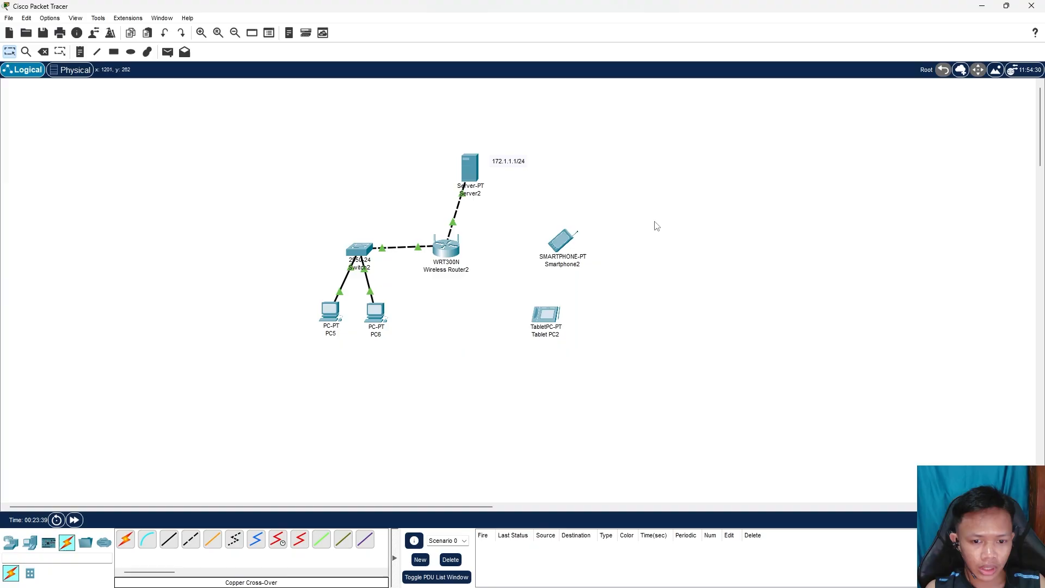
# Set Smartphone2's Wireless0 SSID from Default to asifa
pyautogui.click(561, 240)
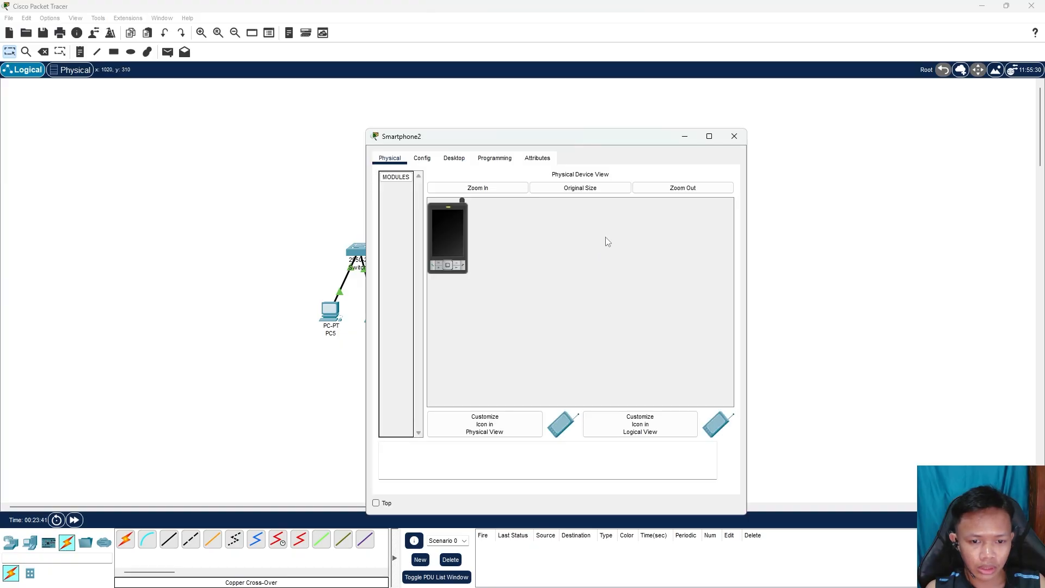
pyautogui.moveTo(624, 143); pyautogui.dragTo(886, 133)
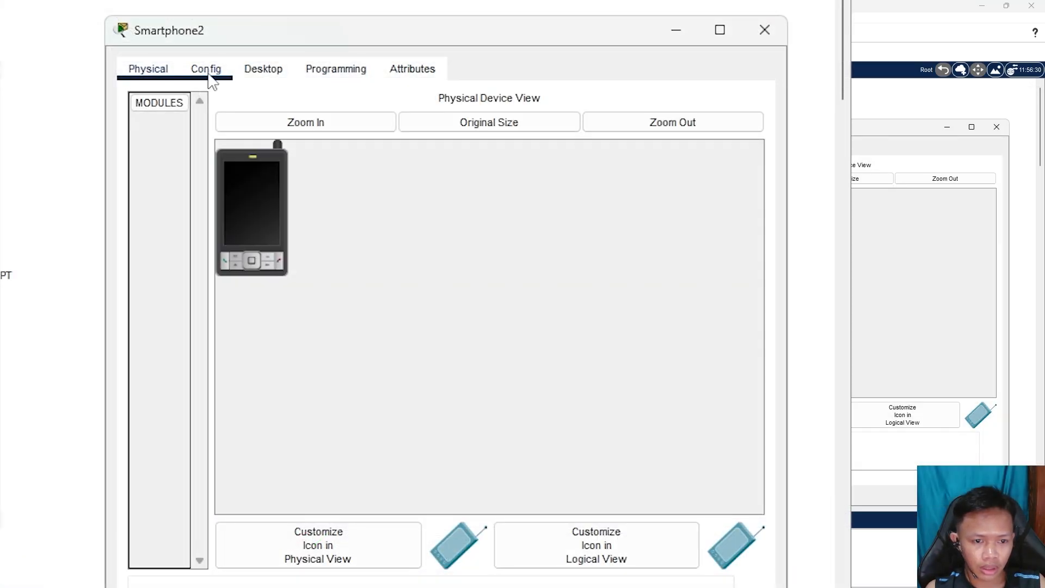
pyautogui.click(681, 148)
pyautogui.click(203, 177)
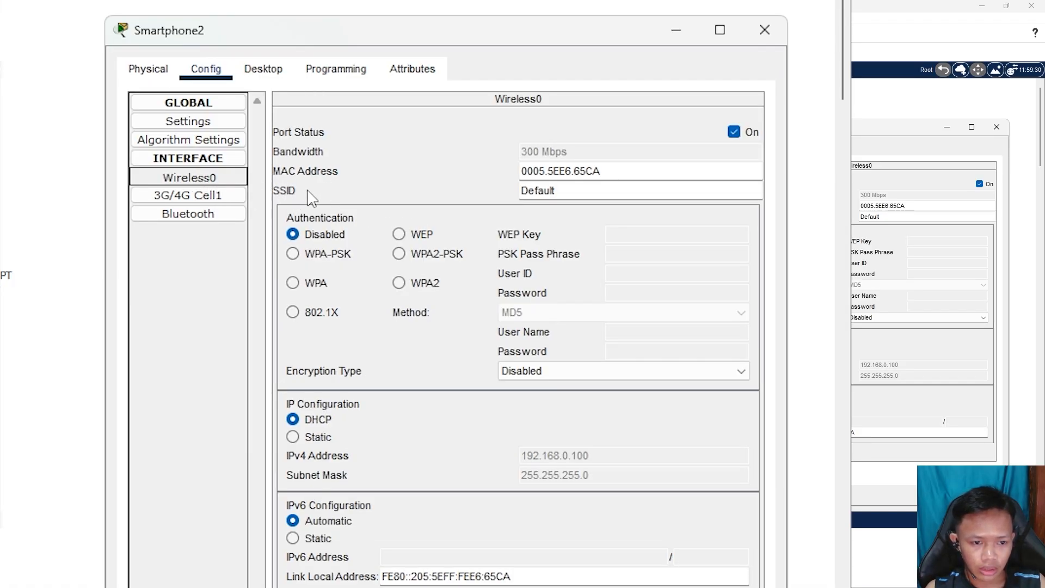
pyautogui.doubleClick(586, 191)
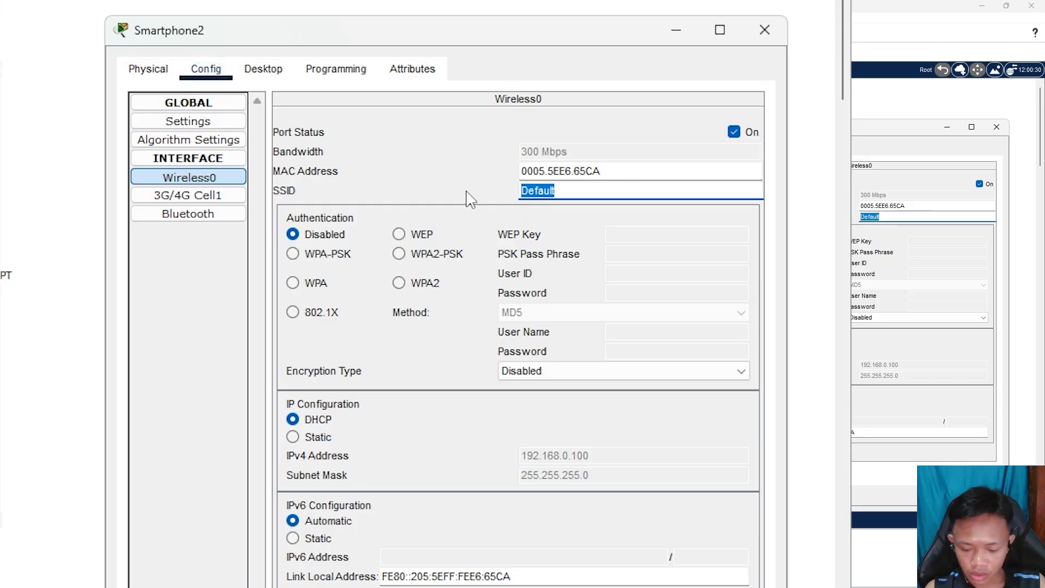
pyautogui.write('asifa')
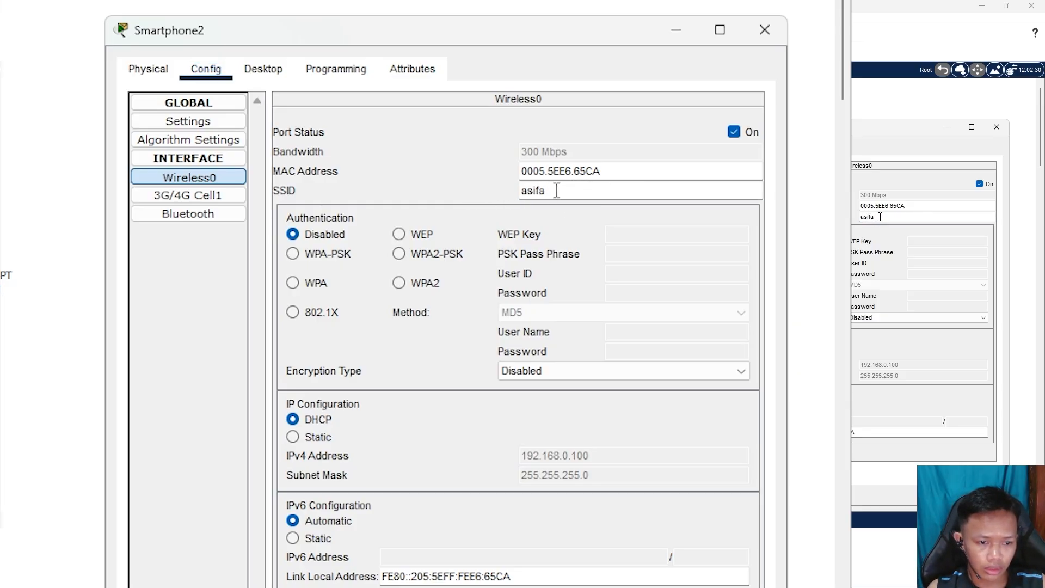
pyautogui.moveTo(546, 191); pyautogui.dragTo(455, 195)
pyautogui.click(441, 194)
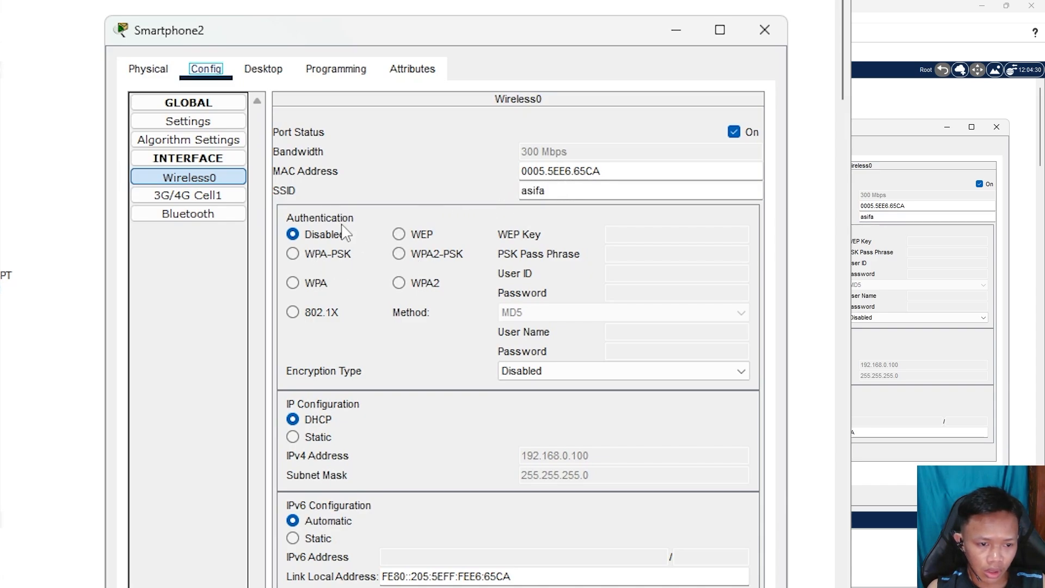
# Choose WPA2-PSK on Smartphone2 and enter the wireless passphrase to link it to the router
pyautogui.click(400, 259)
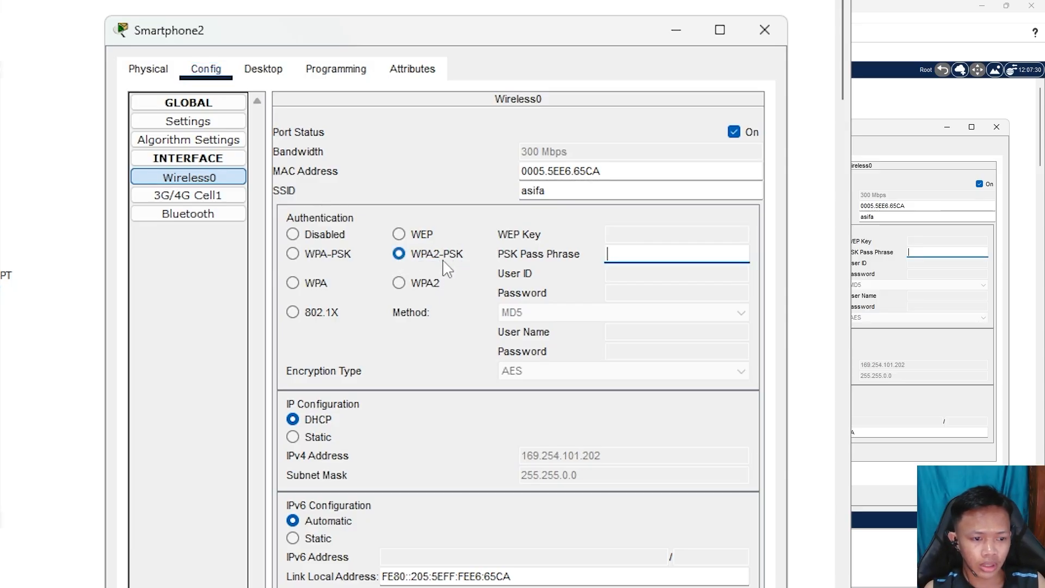
pyautogui.click(614, 260)
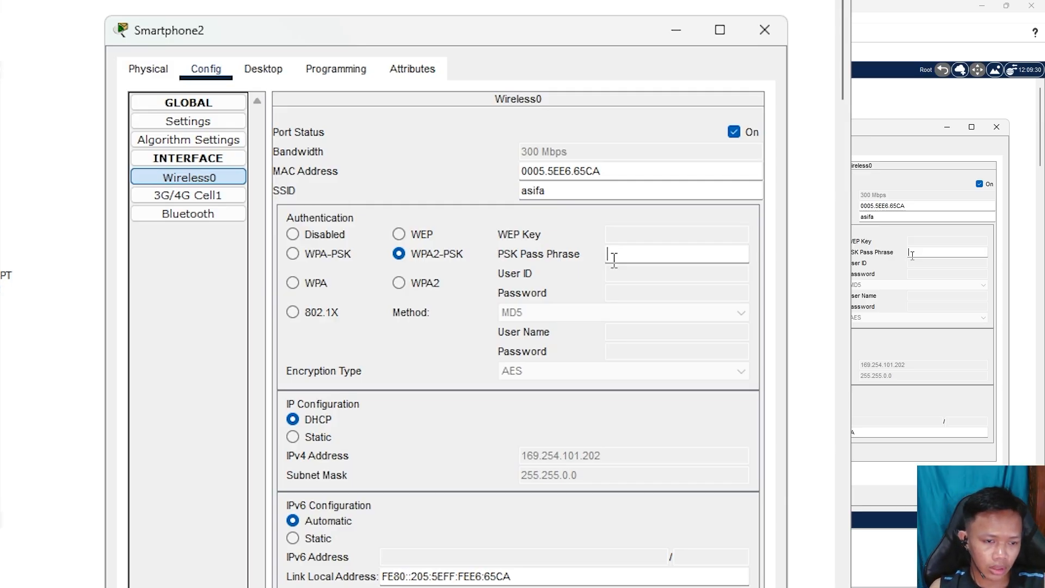
pyautogui.write('1')
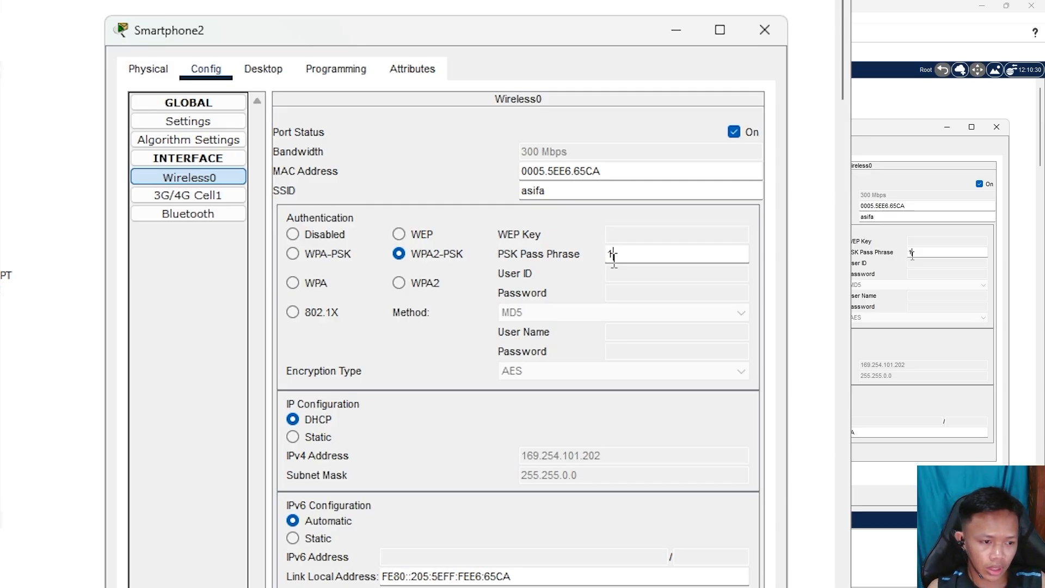
pyautogui.write('2345678')
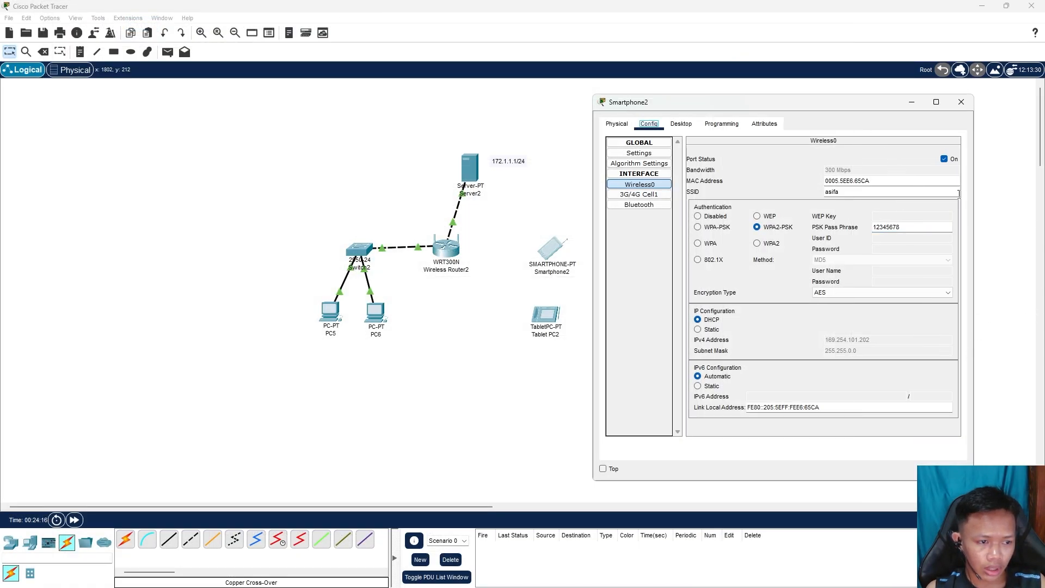
pyautogui.click(961, 102)
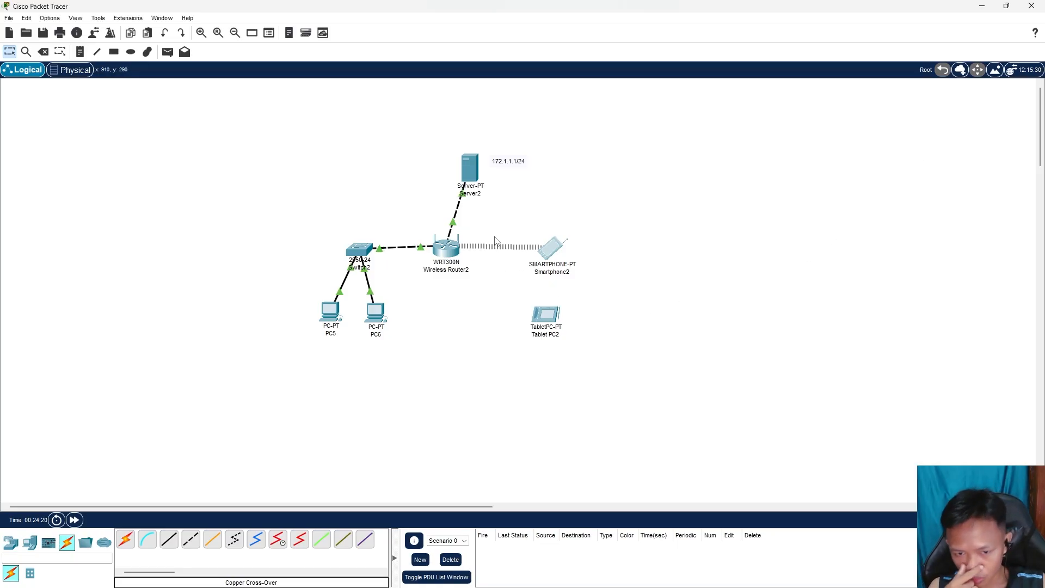
pyautogui.moveTo(554, 248)
pyautogui.mouseDown()
pyautogui.moveTo(573, 262)
pyautogui.moveTo(671, 252)
pyautogui.moveTo(513, 243)
pyautogui.moveTo(556, 251)
pyautogui.mouseUp()
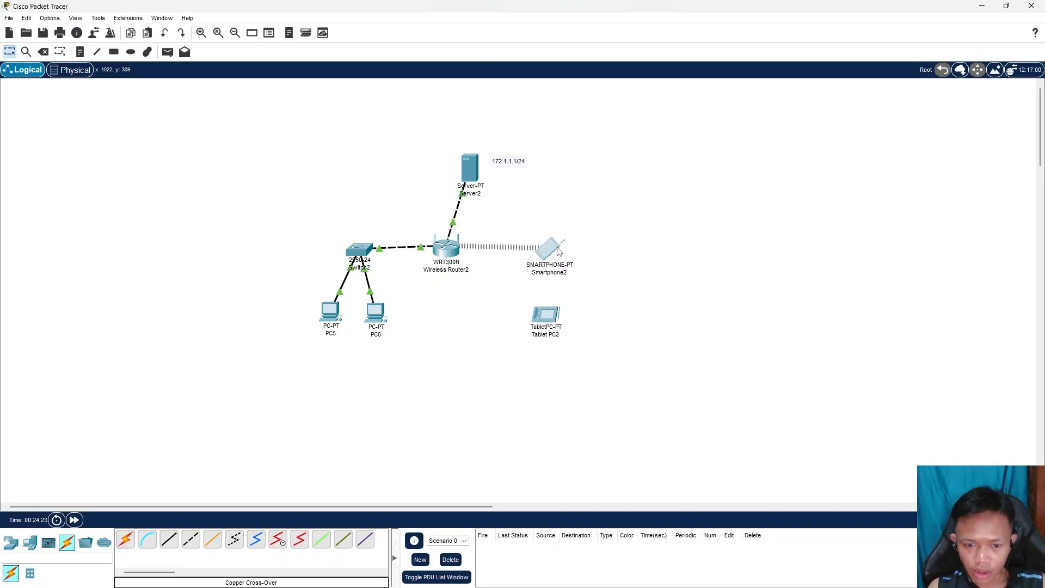
pyautogui.click(550, 324)
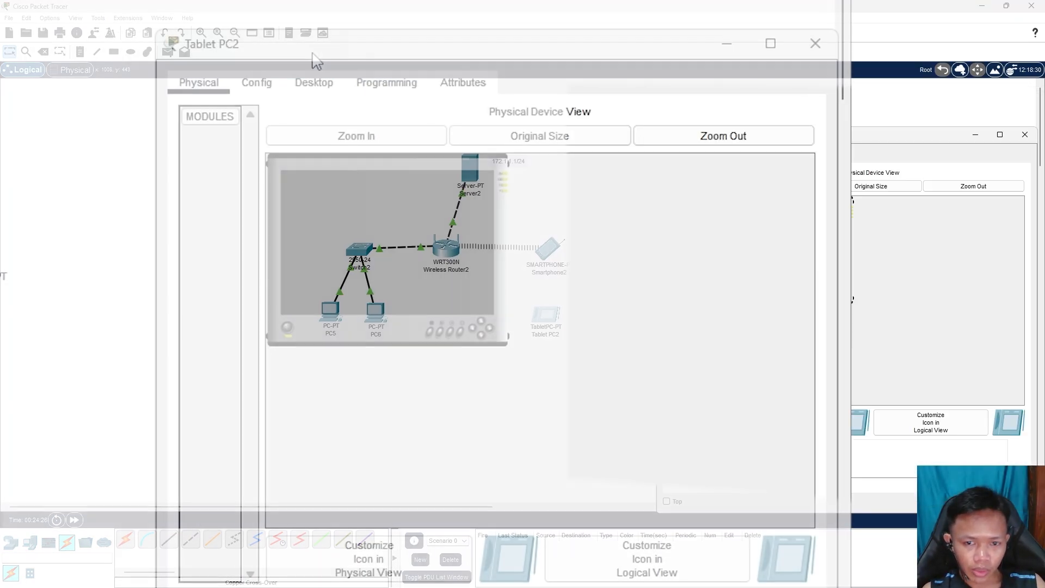
pyautogui.click(422, 158)
pyautogui.click(239, 190)
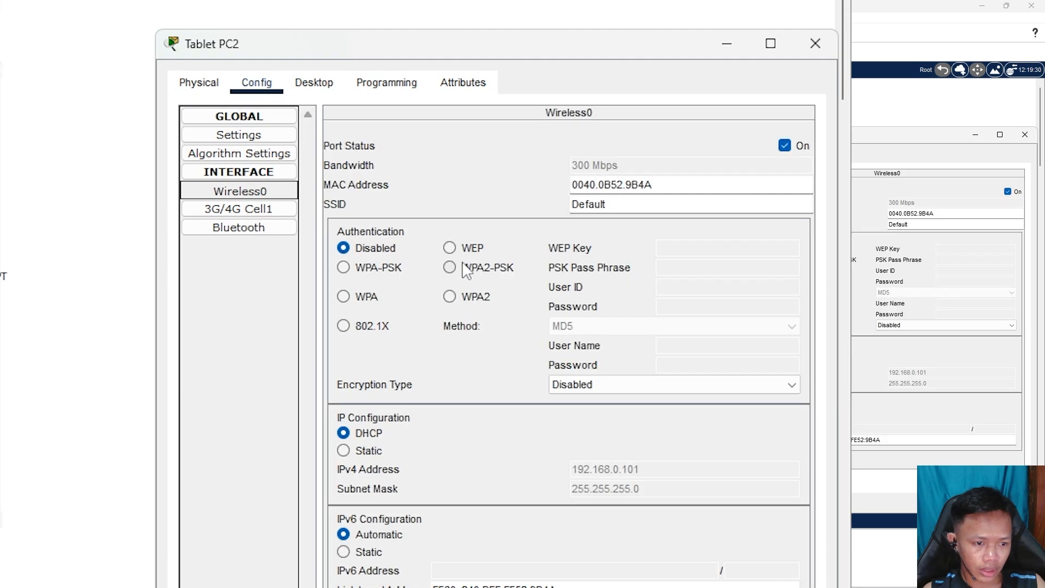
pyautogui.moveTo(635, 204); pyautogui.dragTo(538, 209)
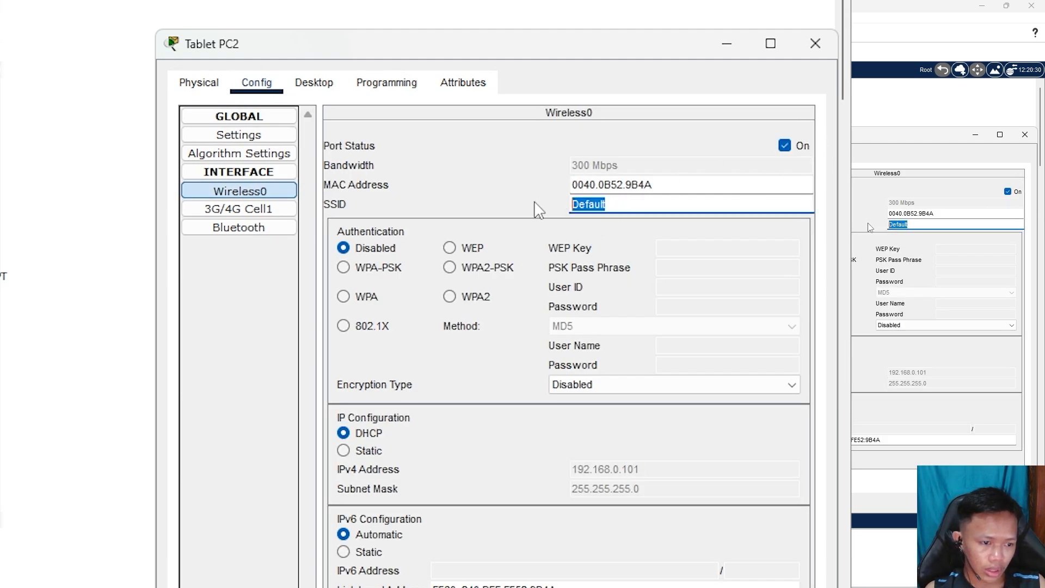
pyautogui.write('asifa')
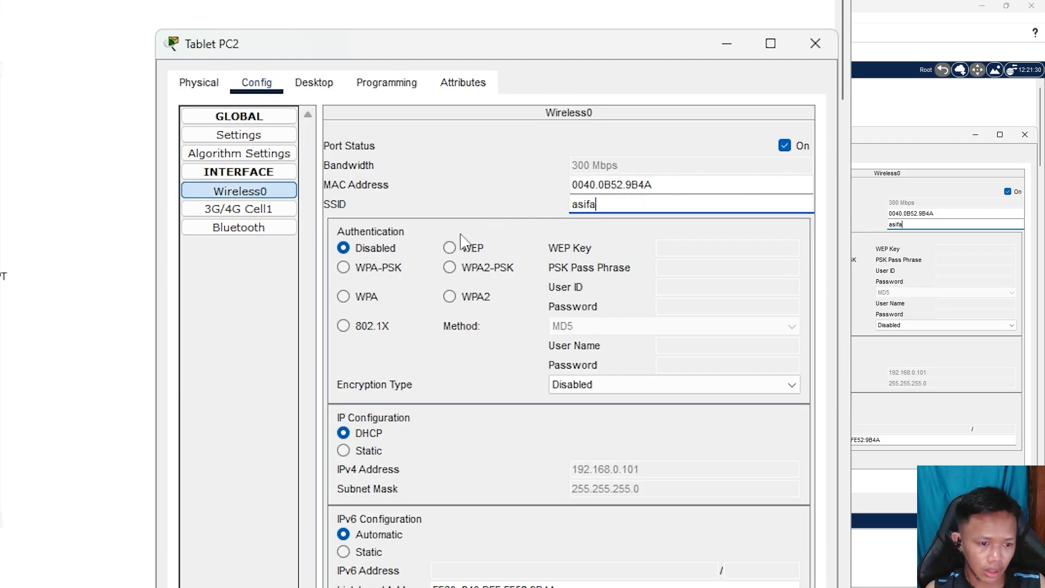
pyautogui.click(450, 268)
pyautogui.click(689, 269)
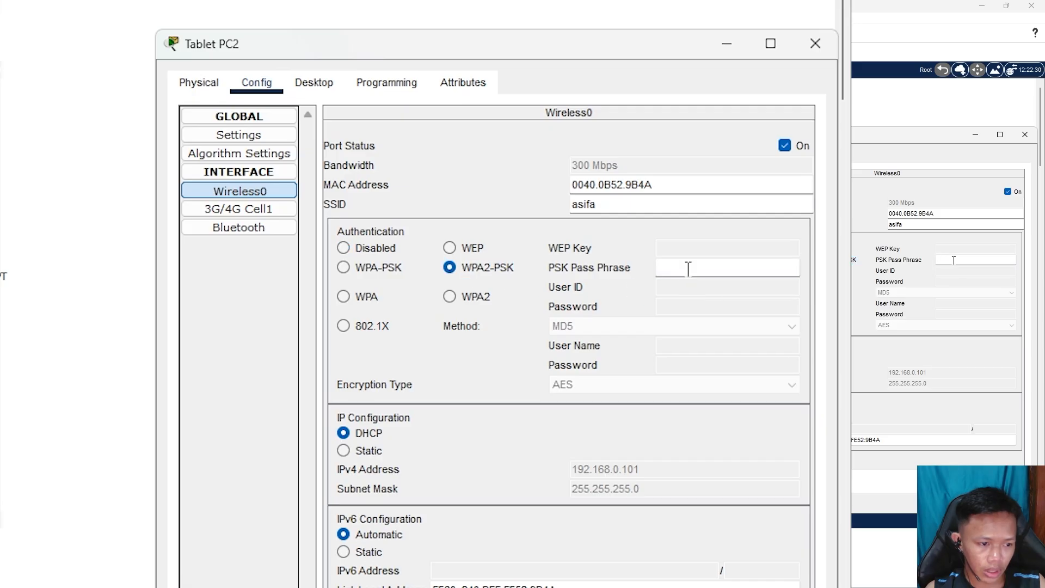
pyautogui.write('12345678')
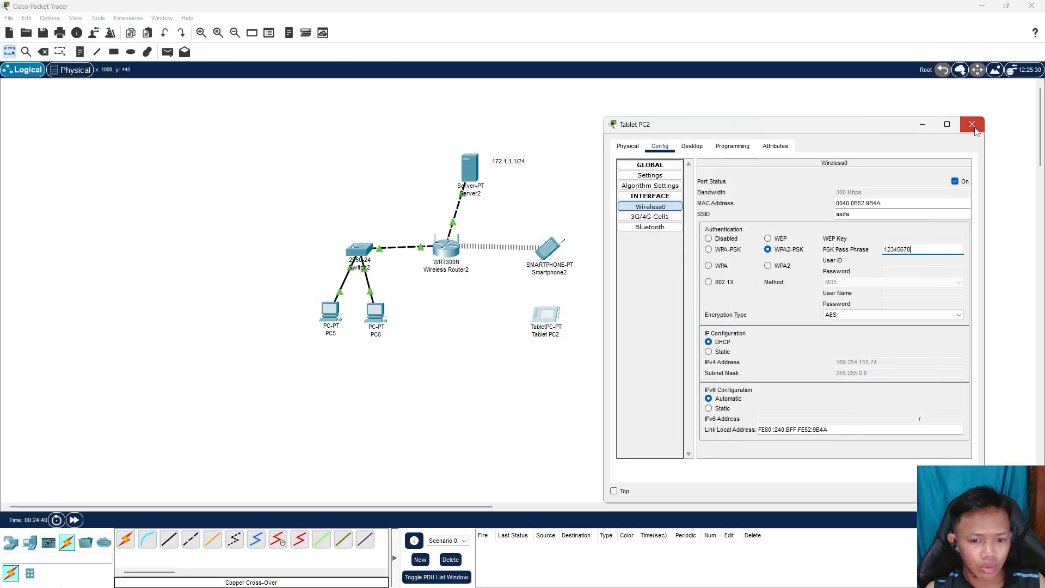
pyautogui.click(972, 125)
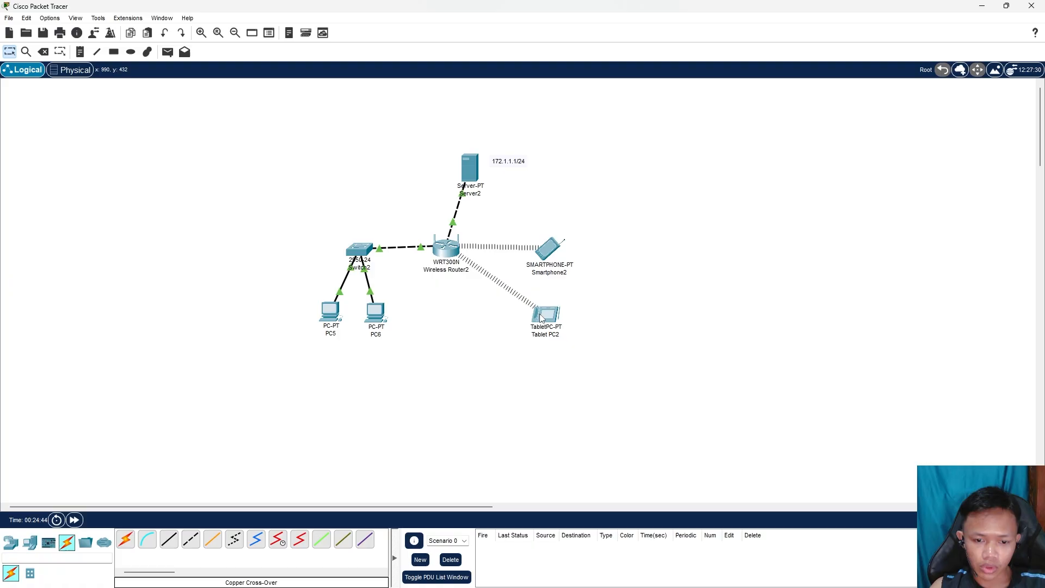
pyautogui.moveTo(539, 315); pyautogui.dragTo(541, 311)
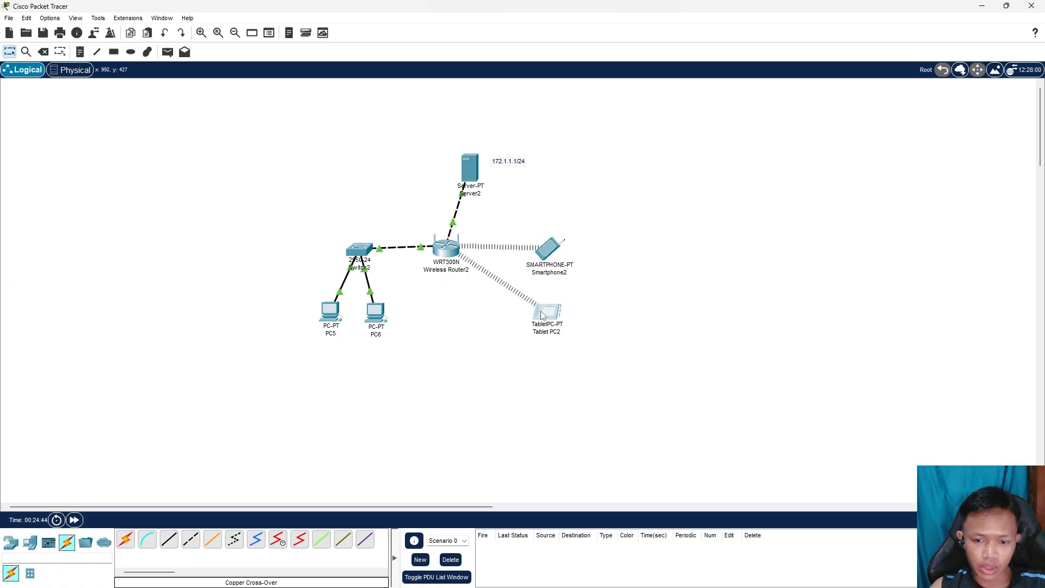
# Send two simple PDU pings from PC5 to Server2
pyautogui.click(167, 51)
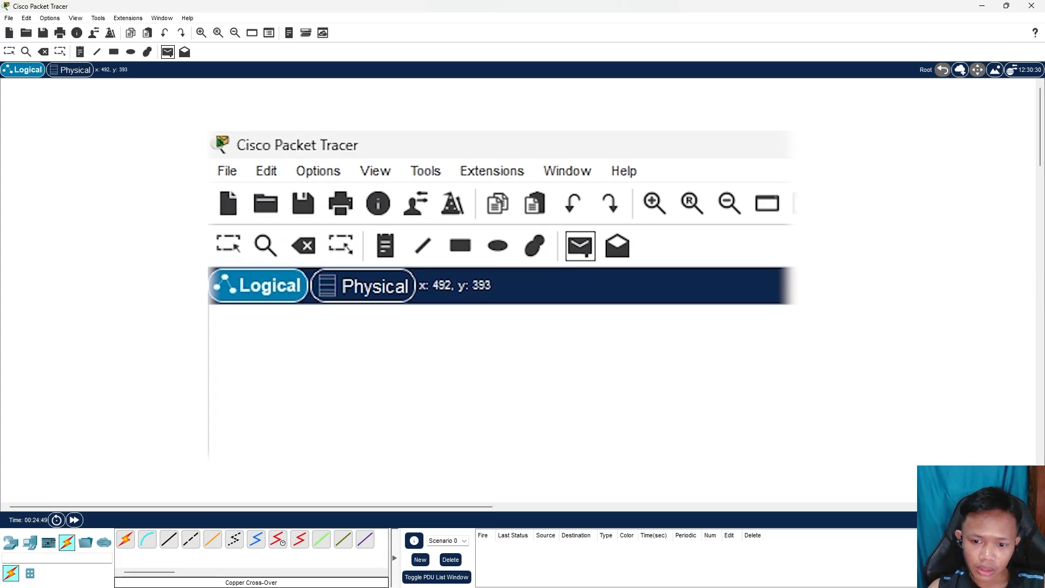
pyautogui.click(242, 468)
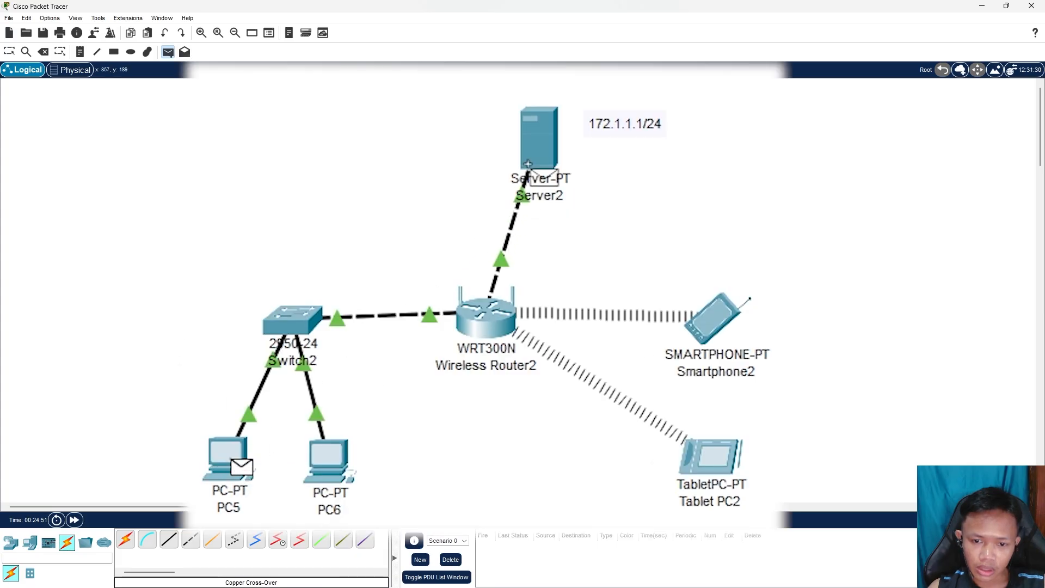
pyautogui.click(541, 155)
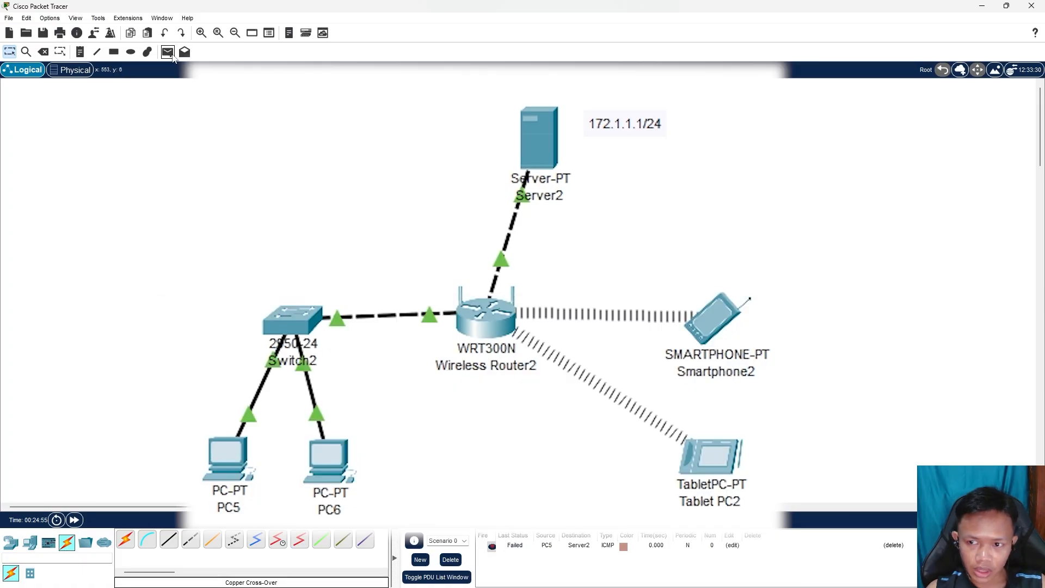
pyautogui.click(167, 52)
pyautogui.click(234, 460)
pyautogui.click(561, 131)
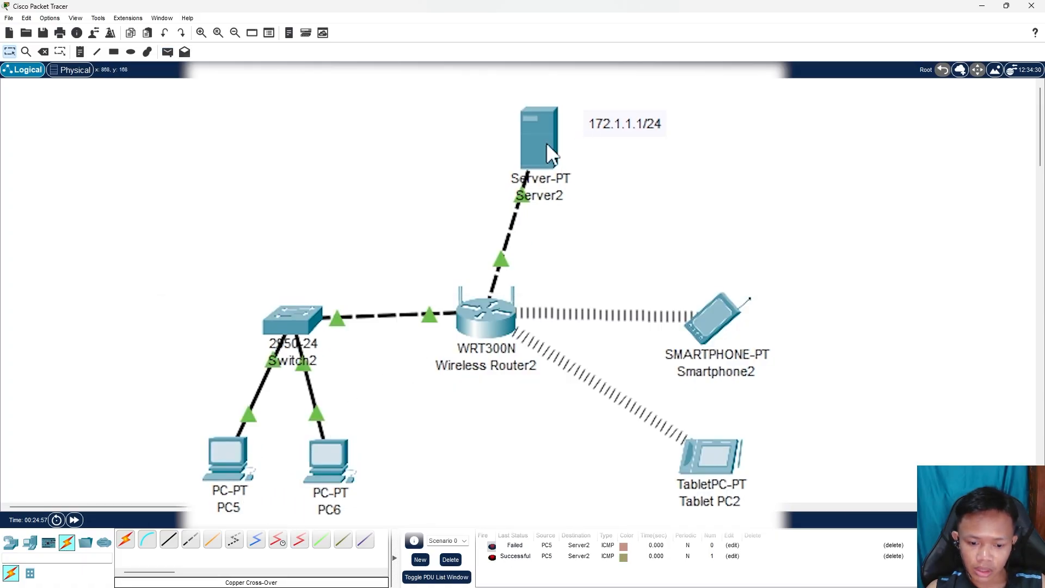
# Ping Server2 from Smartphone2 and Tablet PC2, then delete all PDUs from the list
pyautogui.click(167, 51)
pyautogui.click(720, 323)
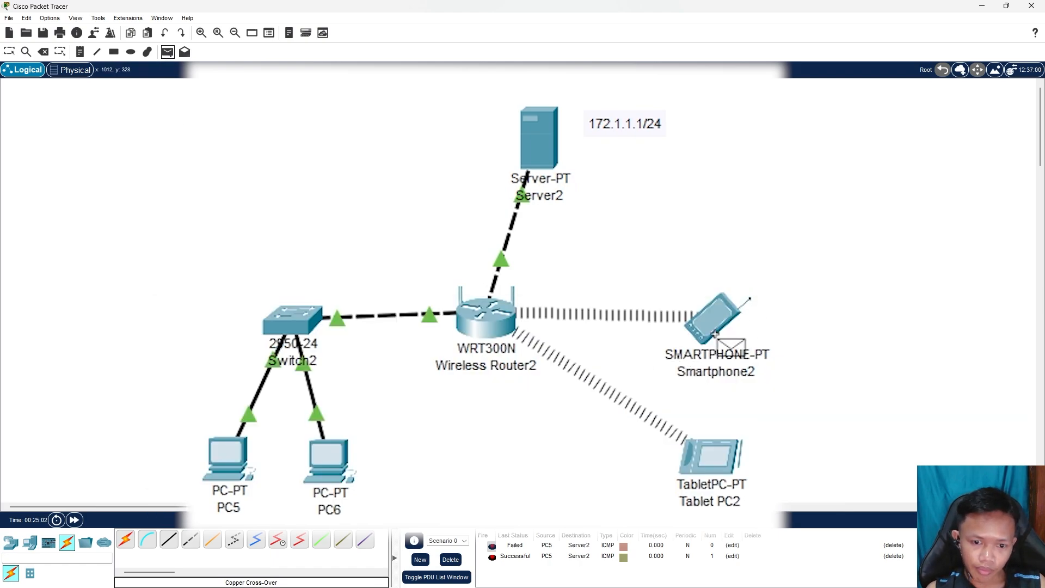
pyautogui.click(548, 146)
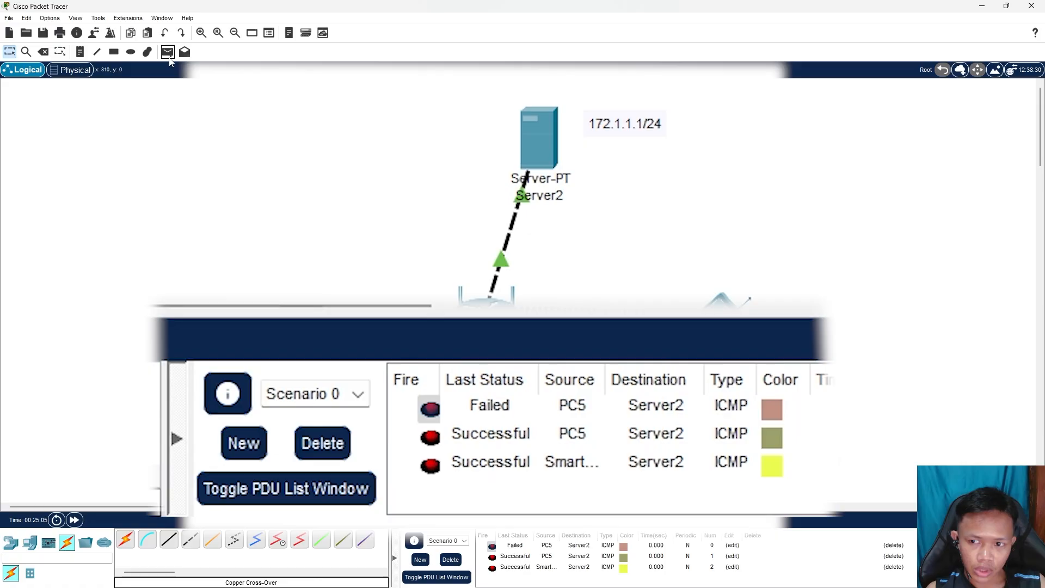
pyautogui.click(167, 52)
pyautogui.click(719, 462)
pyautogui.click(557, 195)
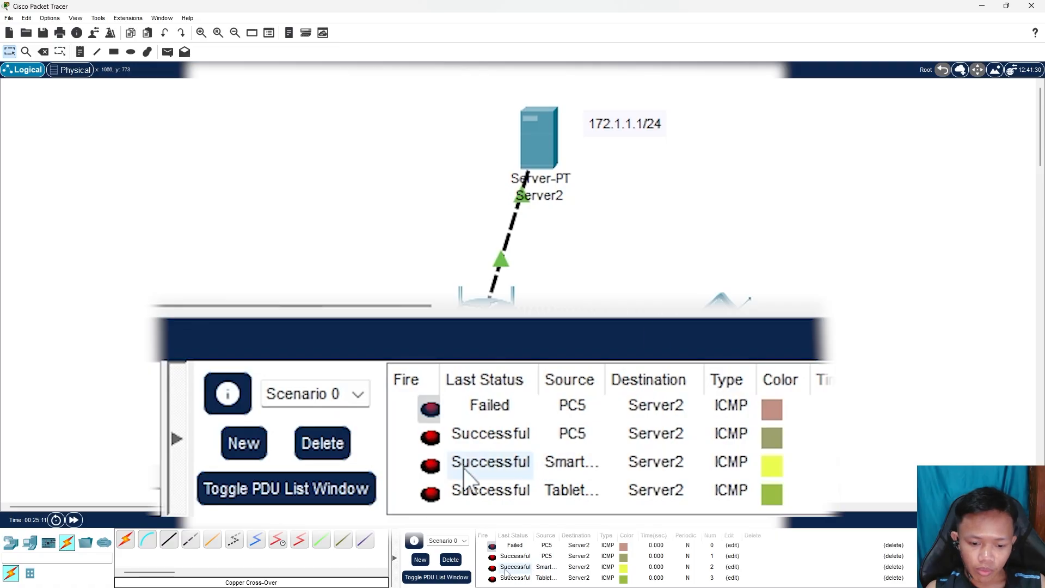
pyautogui.click(451, 559)
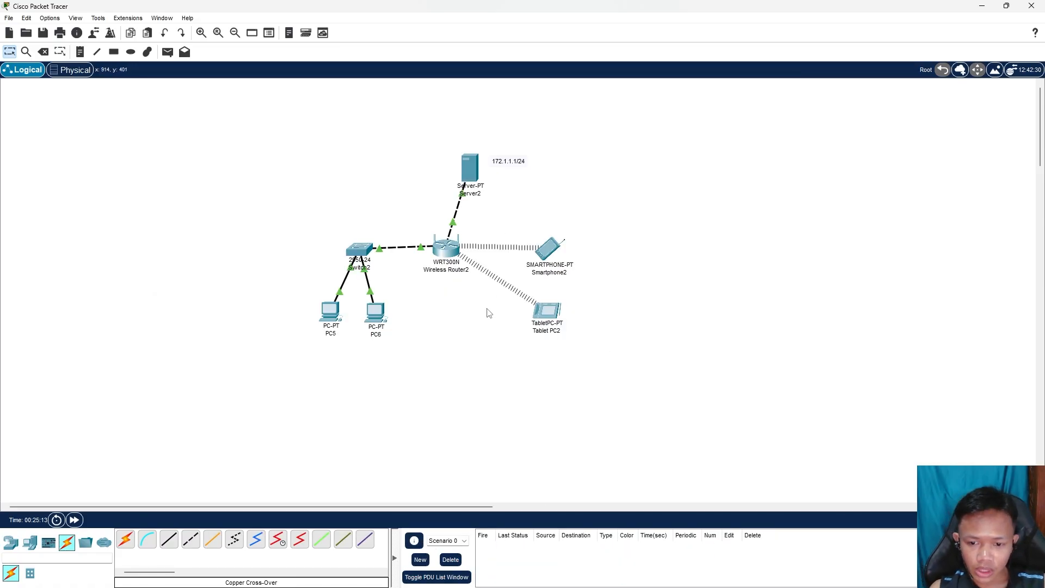
# Open Smartphone2's web browser and load asifa.com
pyautogui.click(553, 253)
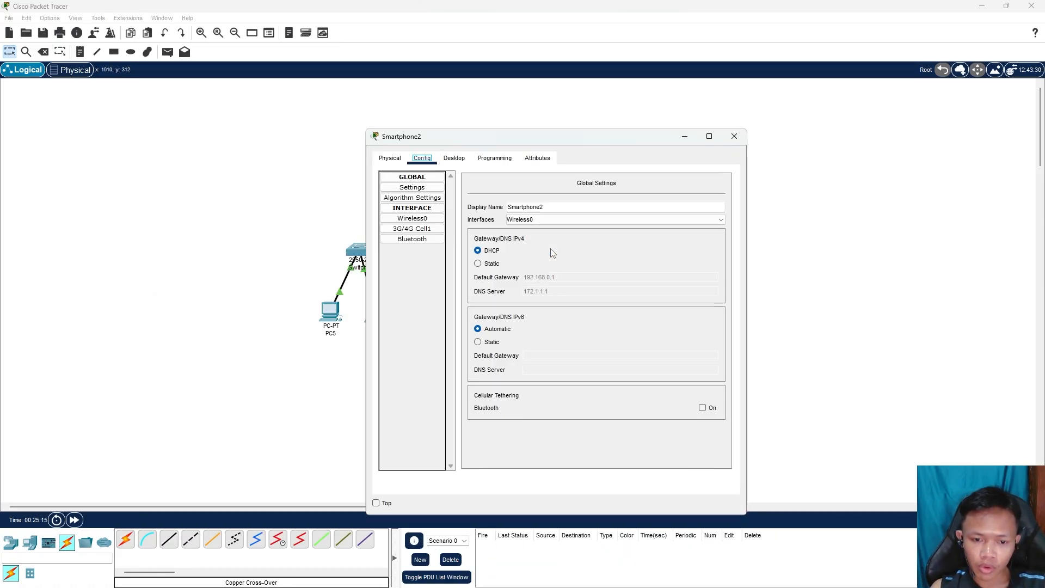
pyautogui.moveTo(577, 139); pyautogui.dragTo(816, 148)
pyautogui.click(693, 163)
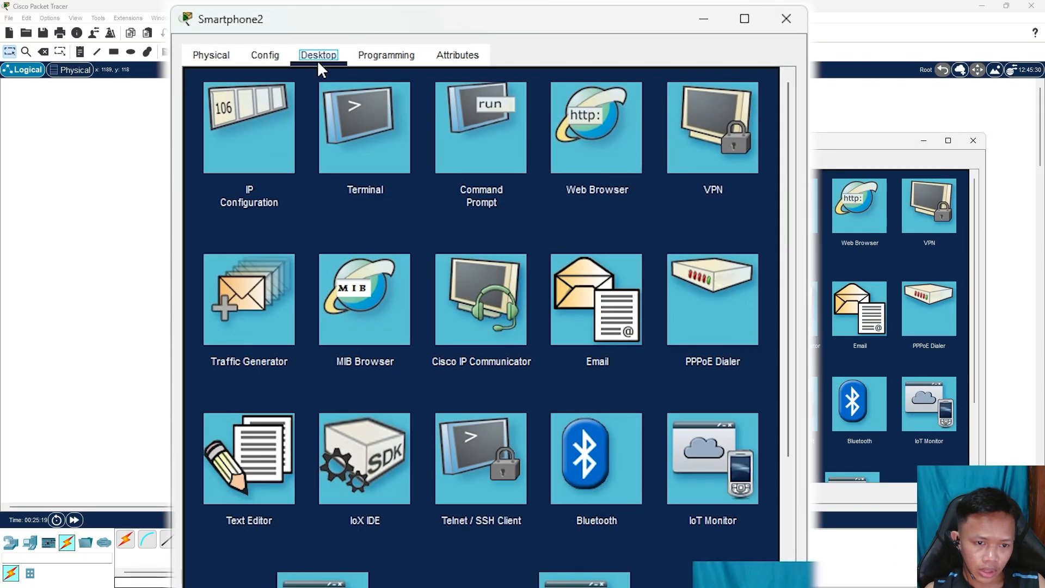
pyautogui.click(866, 219)
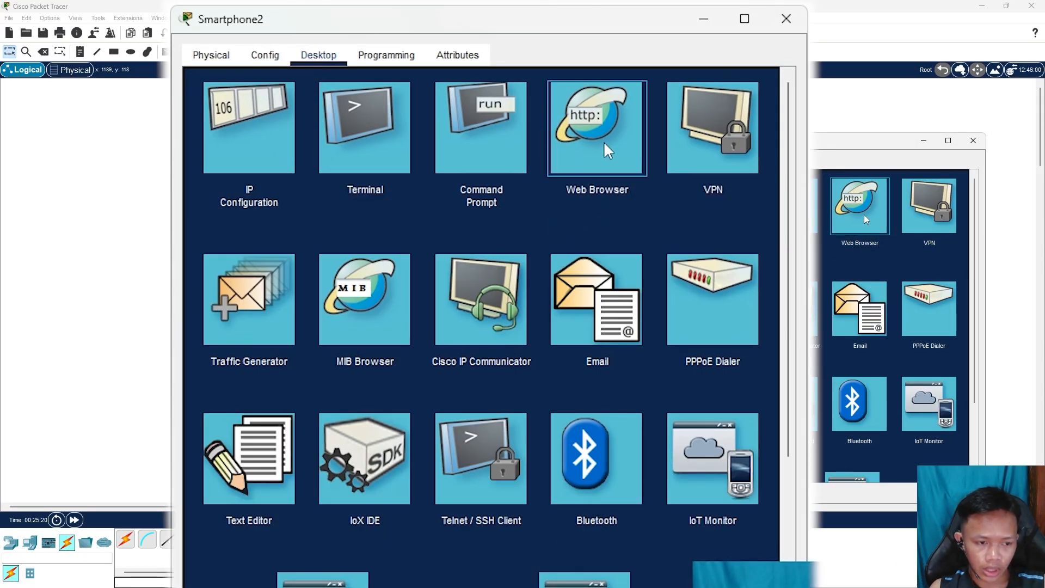
pyautogui.click(579, 156)
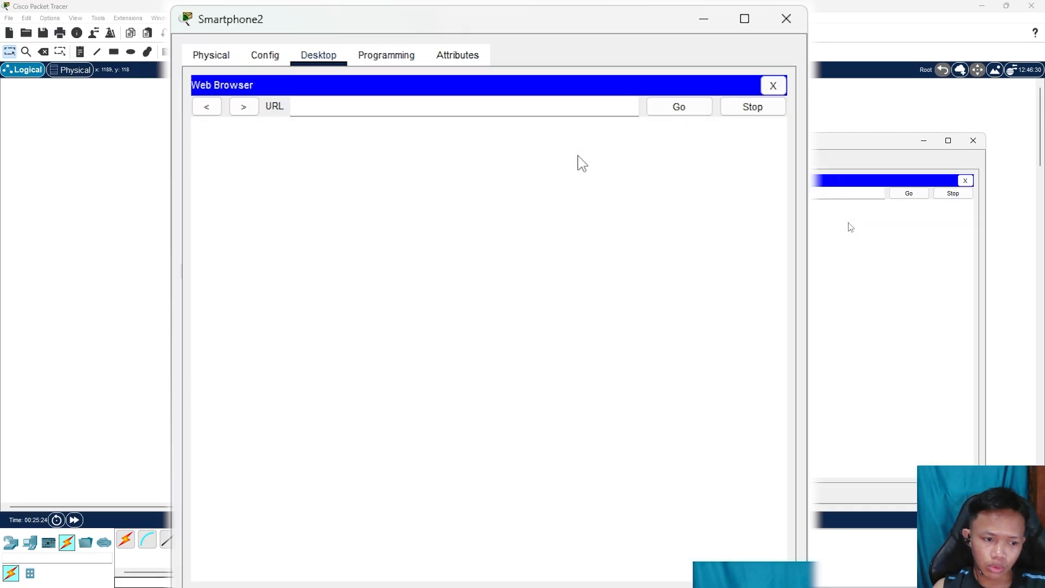
pyautogui.click(440, 105)
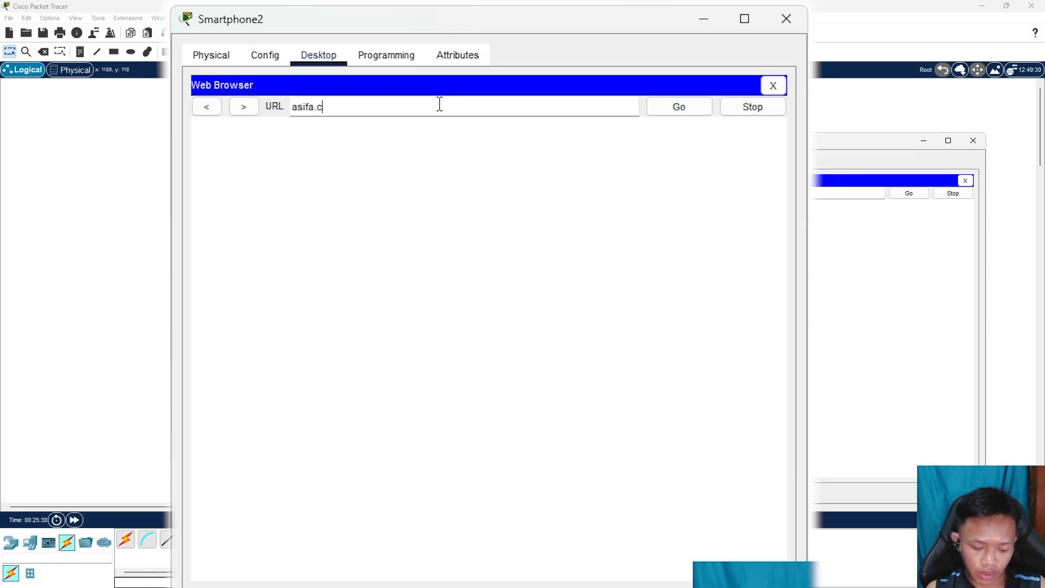
pyautogui.click(677, 107)
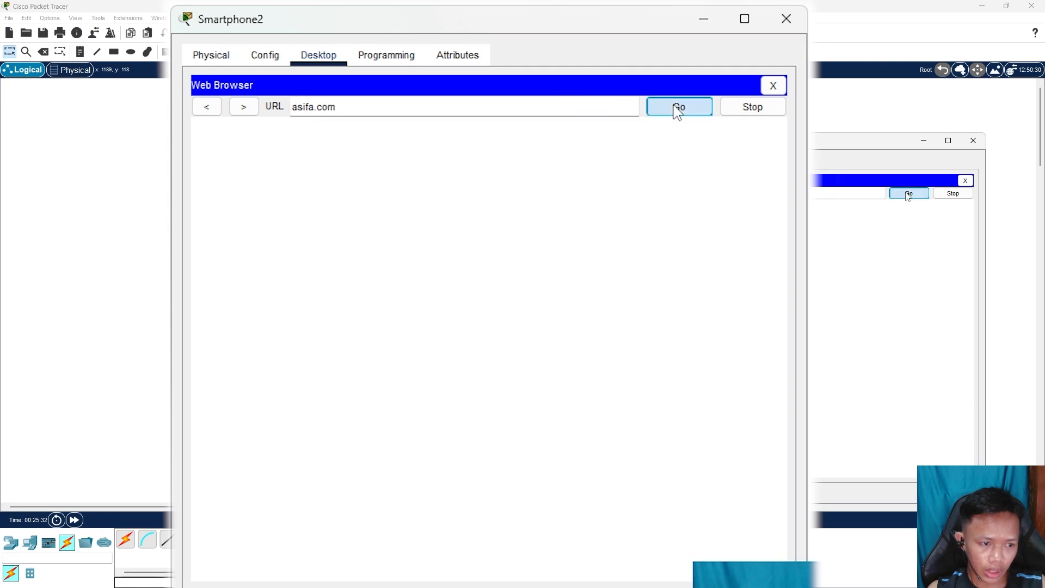
# Highlight the asifa.com page heading text in the smartphone browser
pyautogui.moveTo(429, 142); pyautogui.dragTo(598, 142)
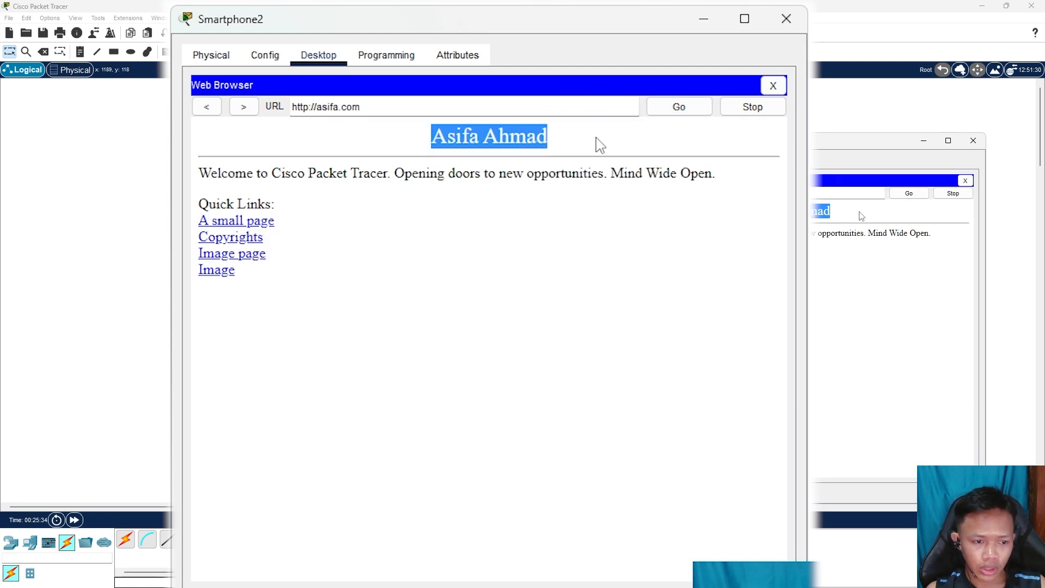
pyautogui.click(430, 145)
pyautogui.moveTo(430, 144); pyautogui.dragTo(598, 137)
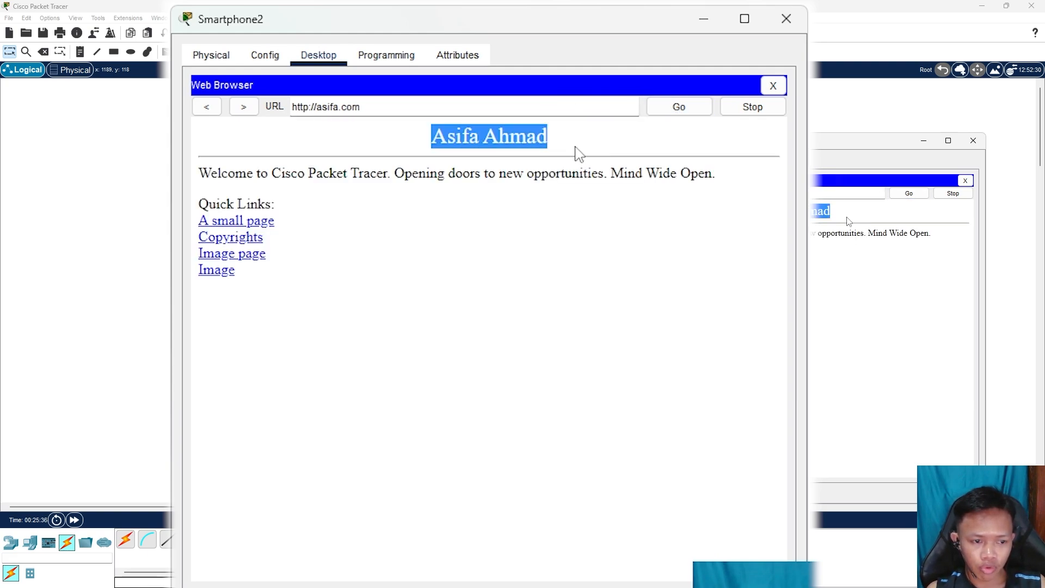
pyautogui.moveTo(433, 139); pyautogui.dragTo(645, 150)
pyautogui.click(448, 176)
pyautogui.moveTo(431, 141); pyautogui.dragTo(630, 129)
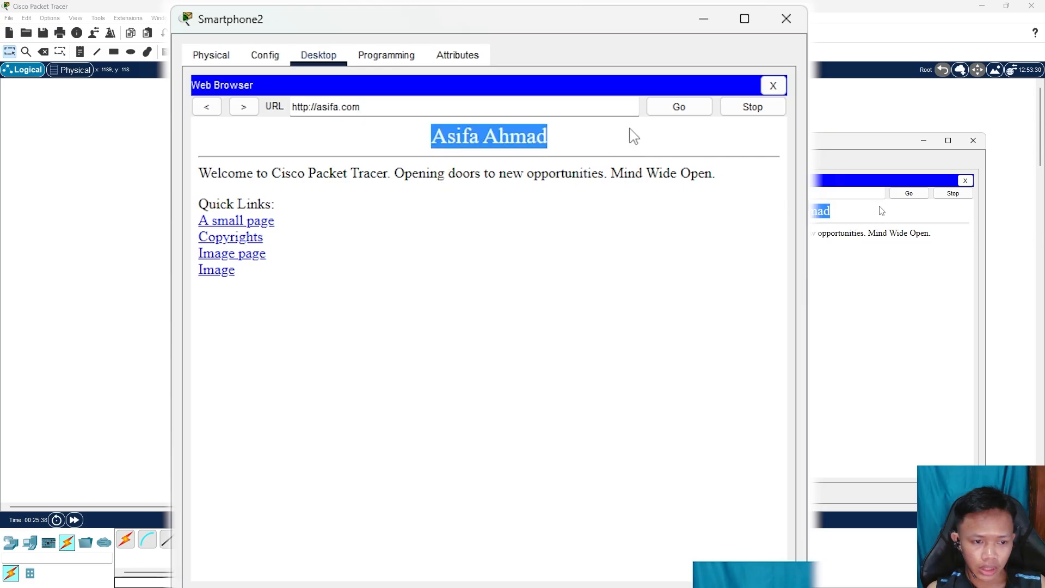
pyautogui.click(583, 169)
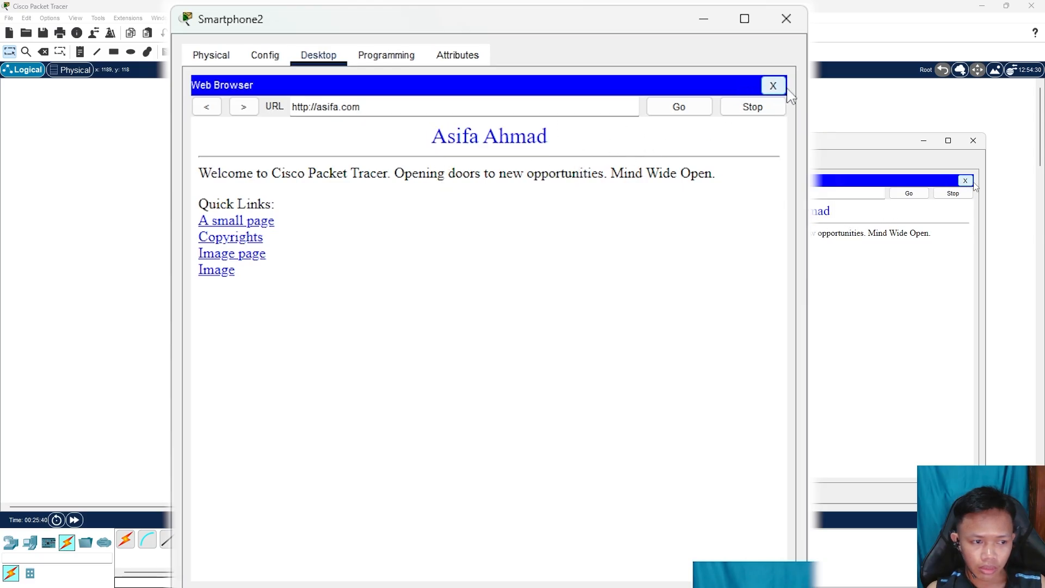
# Close the smartphone's web browser and the Smartphone2 window
pyautogui.moveTo(834, 121); pyautogui.dragTo(834, 120)
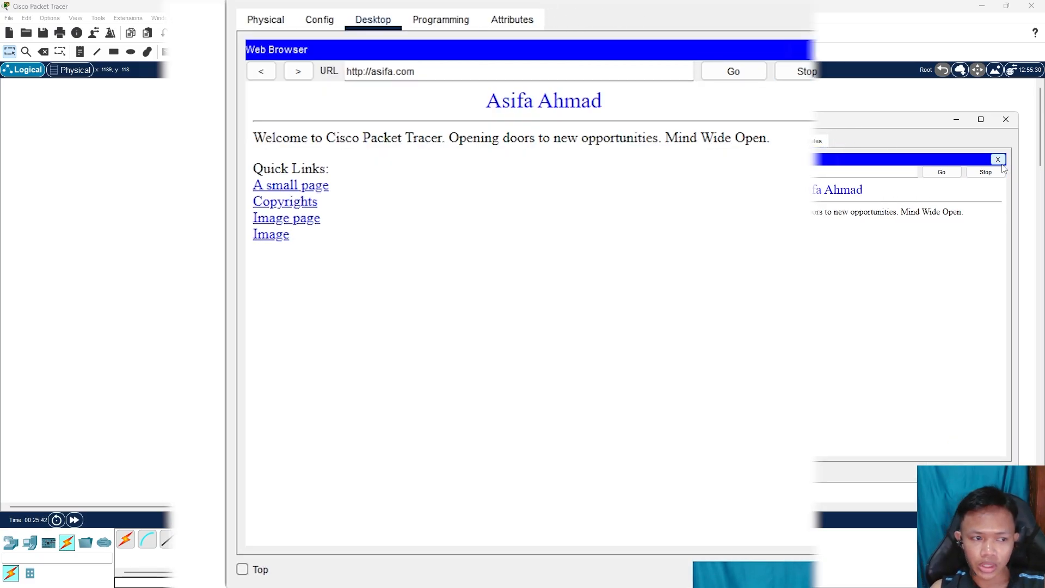
pyautogui.click(1005, 120)
pyautogui.moveTo(740, 129)
pyautogui.mouseDown()
pyautogui.moveTo(780, 129)
pyautogui.moveTo(723, 127)
pyautogui.mouseUp()
pyautogui.click(409, 347)
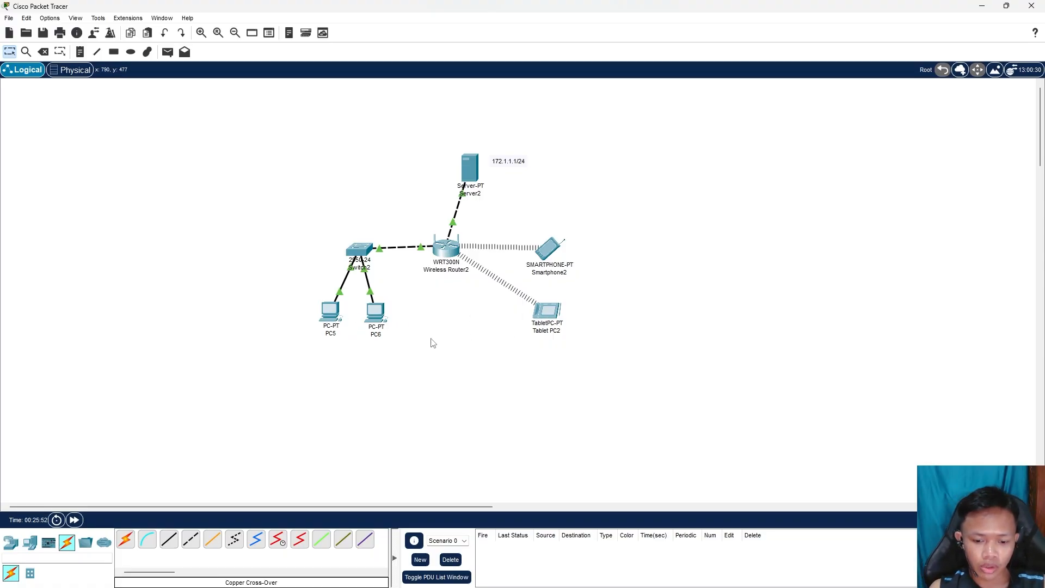
# Close PC5's IP Configuration, browse to asifa.com on PC5, and reposition its window
pyautogui.click(330, 312)
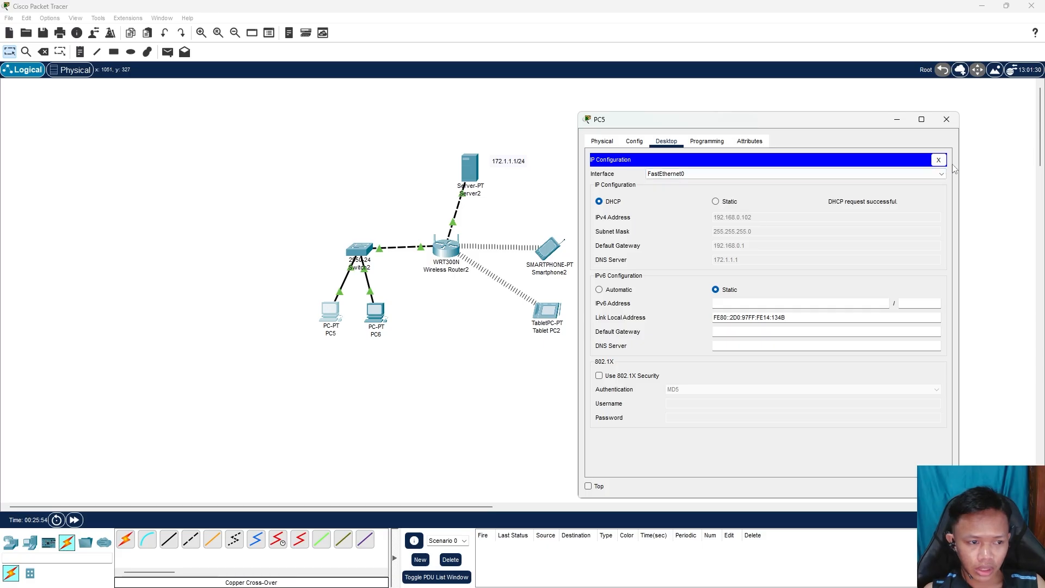
pyautogui.click(939, 160)
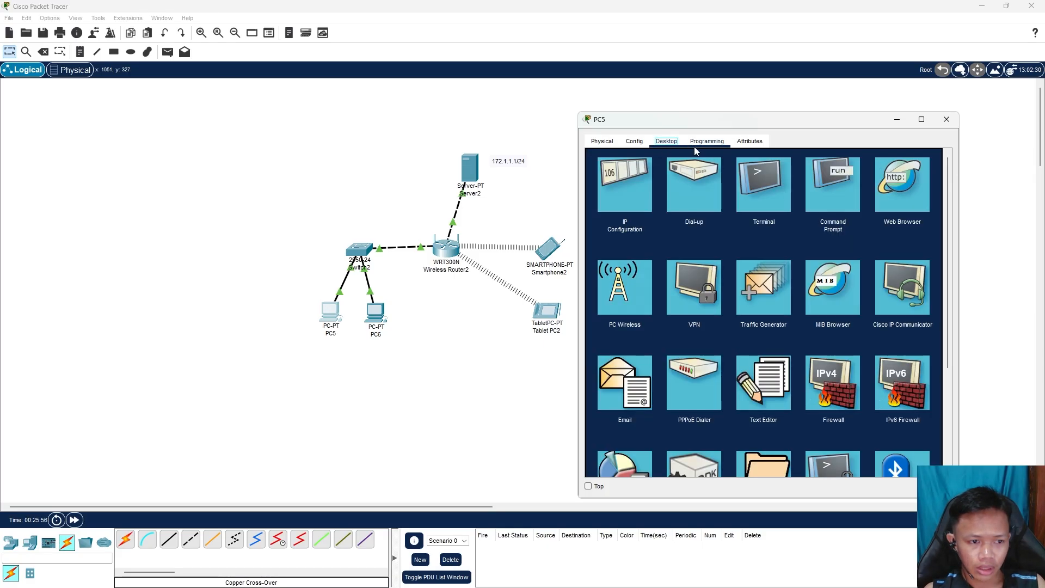
pyautogui.click(900, 202)
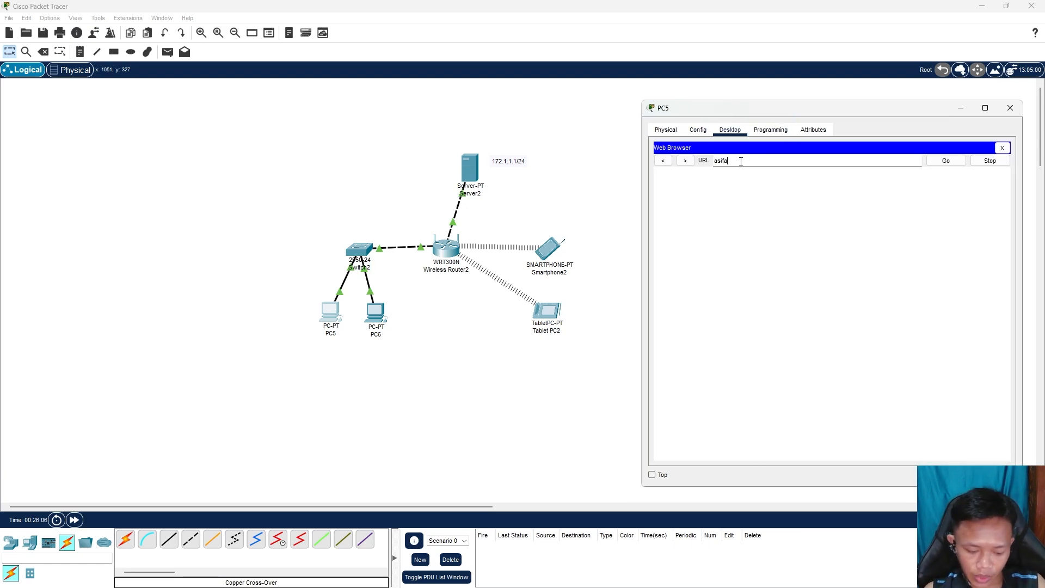
pyautogui.click(945, 160)
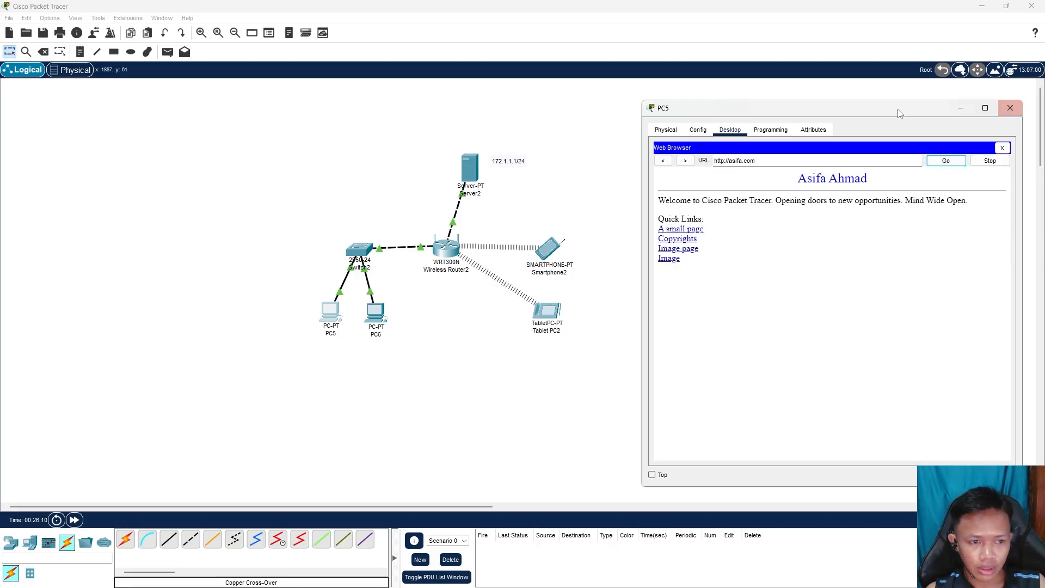
pyautogui.moveTo(847, 118); pyautogui.dragTo(799, 119)
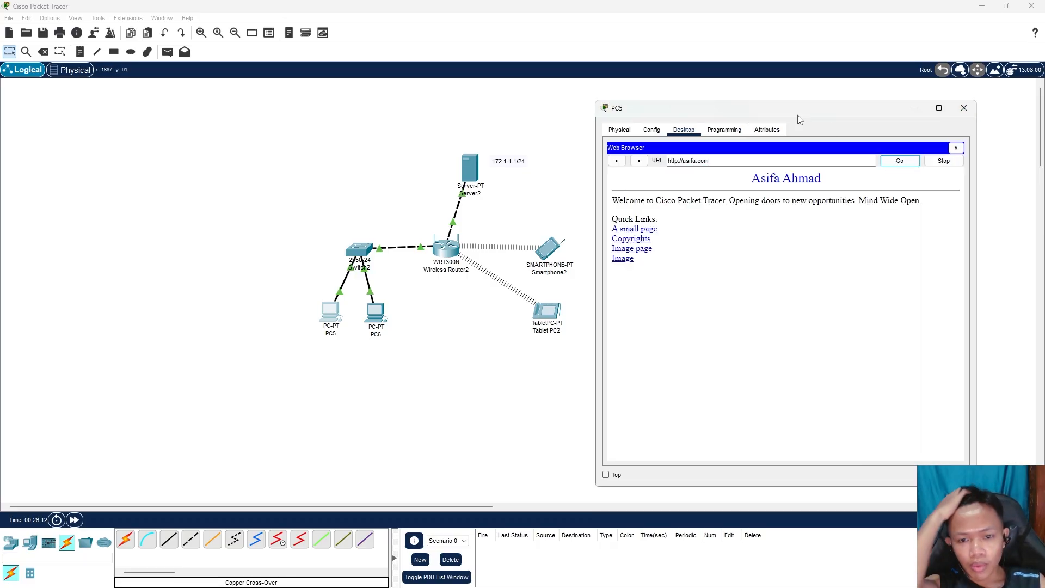
pyautogui.click(322, 199)
pyautogui.click(331, 311)
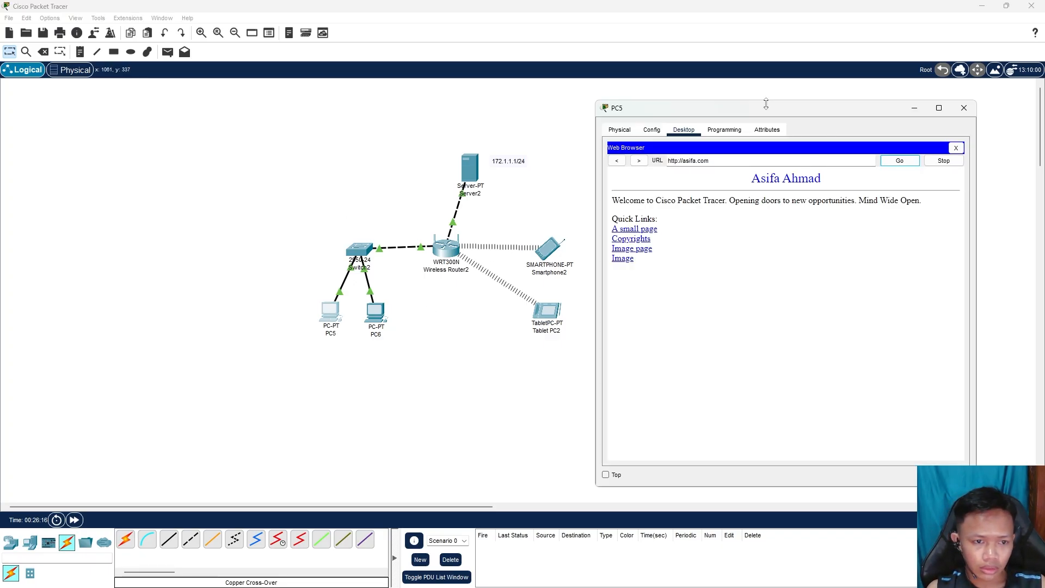
pyautogui.moveTo(753, 115); pyautogui.dragTo(781, 119)
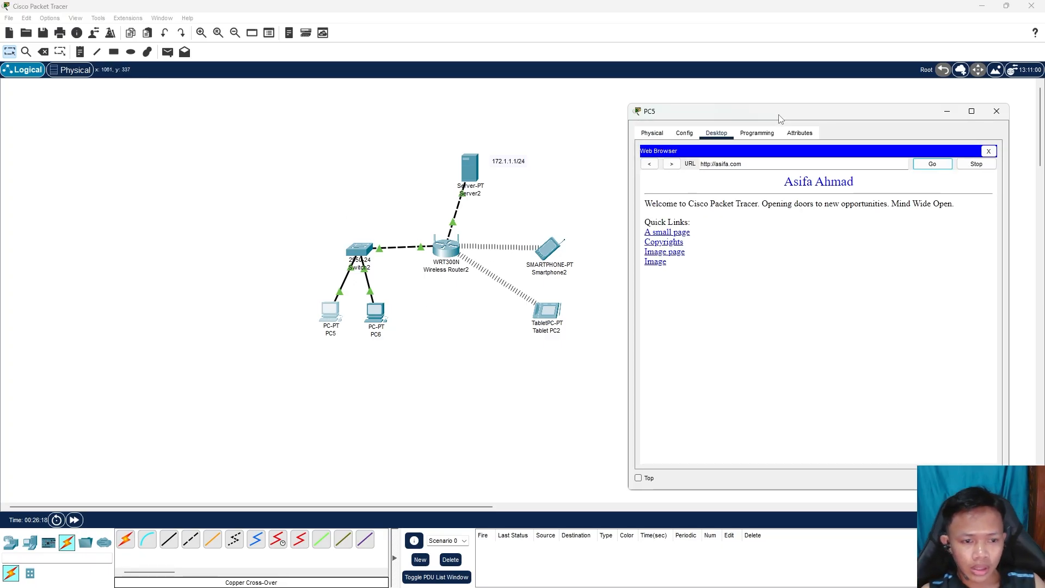